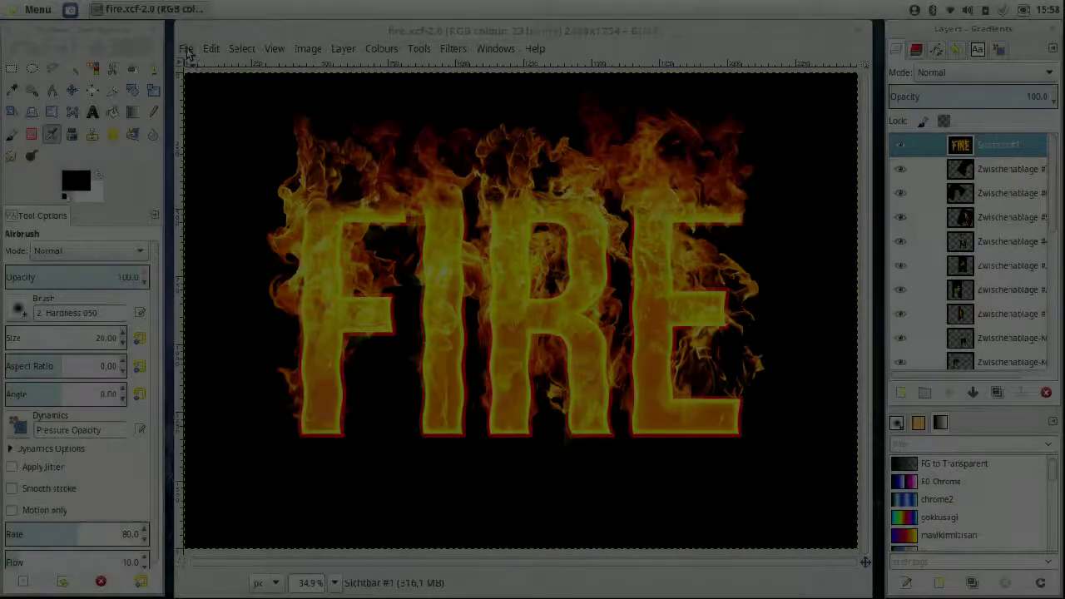
Create a new blank 8.267×5.847 in (2480×1754) image
{"action": "left_click", "coordinate": [186, 48]}
{"action": "left_click", "coordinate": [204, 67]}
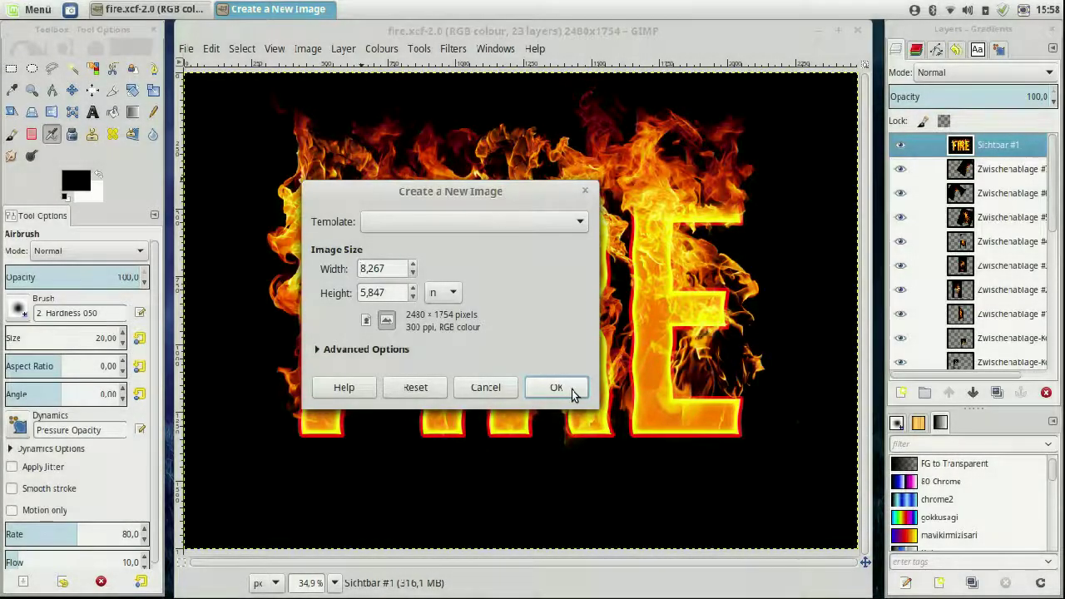
{"action": "left_click", "coordinate": [556, 388]}
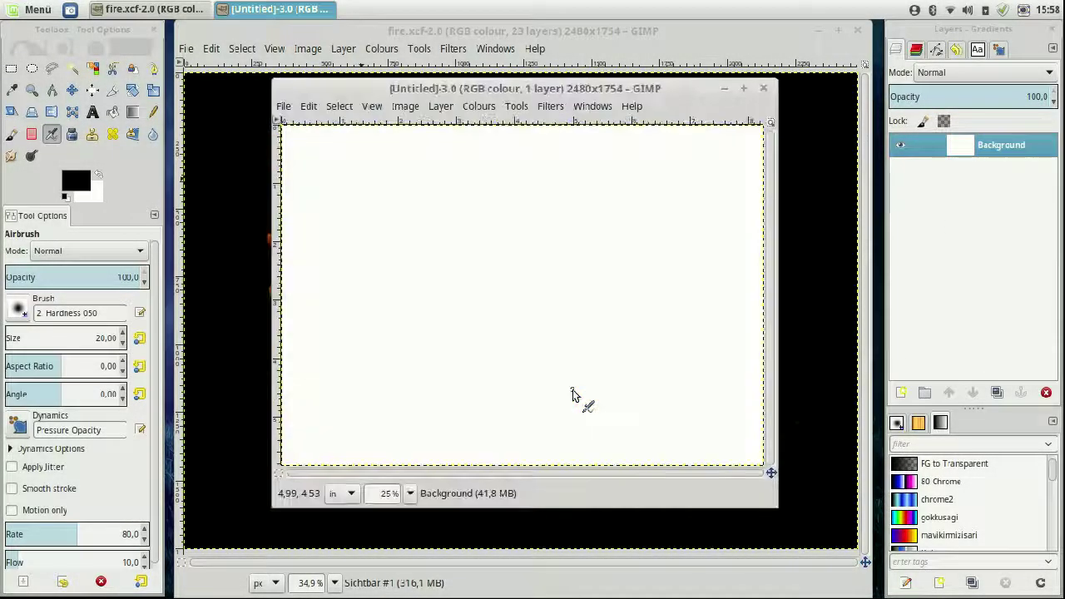
Enlarge the image window to full height and wider on both sides, then start a new layer
{"action": "left_click_drag", "start_coordinate": [657, 91], "coordinate": [638, 183]}
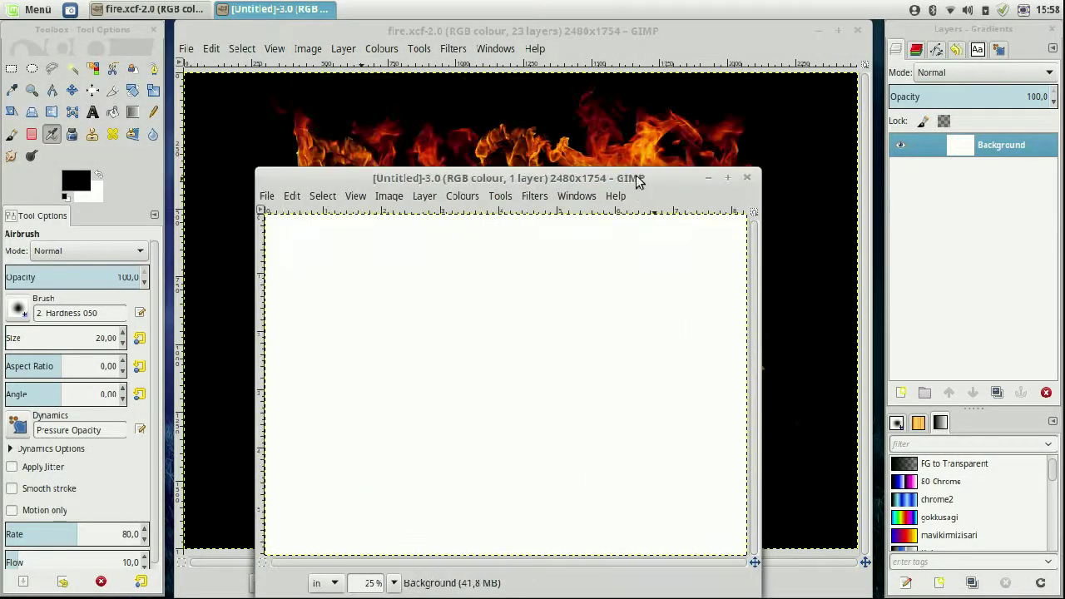
{"action": "double_click", "coordinate": [638, 172]}
{"action": "key", "text": "m"}
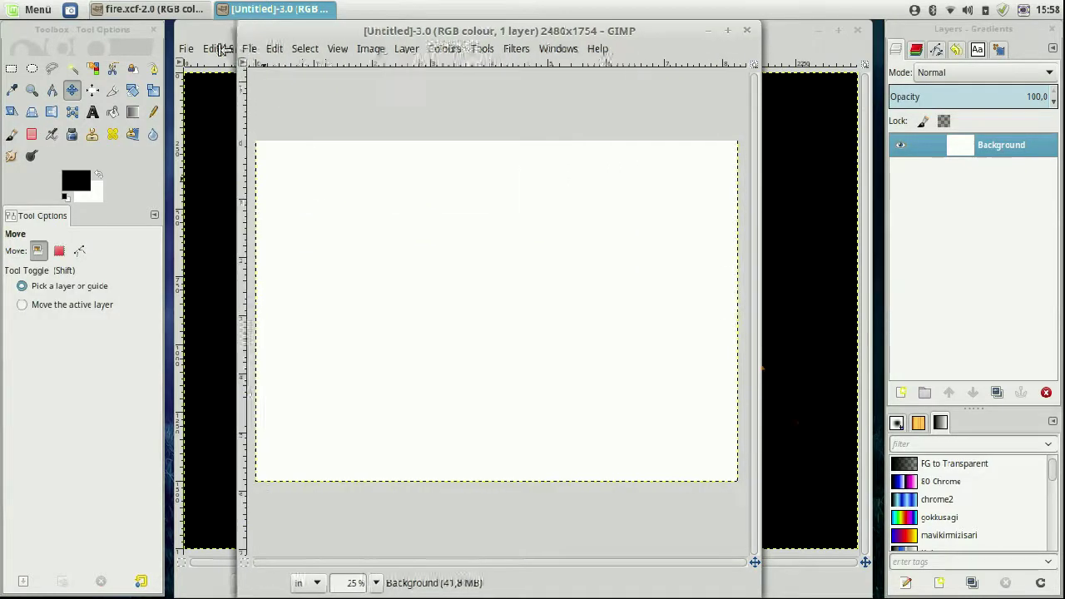
{"action": "left_click_drag", "start_coordinate": [260, 31], "coordinate": [175, 153]}
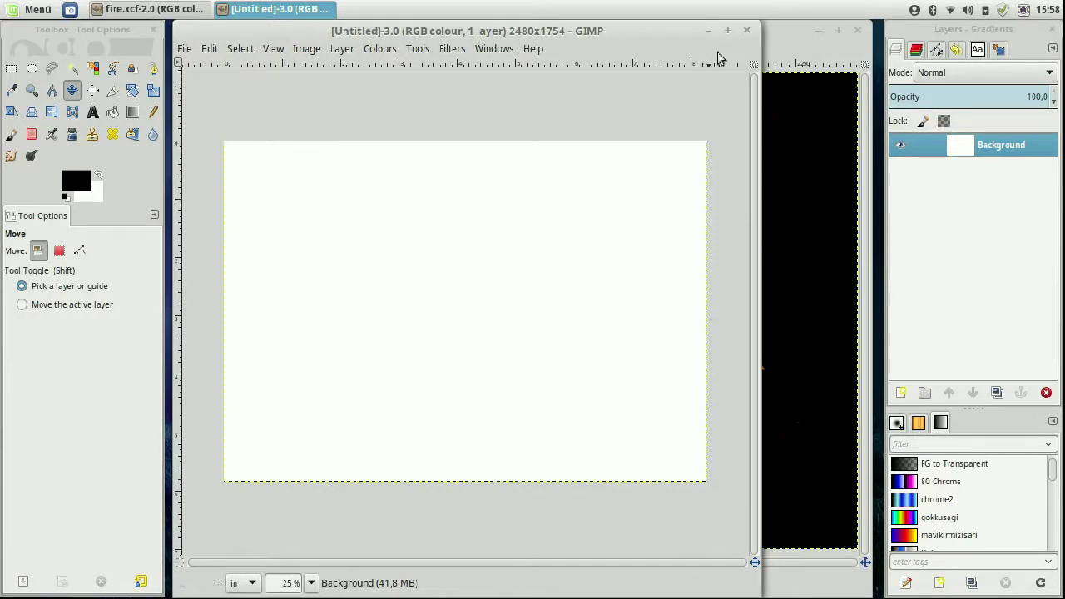
{"action": "left_click_drag", "start_coordinate": [756, 35], "coordinate": [871, 99]}
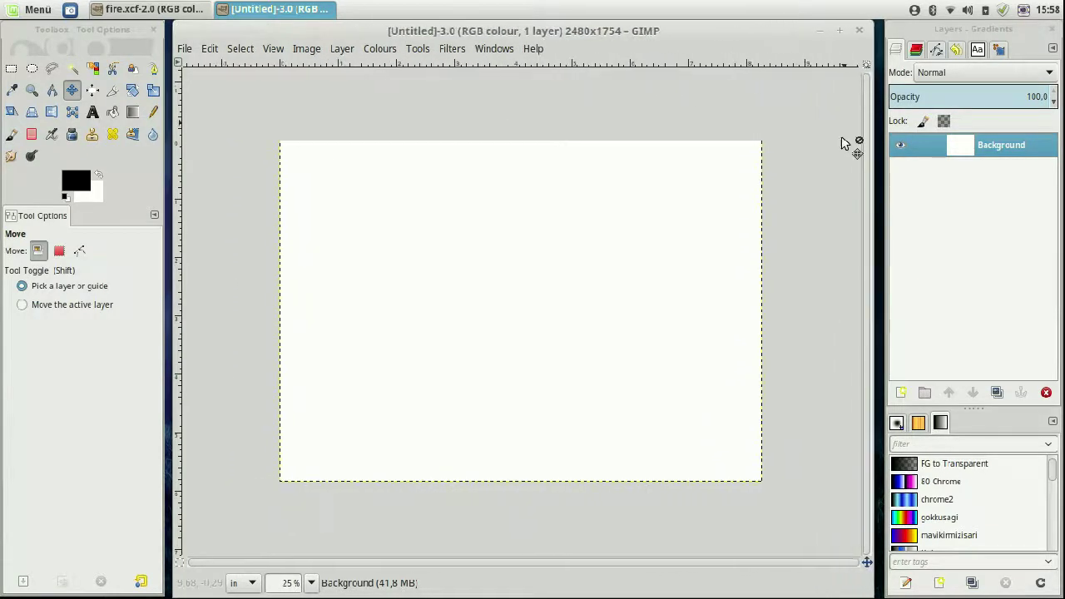
{"action": "left_click", "coordinate": [902, 392]}
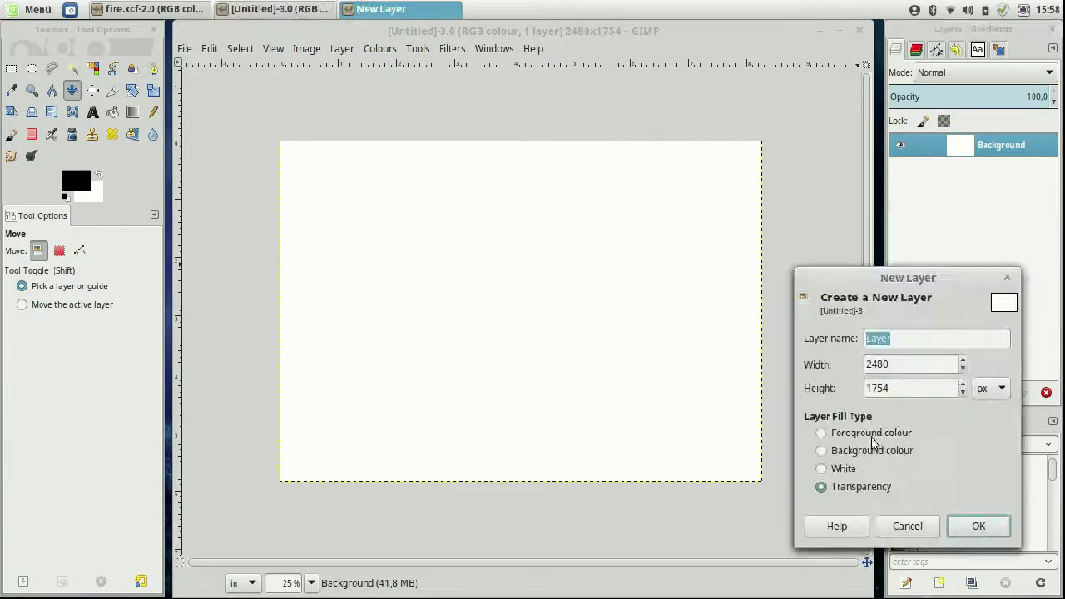
Add a black-filled layer and white FIRE text in Bebas Neue 1200 px
{"action": "left_click", "coordinate": [980, 528]}
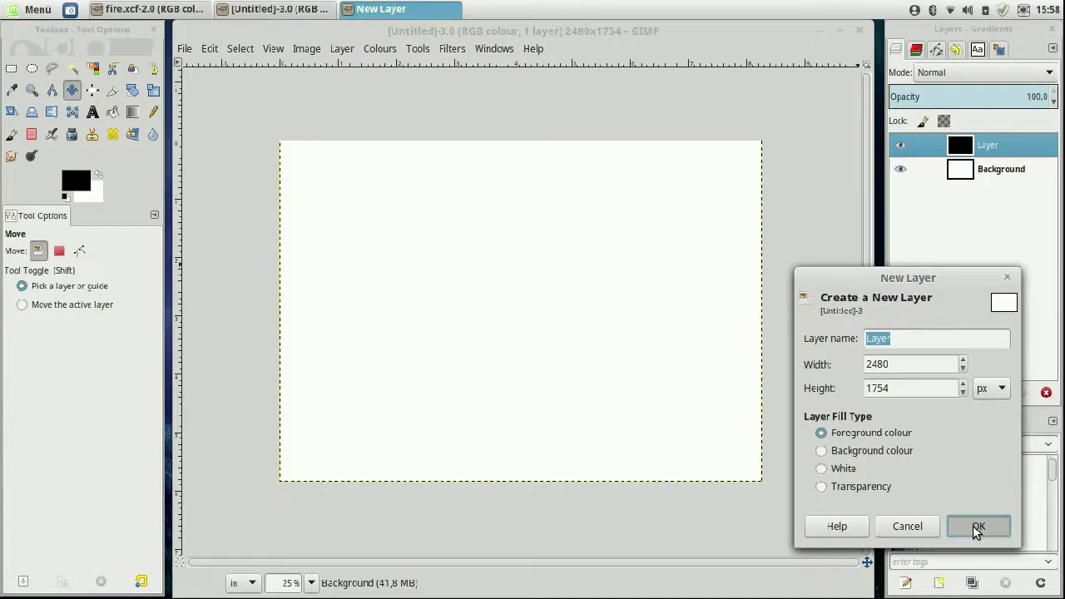
{"action": "left_click", "coordinate": [93, 111]}
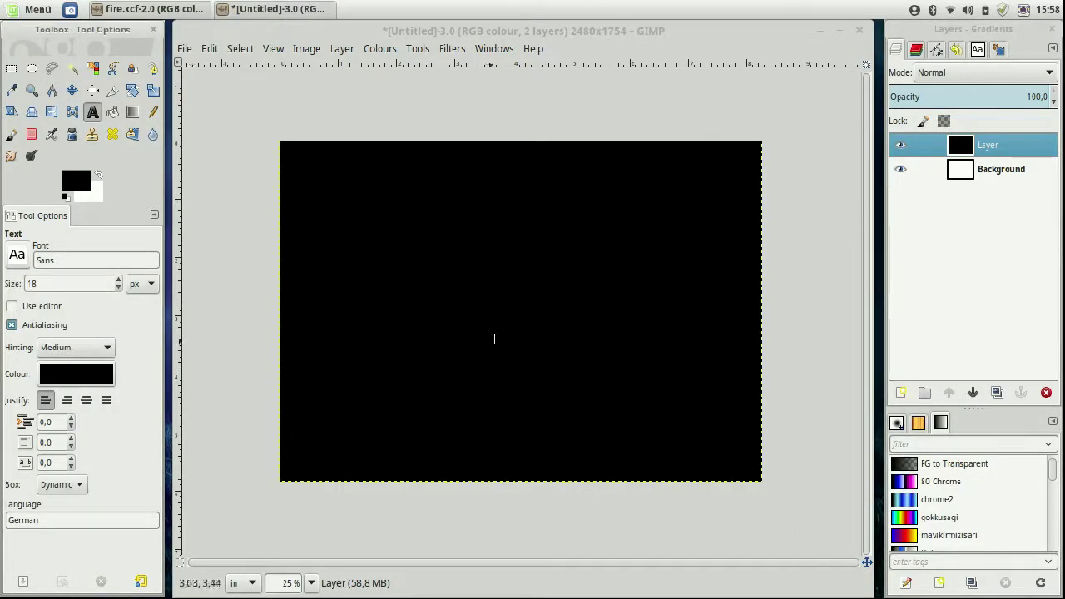
{"action": "left_click", "coordinate": [510, 310]}
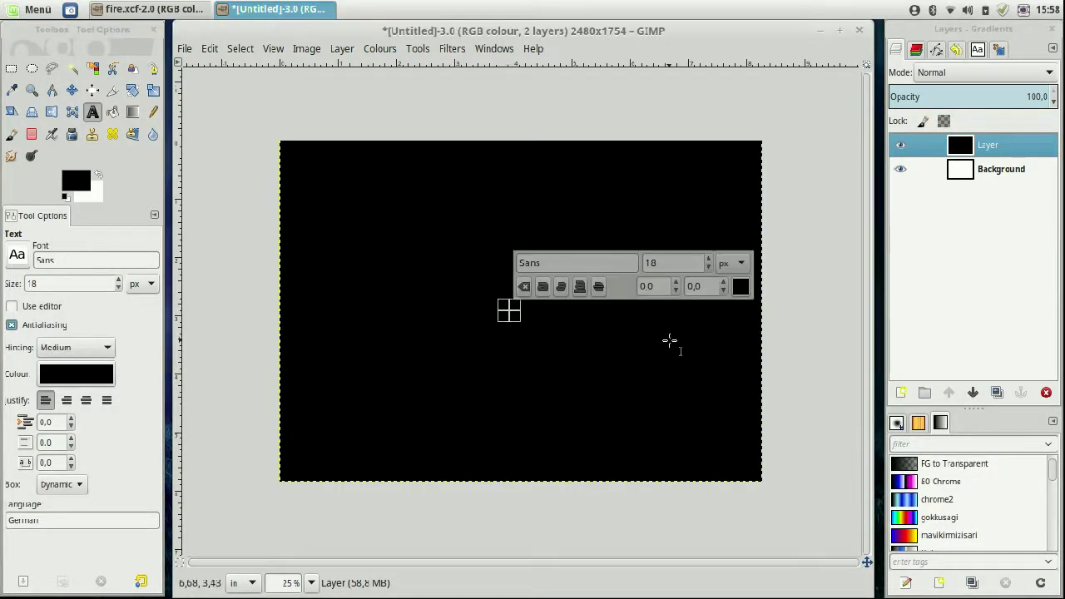
{"action": "type", "text": "FIRE"}
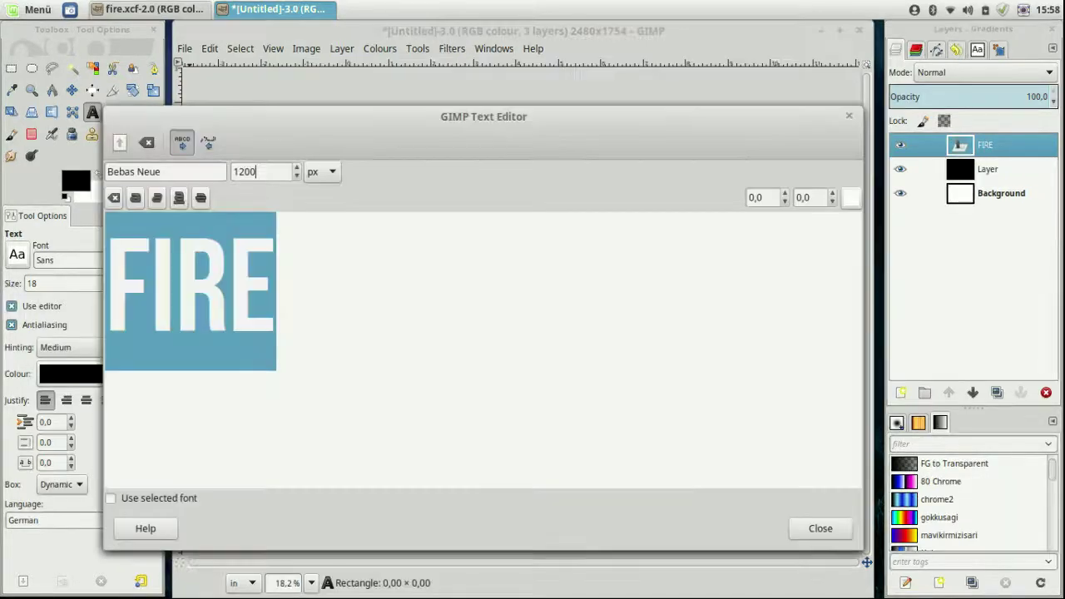
{"action": "left_click", "coordinate": [820, 532]}
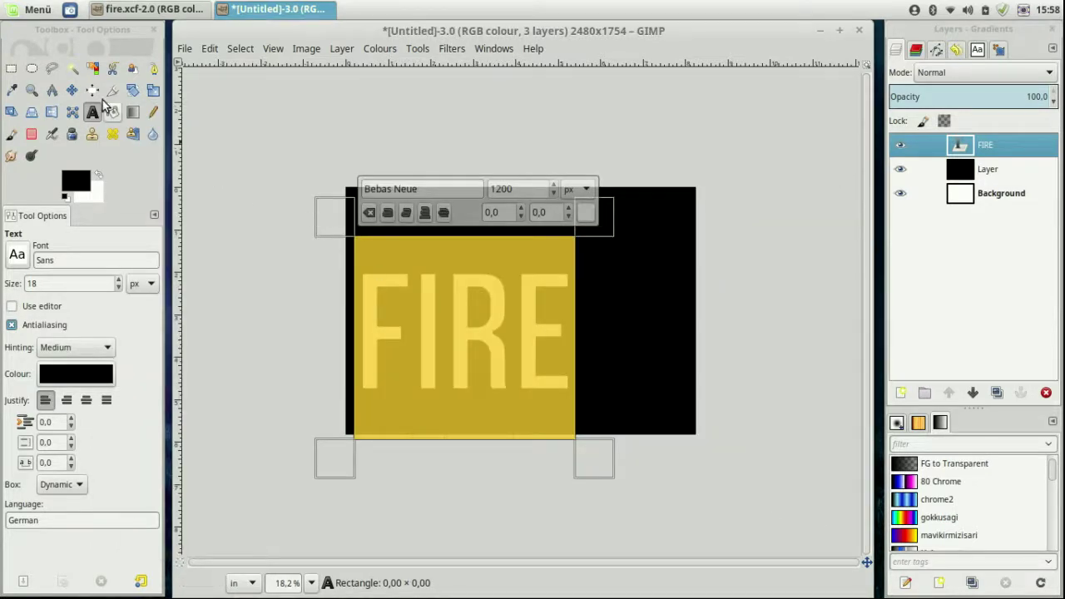
Centre the FIRE text layer horizontally and vertically, then duplicate it as FIRE #1
{"action": "left_click", "coordinate": [92, 90]}
{"action": "left_click", "coordinate": [365, 313]}
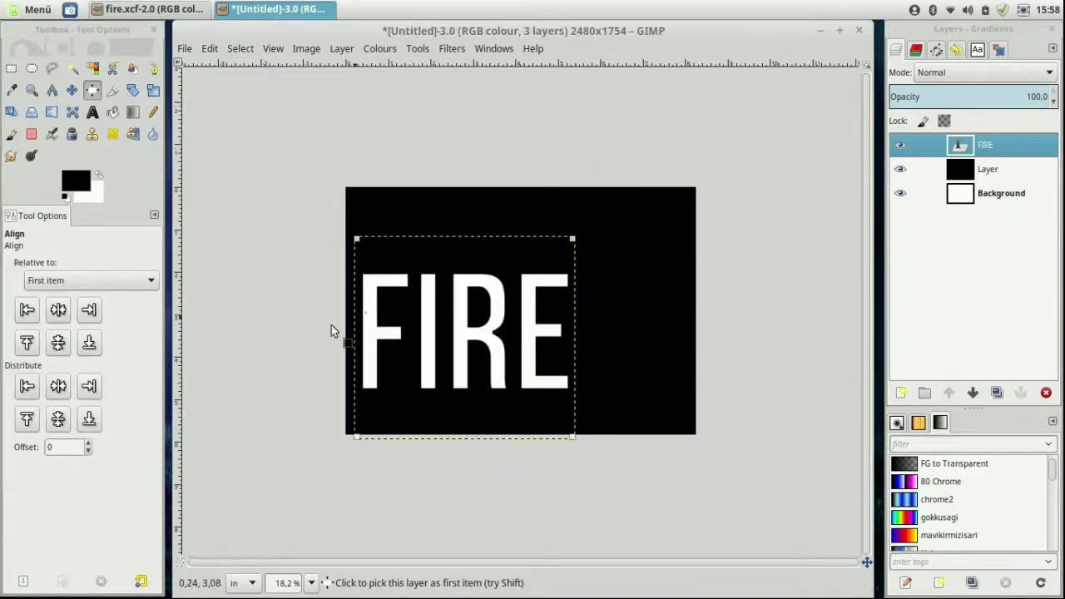
{"action": "left_click", "coordinate": [57, 309]}
{"action": "left_click", "coordinate": [57, 342]}
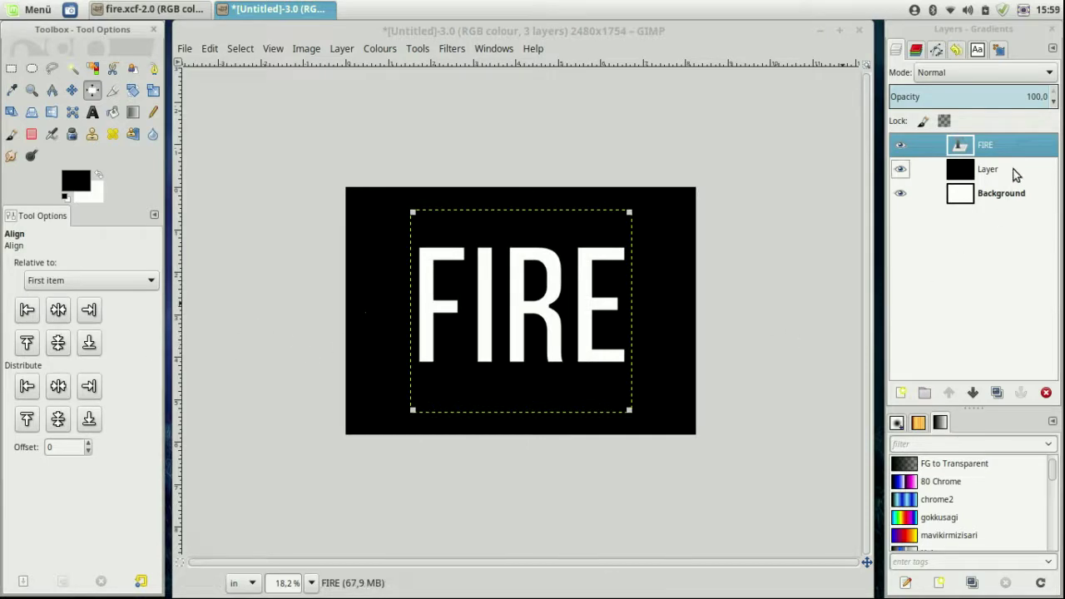
{"action": "left_click", "coordinate": [999, 394]}
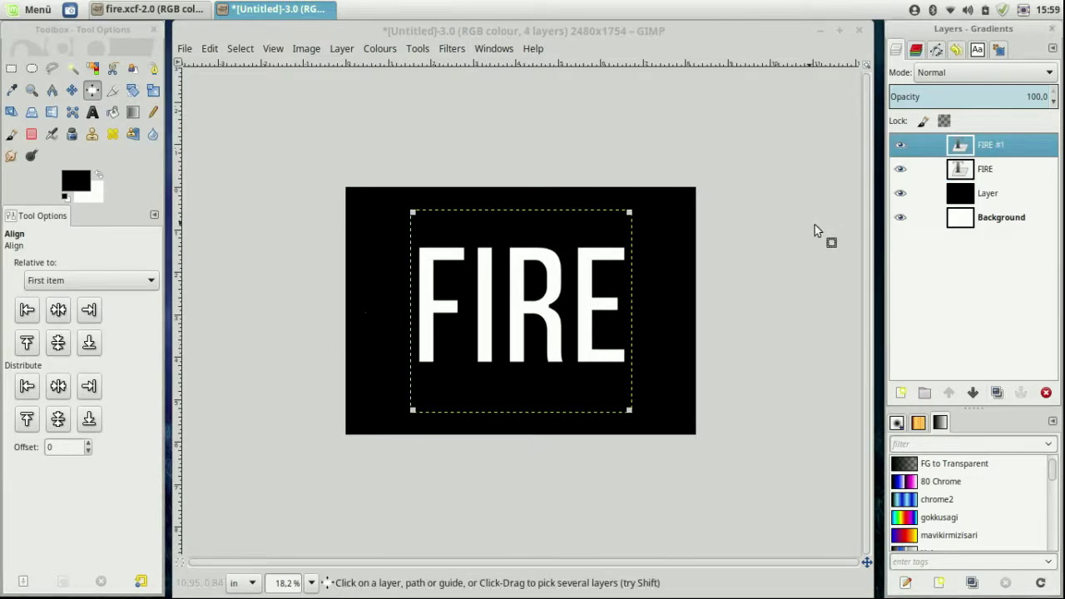
Autocrop the FIRE #1 layer to its letters and re-centre it vertically
{"action": "left_click", "coordinate": [306, 49]}
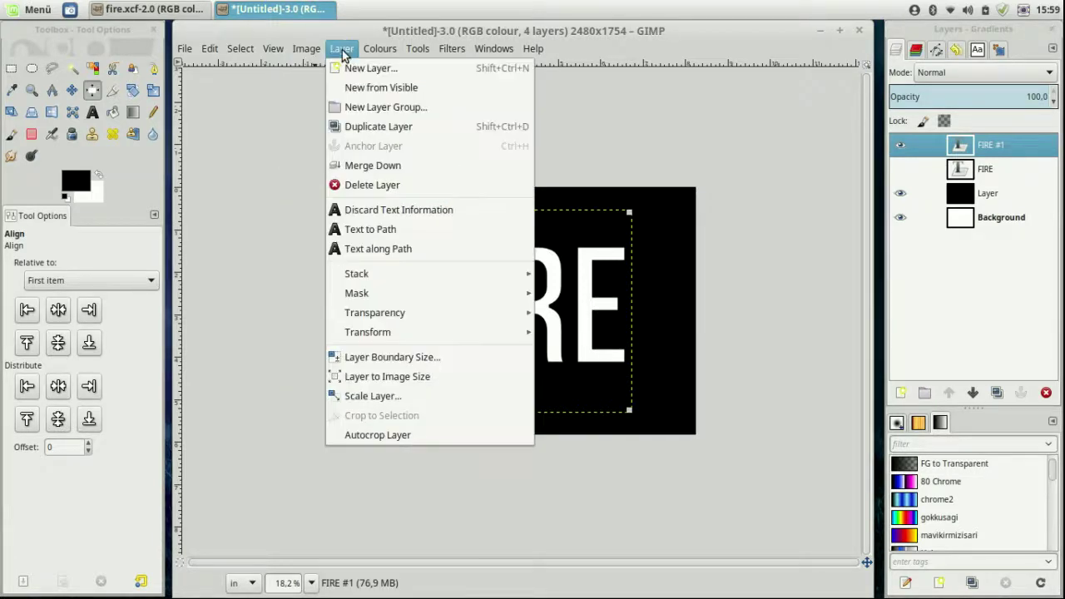
{"action": "left_click", "coordinate": [398, 435]}
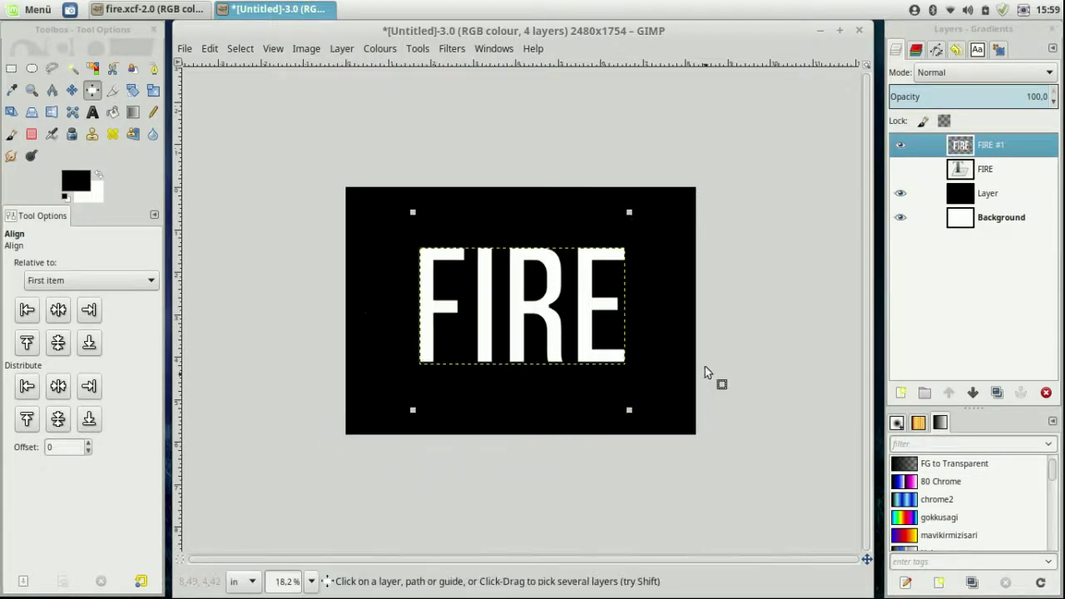
{"action": "left_click", "coordinate": [429, 279]}
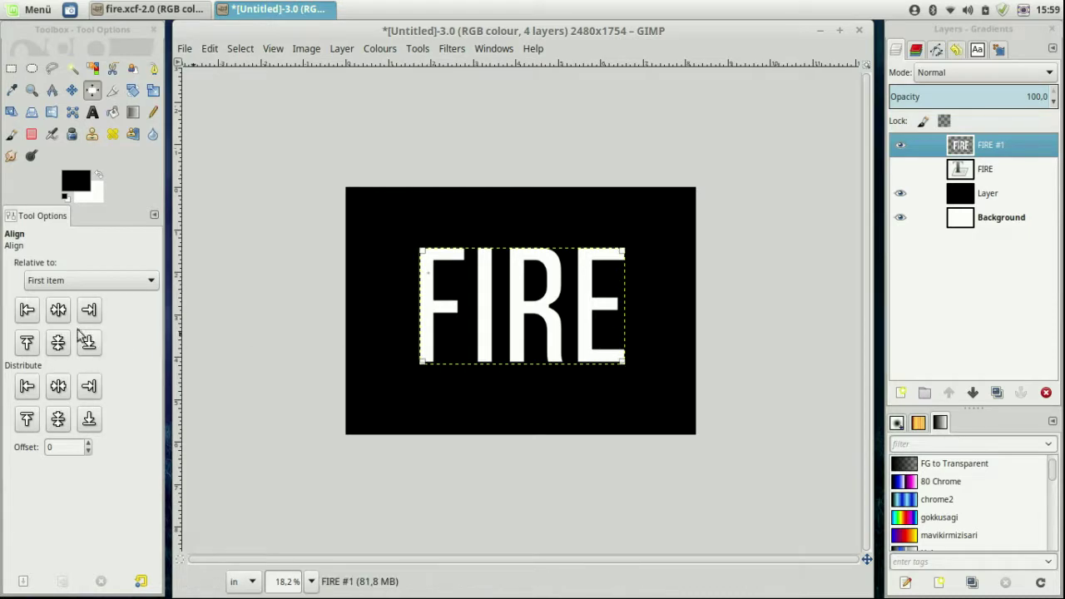
{"action": "left_click", "coordinate": [89, 342]}
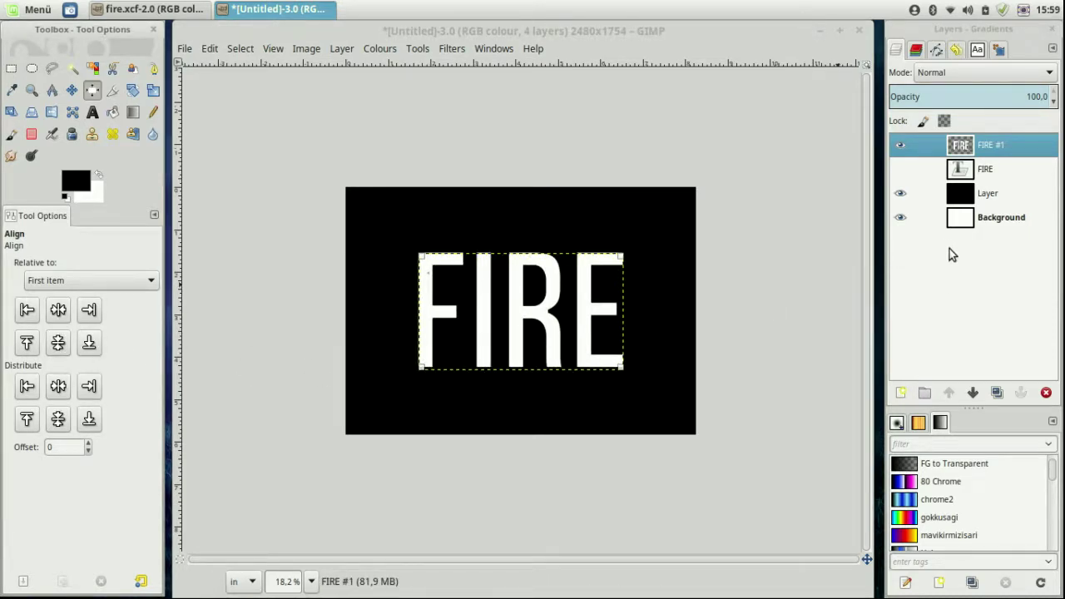
Select the FIRE letter shapes with Alpha to Selection and add a transparent Layer #1
{"action": "right_click", "coordinate": [1010, 136]}
{"action": "left_click", "coordinate": [919, 426]}
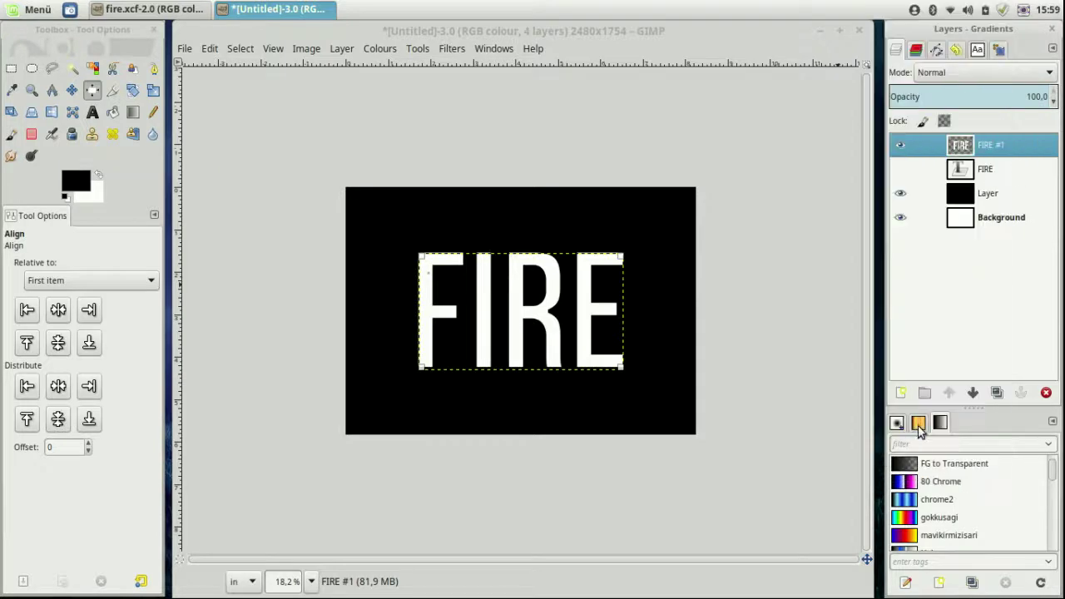
{"action": "left_click", "coordinate": [901, 393]}
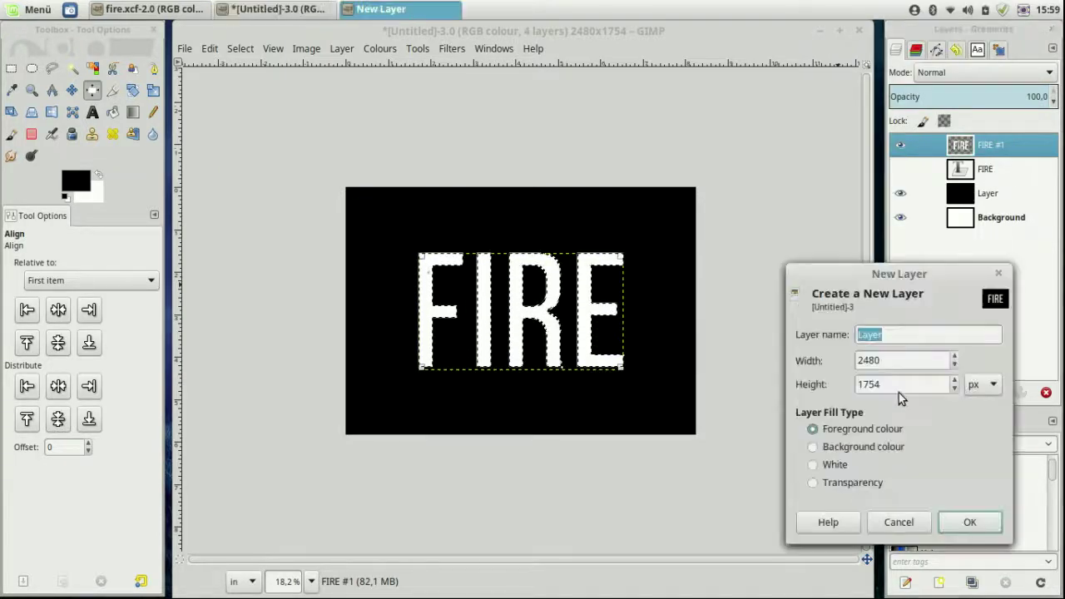
{"action": "left_click", "coordinate": [836, 483]}
{"action": "left_click", "coordinate": [970, 523]}
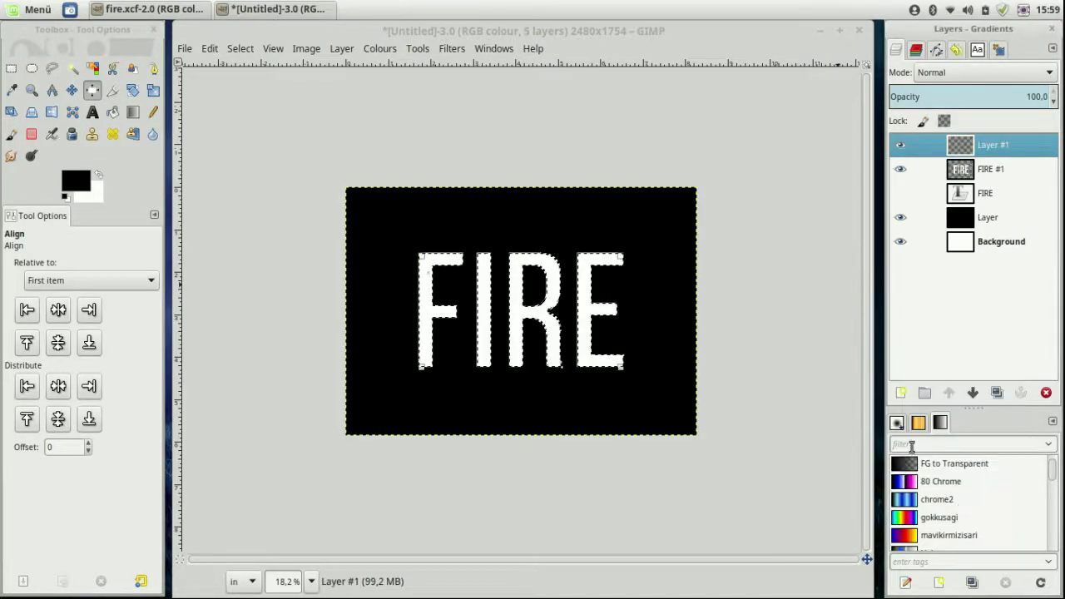
Grow the letter selection by 15 pixels
{"action": "left_click", "coordinate": [248, 50]}
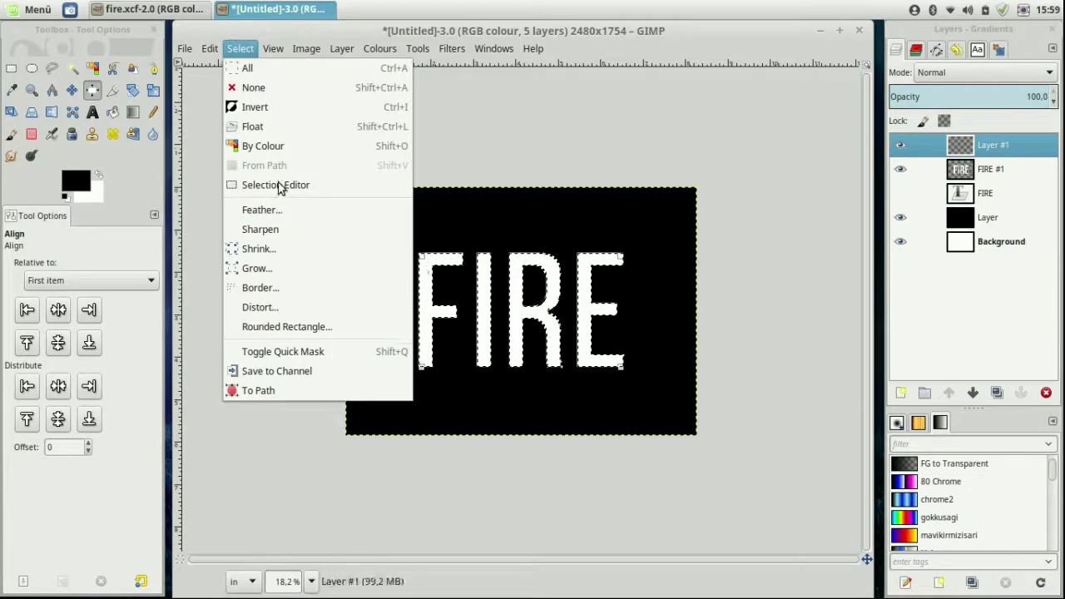
{"action": "left_click", "coordinate": [280, 268]}
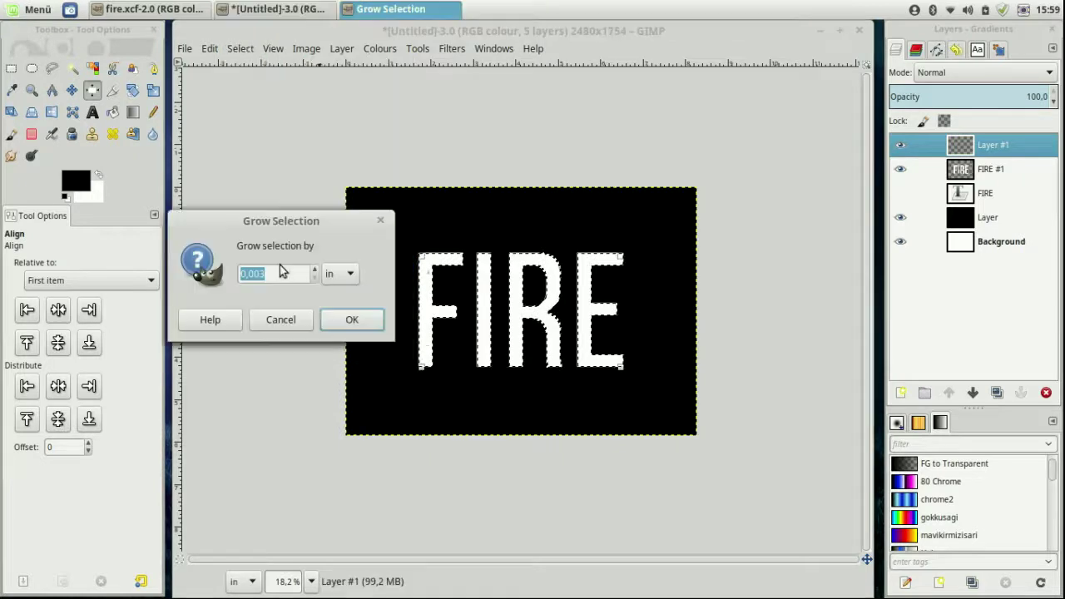
{"action": "left_click", "coordinate": [326, 276]}
{"action": "left_click", "coordinate": [345, 247]}
{"action": "type", "text": "15"}
{"action": "key", "text": "Return"}
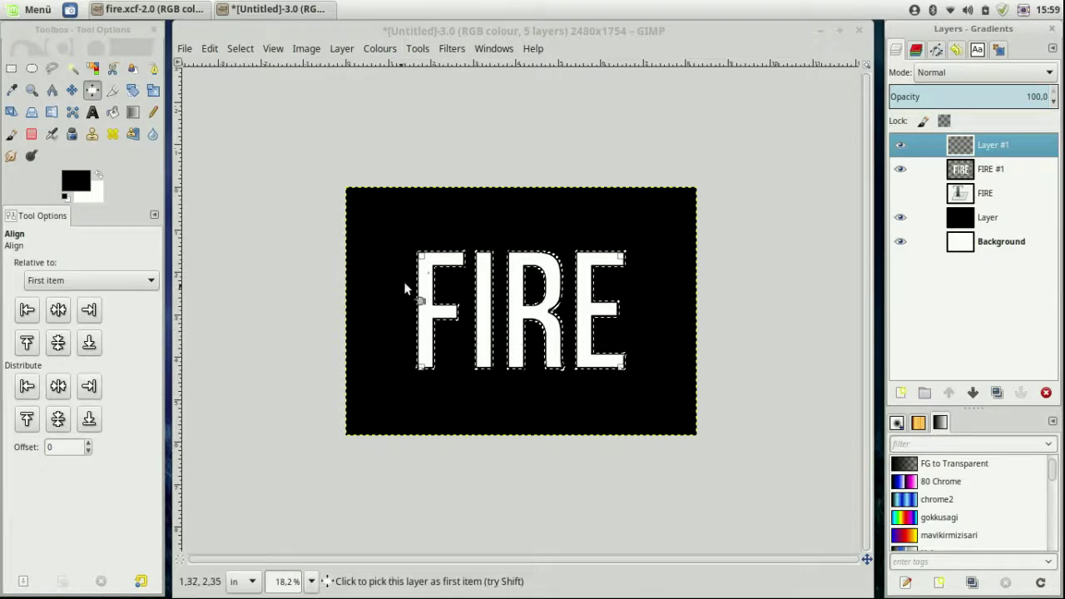
{"action": "scroll", "coordinate": [402, 291], "scroll_direction": "up", "scroll_amount": 3}
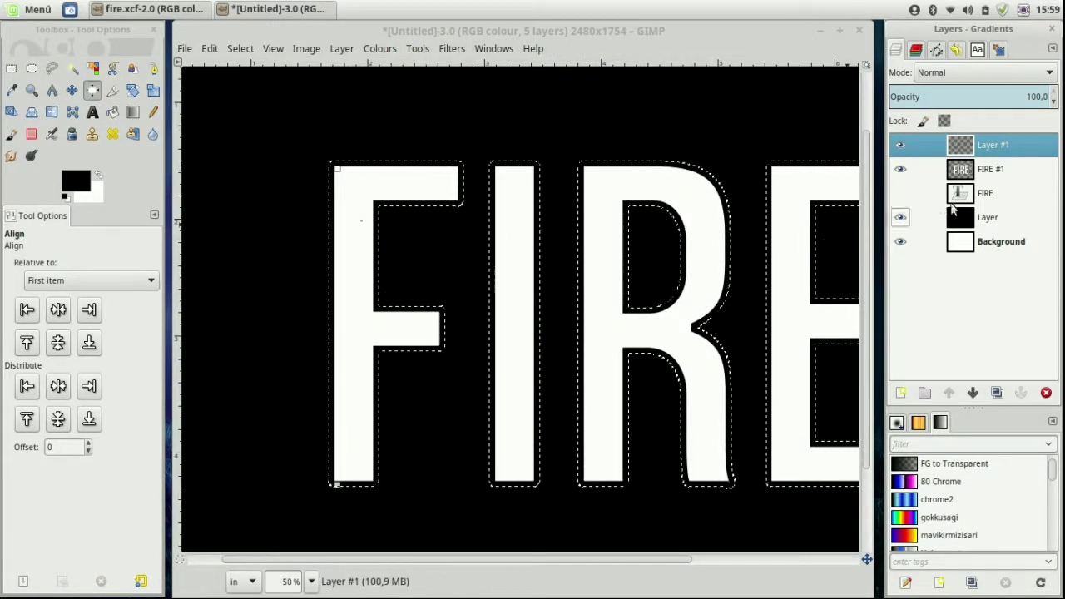
Move Layer #1 below FIRE #1 and set a pure red foreground for bucket filling
{"action": "left_click_drag", "start_coordinate": [1017, 148], "coordinate": [1018, 175]}
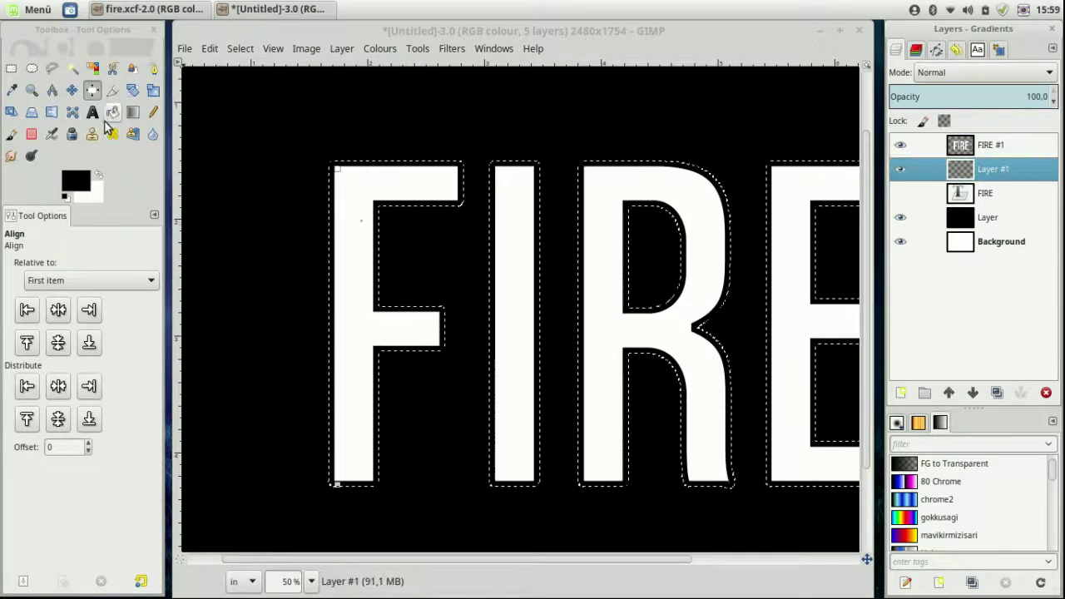
{"action": "left_click", "coordinate": [112, 133]}
{"action": "left_click", "coordinate": [75, 180]}
{"action": "left_click", "coordinate": [359, 73]}
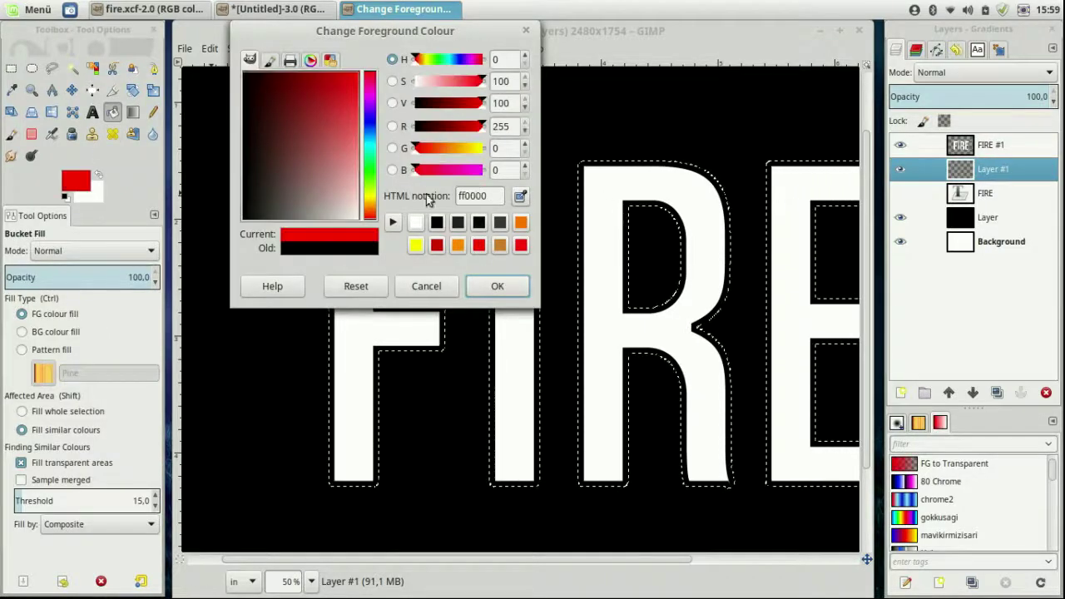
{"action": "left_click", "coordinate": [491, 286]}
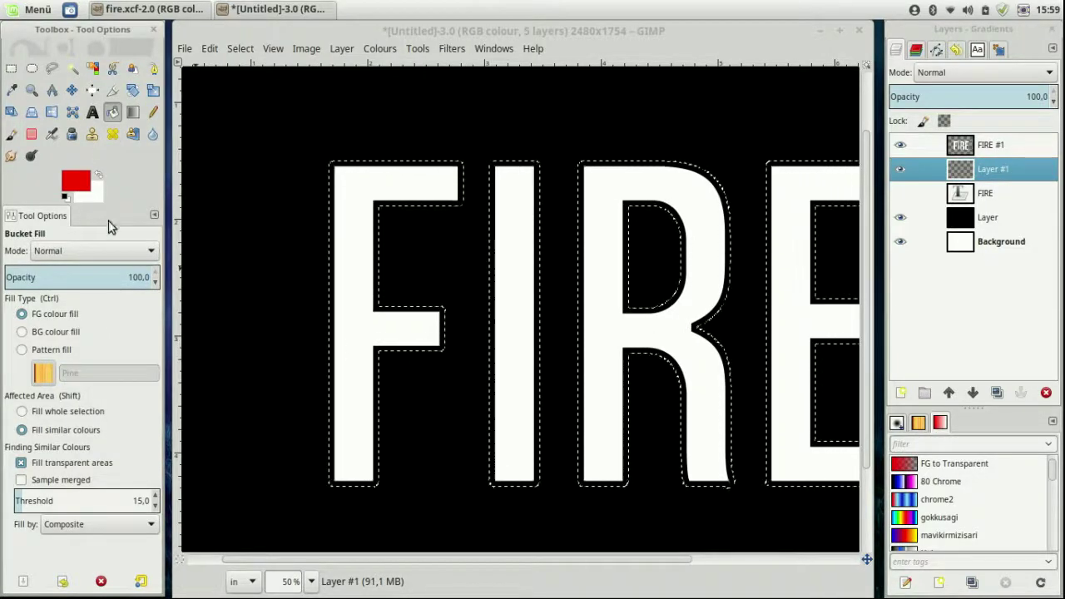
Adjust the red foreground shade and bucket-fill the grown selection on Layer #1
{"action": "left_click", "coordinate": [76, 181]}
{"action": "left_click", "coordinate": [350, 82]}
{"action": "left_click", "coordinate": [350, 75]}
{"action": "left_click", "coordinate": [496, 286]}
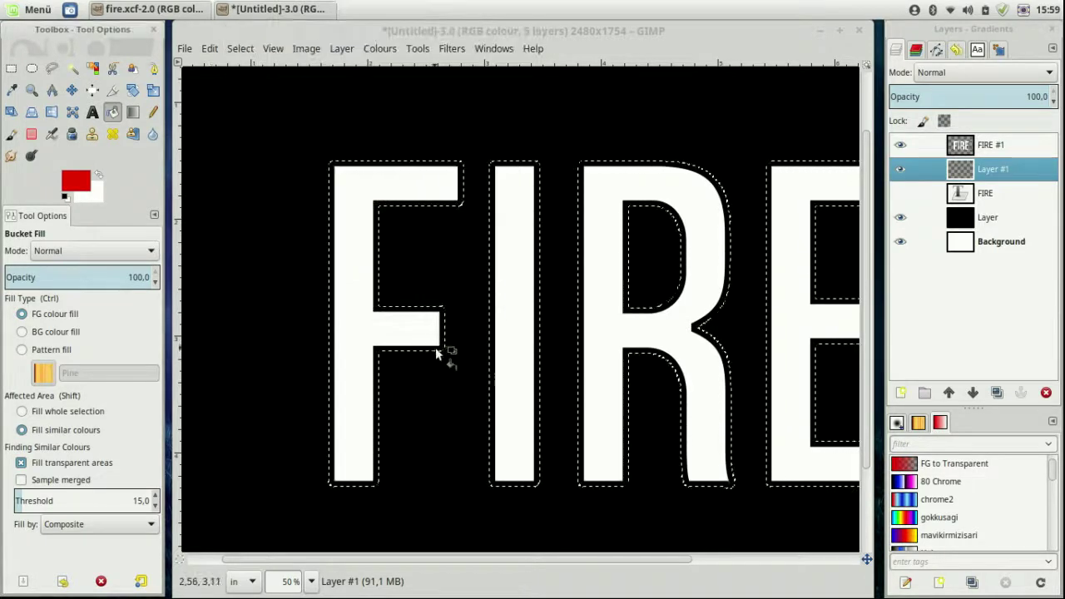
{"action": "left_click", "coordinate": [435, 346]}
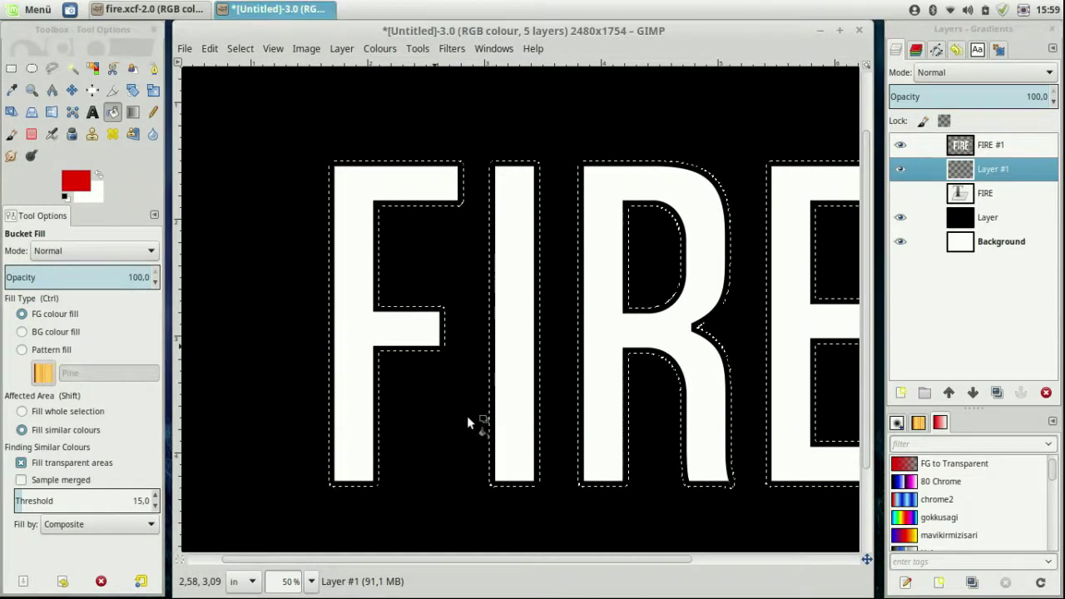
{"action": "scroll", "coordinate": [544, 389], "scroll_direction": "down", "scroll_amount": 1, "text": "ctrl"}
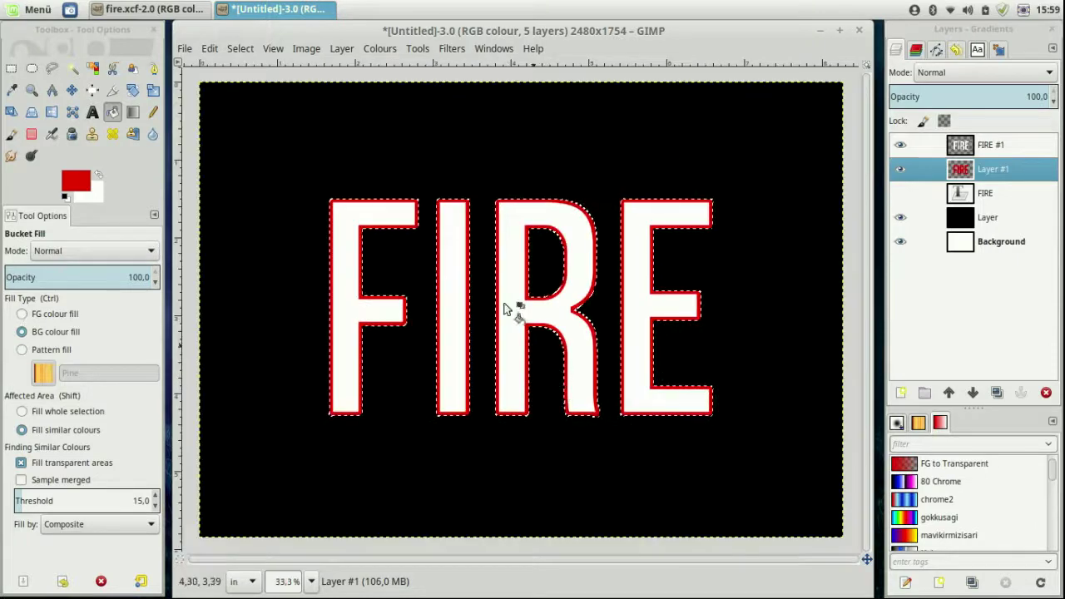
Clear the selection to show the red-outlined FIRE letters
{"action": "left_click", "coordinate": [240, 48]}
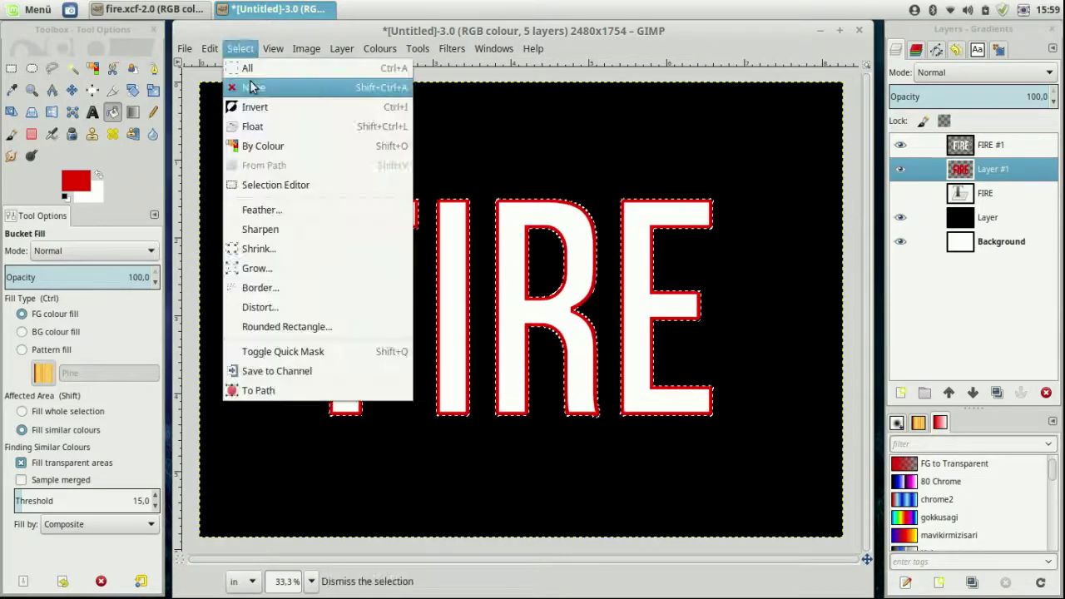
{"action": "left_click", "coordinate": [252, 88]}
{"action": "scroll", "coordinate": [564, 193], "scroll_direction": "up", "scroll_amount": 2, "text": "ctrl"}
{"action": "scroll", "coordinate": [564, 241], "scroll_direction": "down", "scroll_amount": 1, "text": "ctrl"}
{"action": "scroll", "coordinate": [533, 316], "scroll_direction": "down", "scroll_amount": 1, "text": "ctrl"}
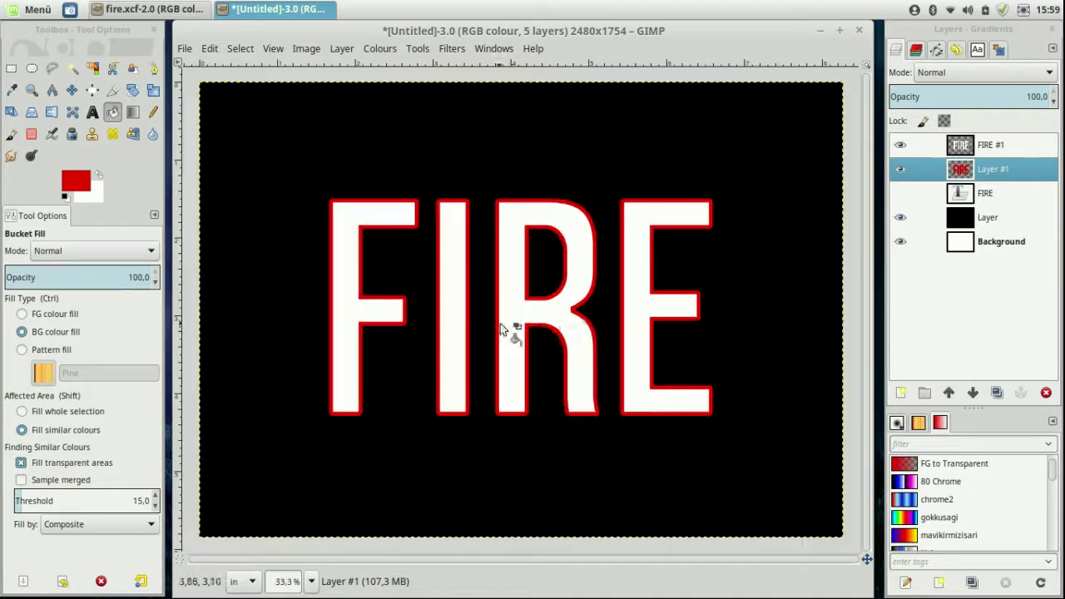
Duplicate FIRE #1 as FIRE #2 and select its letter shapes with Alpha to Selection
{"action": "left_click", "coordinate": [988, 150]}
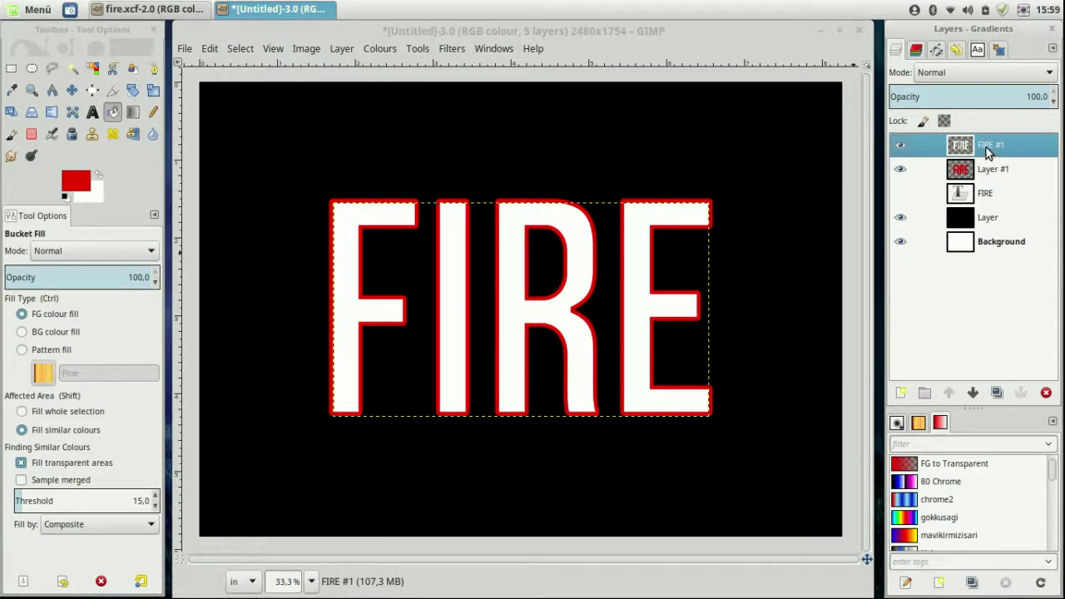
{"action": "left_click", "coordinate": [997, 395]}
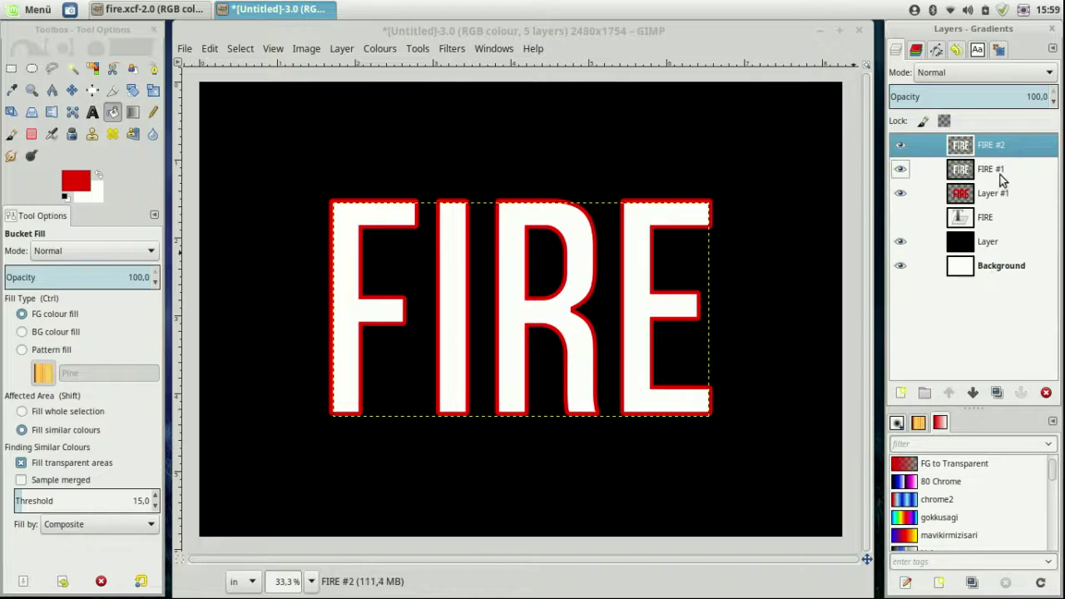
{"action": "right_click", "coordinate": [1000, 176]}
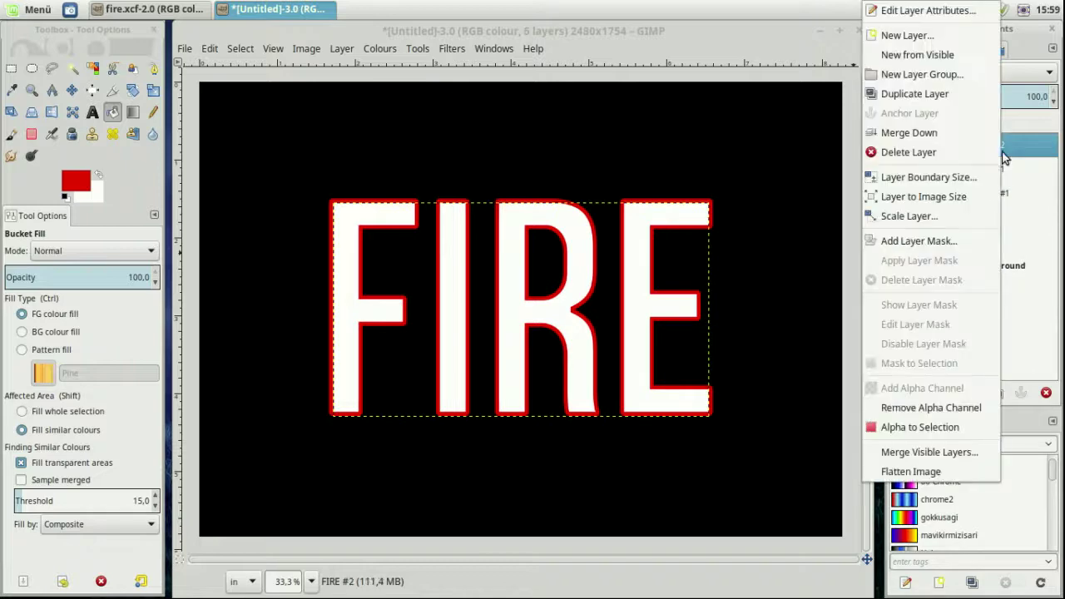
{"action": "left_click", "coordinate": [923, 426]}
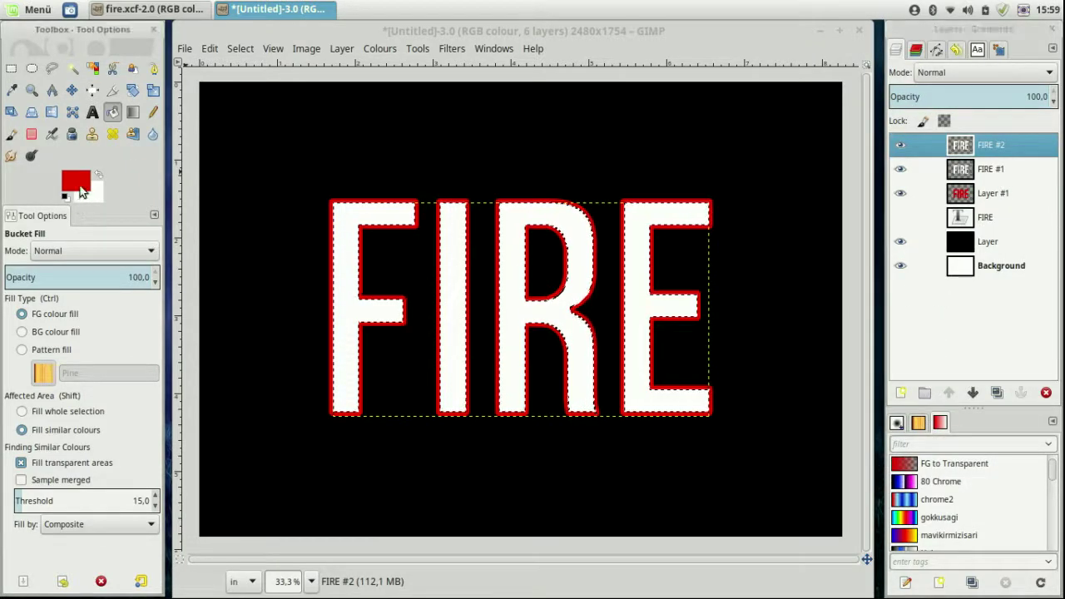
Set the foreground colour to orange ff7500
{"action": "left_click", "coordinate": [76, 181]}
{"action": "left_click_drag", "start_coordinate": [345, 100], "coordinate": [330, 48]}
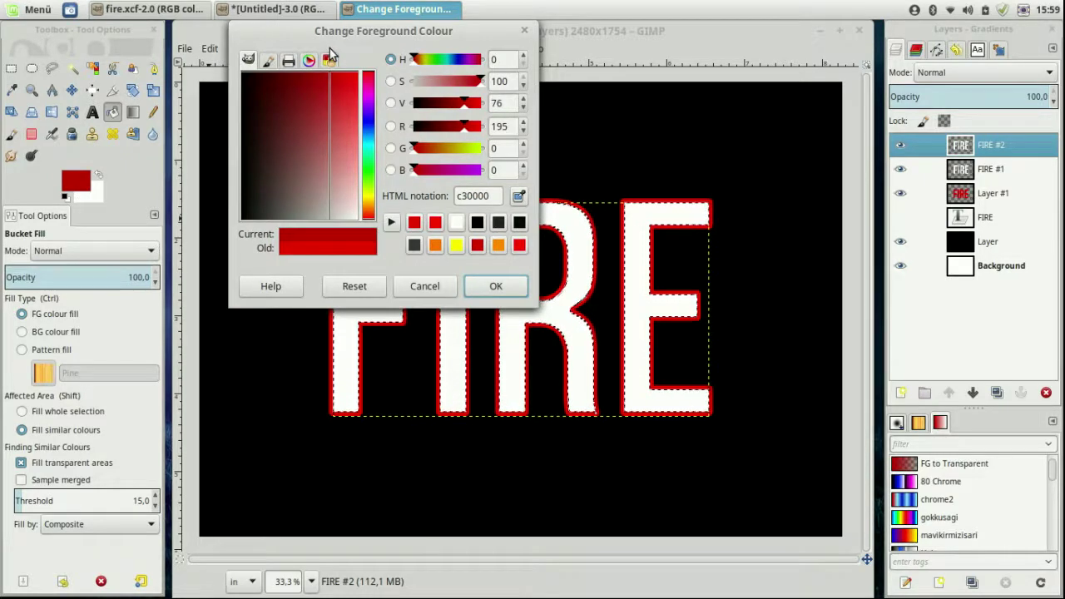
{"action": "left_click", "coordinate": [436, 247]}
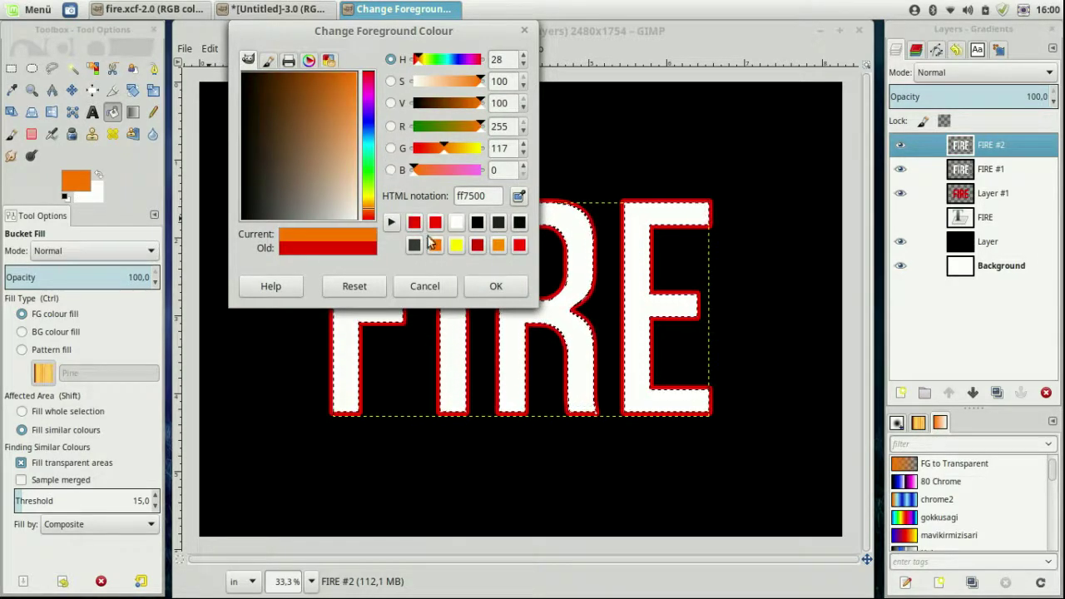
{"action": "left_click", "coordinate": [496, 286]}
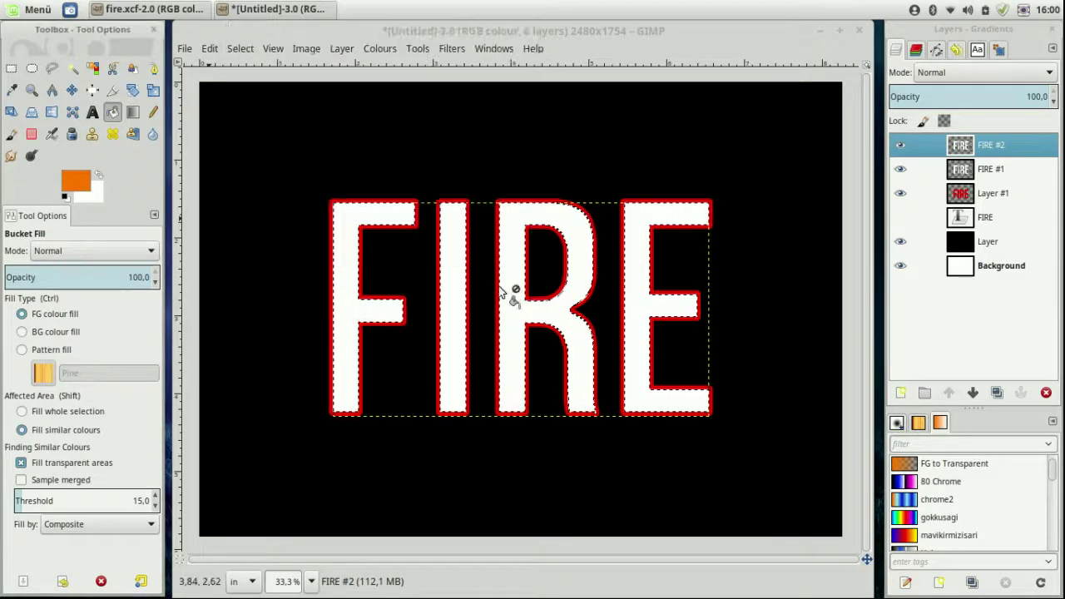
Bucket-fill the letters R, I, F and E with orange
{"action": "left_click", "coordinate": [513, 316]}
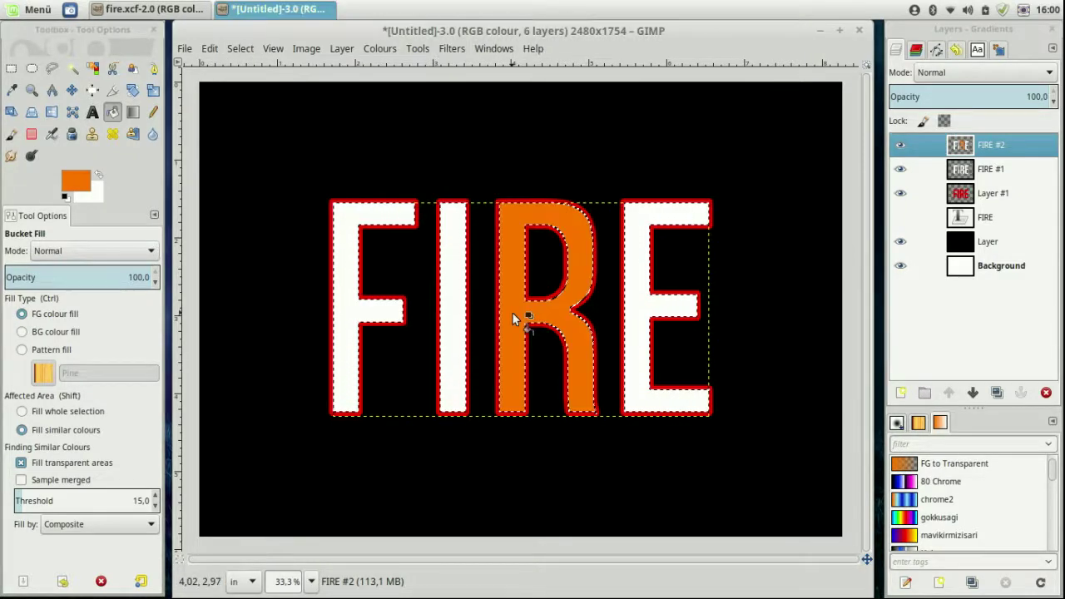
{"action": "left_click", "coordinate": [454, 324]}
{"action": "left_click", "coordinate": [383, 315]}
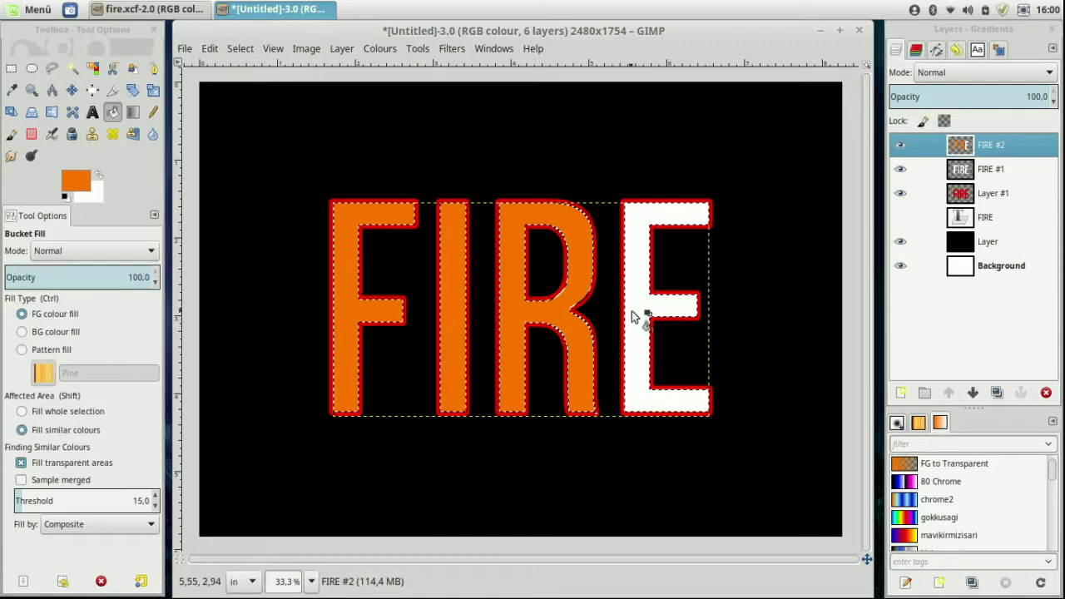
{"action": "left_click", "coordinate": [638, 318]}
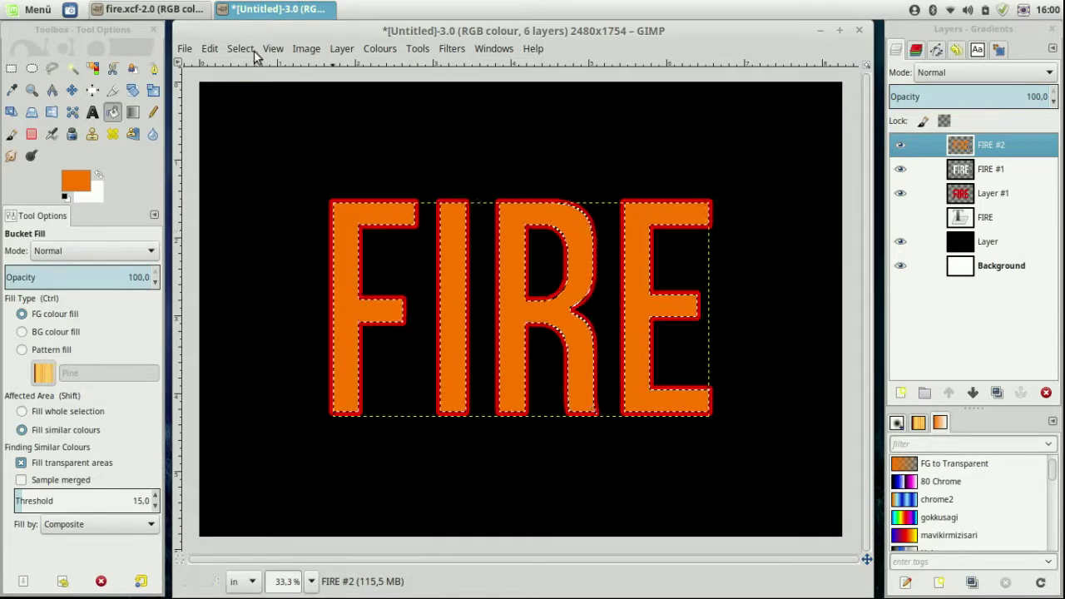
Invert the selection, then clear it
{"action": "left_click", "coordinate": [239, 48]}
{"action": "left_click", "coordinate": [269, 105]}
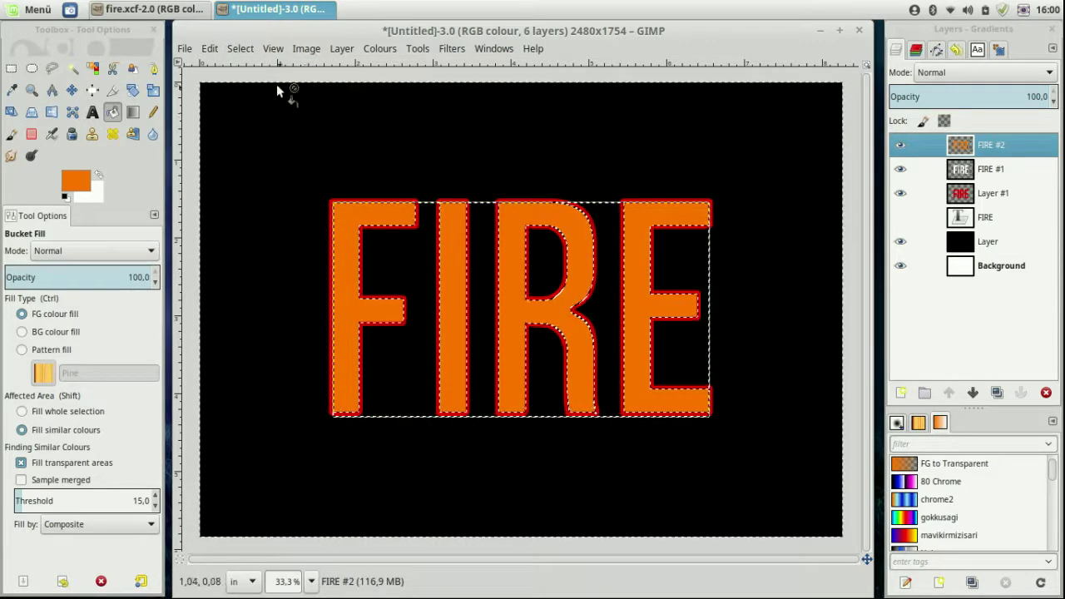
{"action": "left_click", "coordinate": [239, 48]}
{"action": "left_click", "coordinate": [250, 86]}
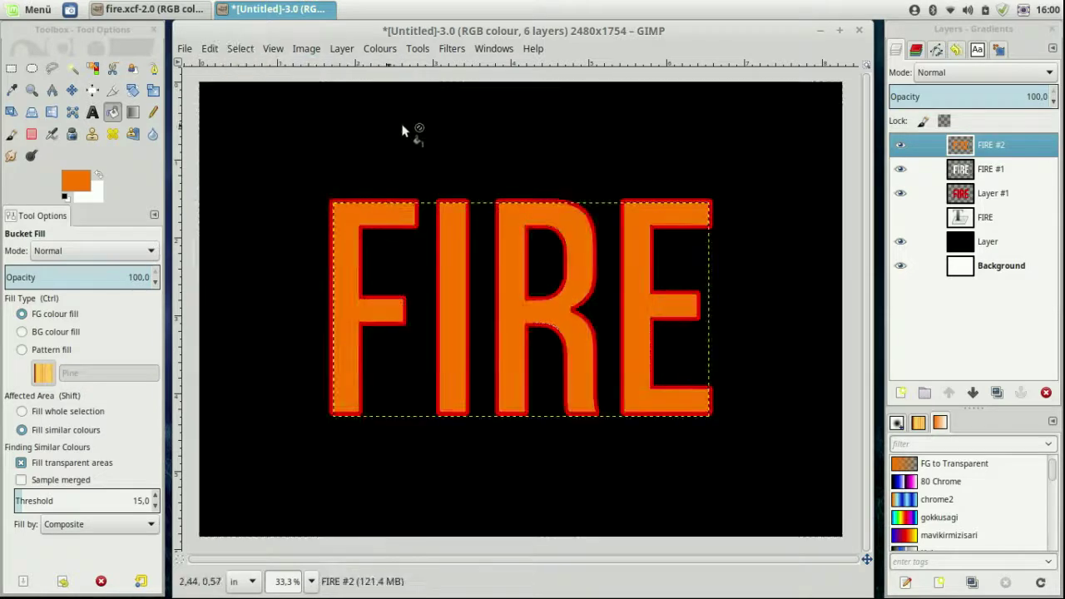
Make a Visible layer, hide it, and show FIRE #2, FIRE #1 and Layer #1
{"action": "right_click", "coordinate": [994, 147]}
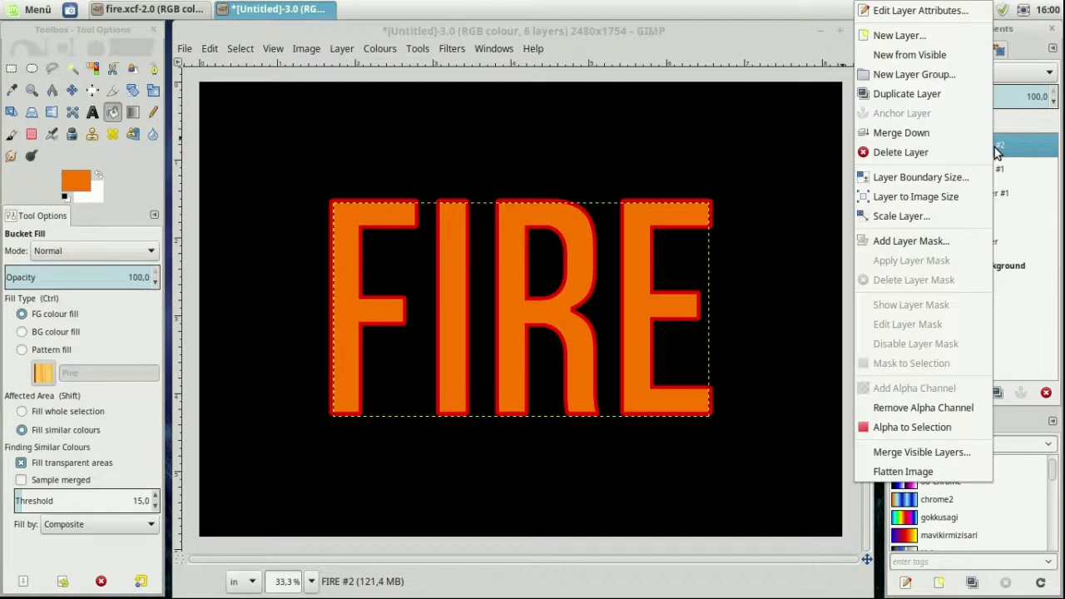
{"action": "left_click", "coordinate": [966, 56]}
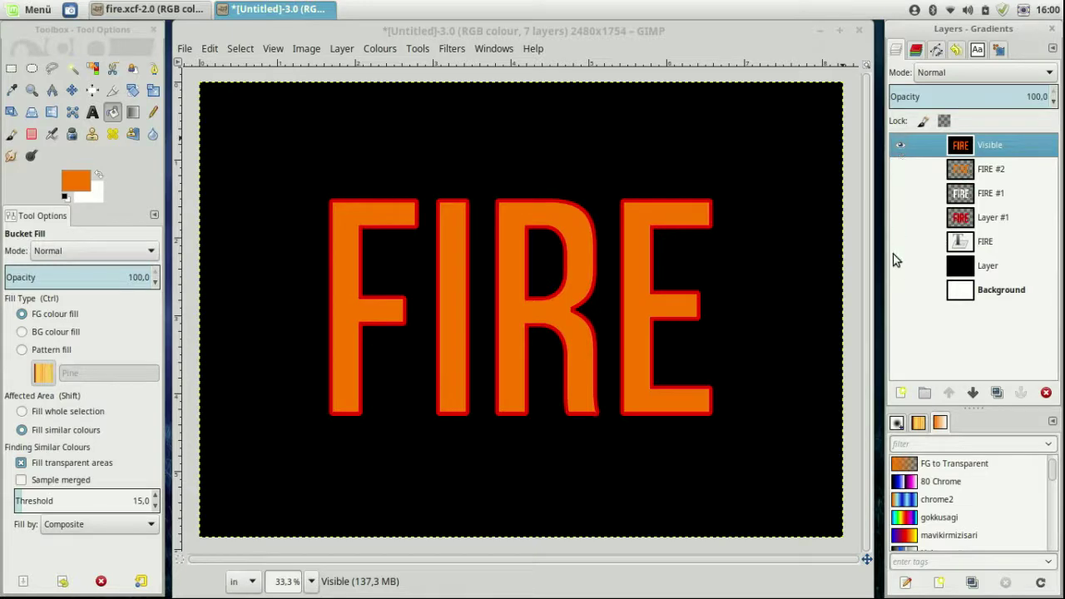
{"action": "left_click", "coordinate": [900, 145]}
{"action": "left_click", "coordinate": [900, 169]}
{"action": "left_click", "coordinate": [901, 193]}
{"action": "left_click", "coordinate": [900, 218]}
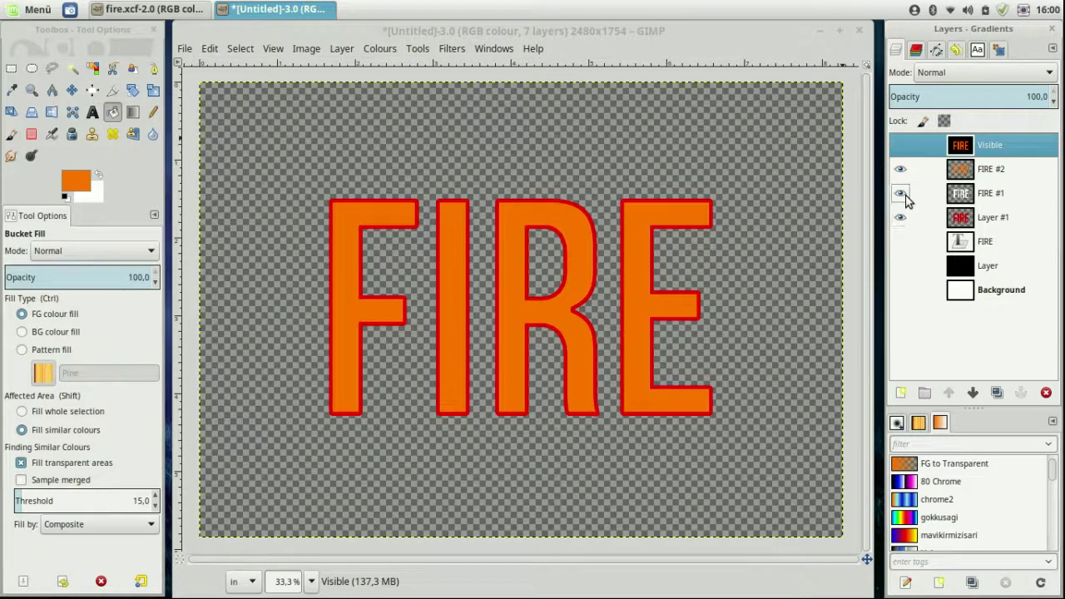
Merge the visible letters into Visible #1, delete the older Visible layer, and show the black background
{"action": "left_click", "coordinate": [986, 170]}
{"action": "right_click", "coordinate": [986, 171]}
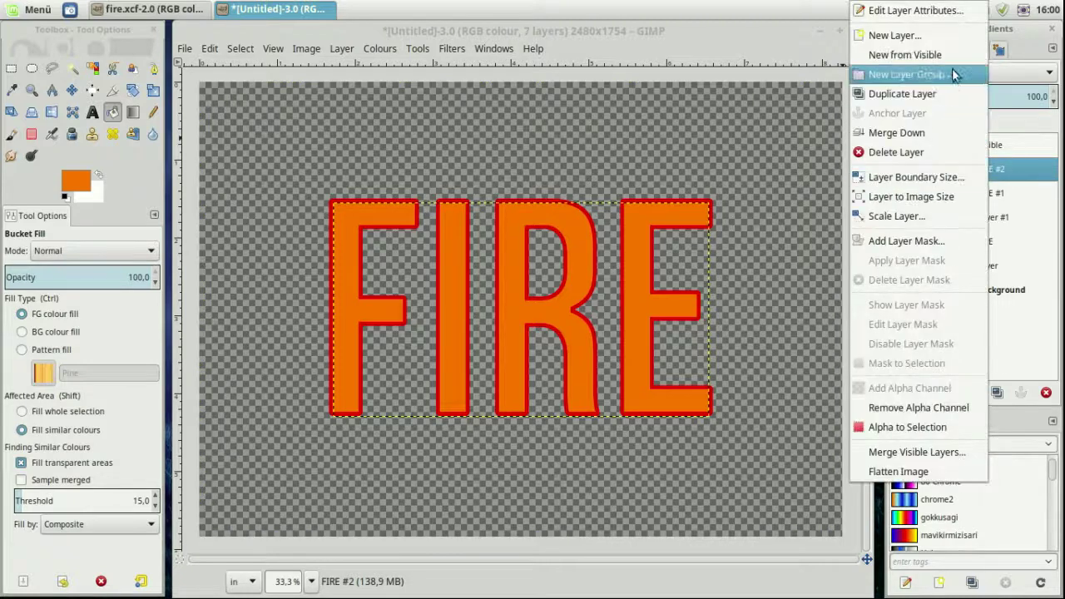
{"action": "left_click", "coordinate": [915, 52]}
{"action": "left_click", "coordinate": [1015, 146]}
{"action": "left_click", "coordinate": [1046, 392]}
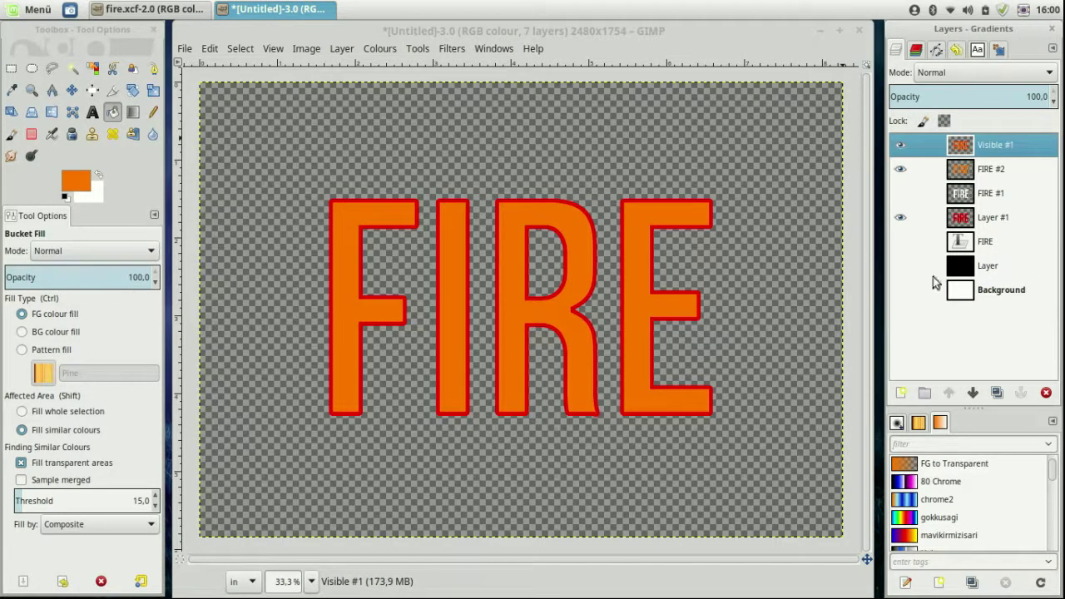
{"action": "left_click", "coordinate": [900, 267]}
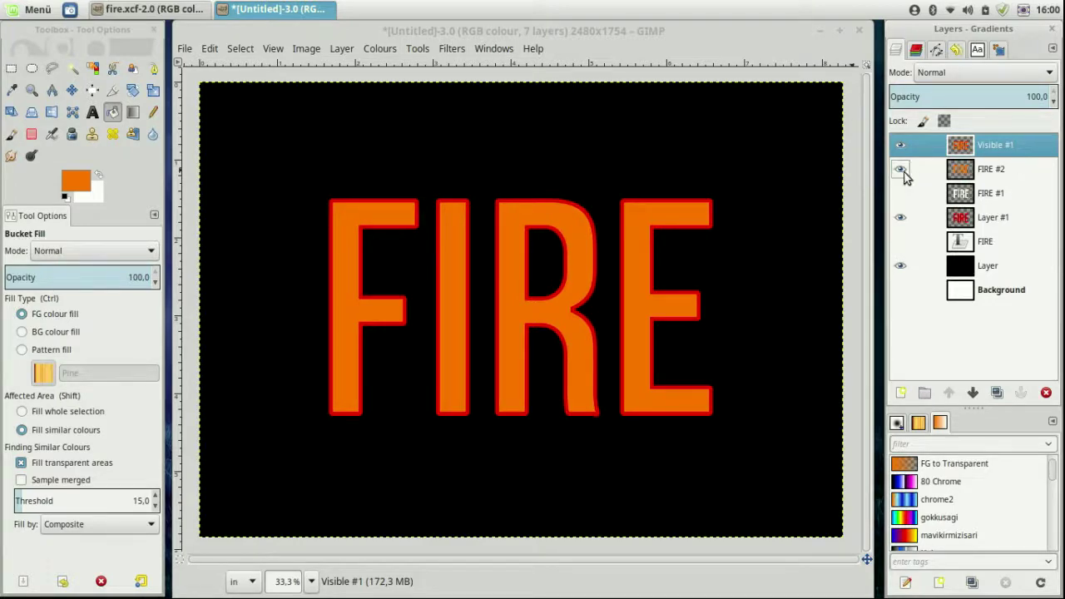
{"action": "left_click", "coordinate": [452, 48]}
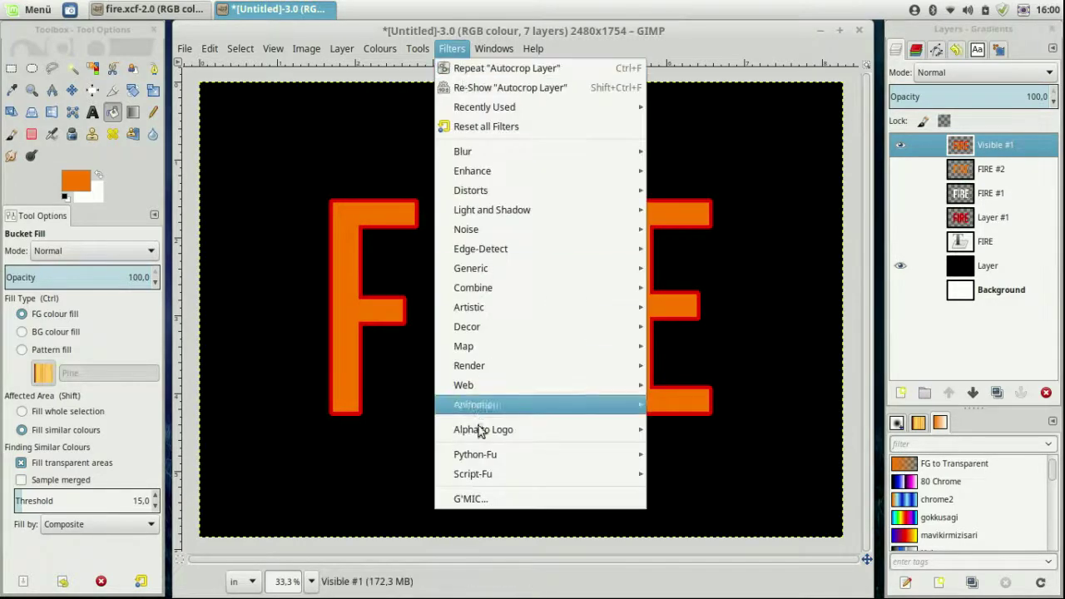
{"action": "left_click", "coordinate": [481, 492]}
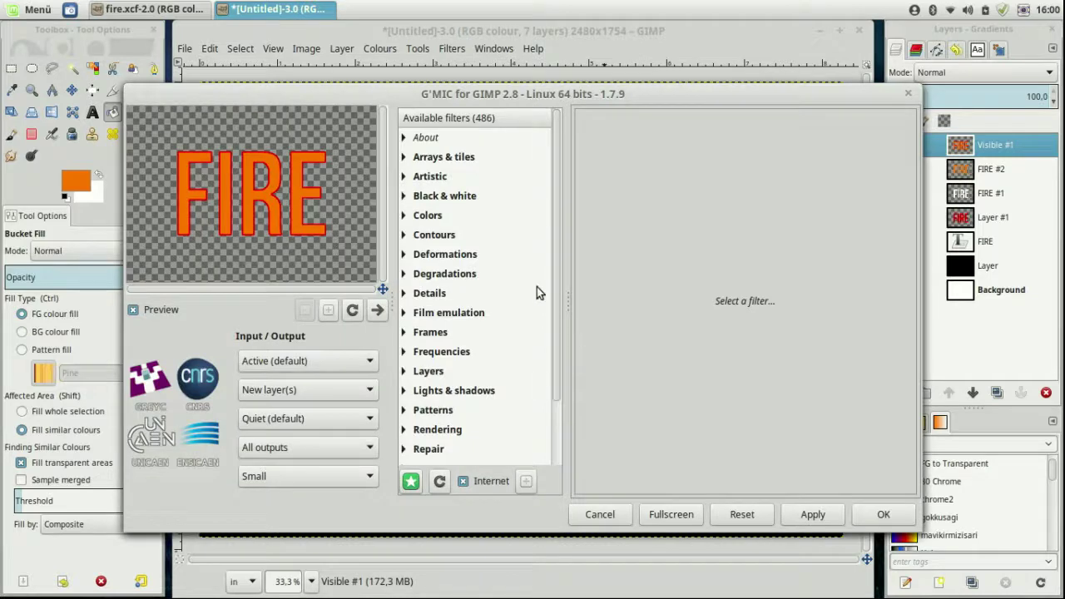
Choose the Rodilius filter from G'MIC's Artistic category
{"action": "left_click", "coordinate": [402, 179]}
{"action": "scroll", "coordinate": [469, 326], "scroll_direction": "down", "scroll_amount": 1}
{"action": "scroll", "coordinate": [468, 326], "scroll_direction": "down", "scroll_amount": 1}
{"action": "scroll", "coordinate": [468, 333], "scroll_direction": "down", "scroll_amount": 2}
{"action": "scroll", "coordinate": [469, 333], "scroll_direction": "down", "scroll_amount": 3}
{"action": "scroll", "coordinate": [468, 333], "scroll_direction": "down", "scroll_amount": 2}
{"action": "scroll", "coordinate": [468, 337], "scroll_direction": "down", "scroll_amount": 1}
{"action": "left_click", "coordinate": [460, 314]}
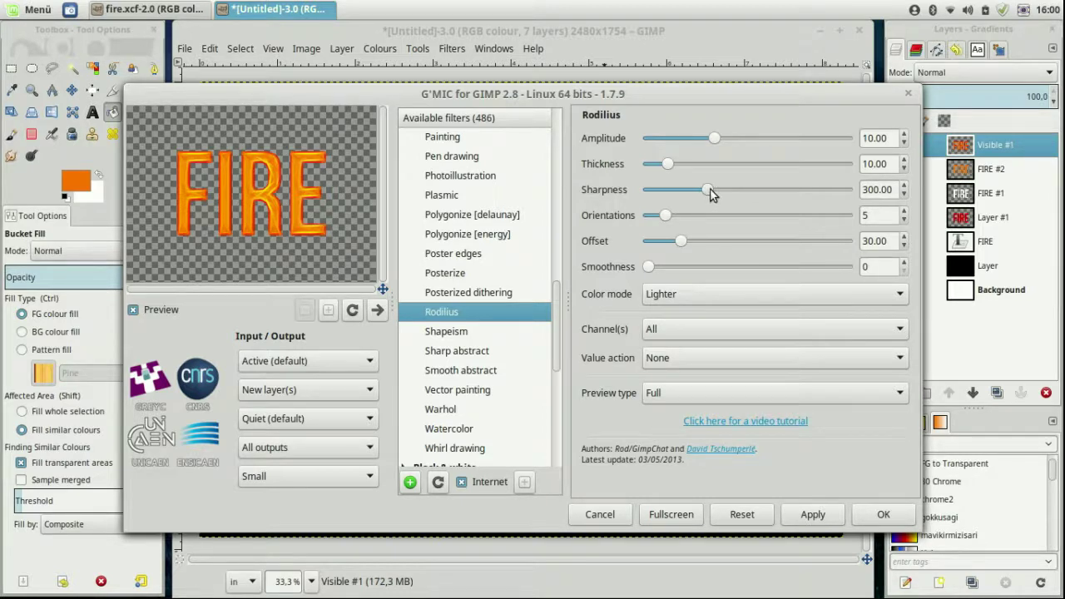
Apply Rodilius with amplitude about 3.88, thickness 28.63 and sharpness 670.59
{"action": "left_click_drag", "start_coordinate": [706, 190], "coordinate": [649, 191]}
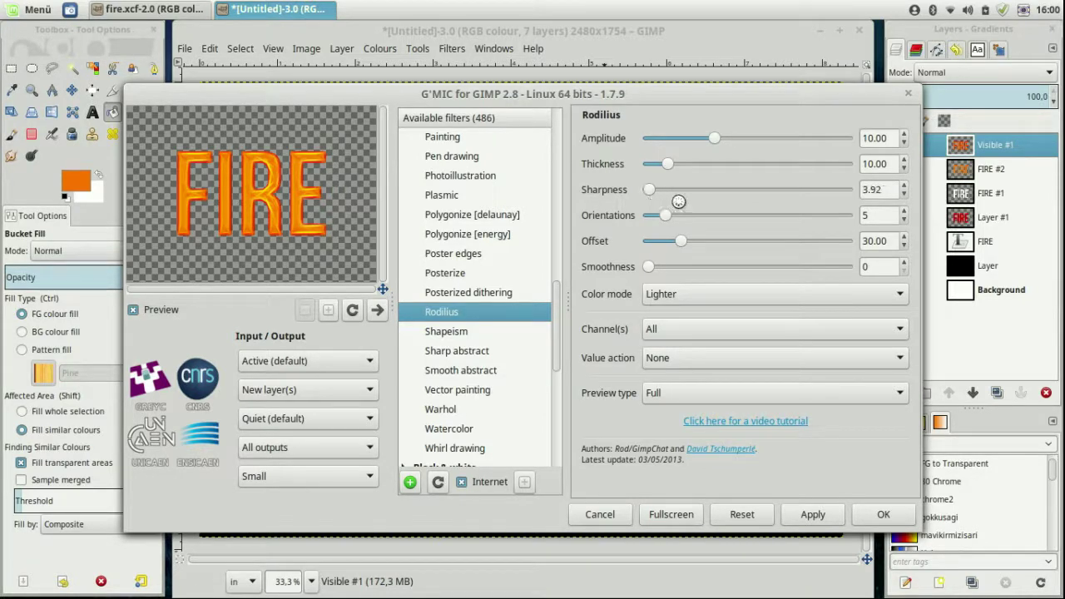
{"action": "left_click_drag", "start_coordinate": [771, 197], "coordinate": [744, 194]}
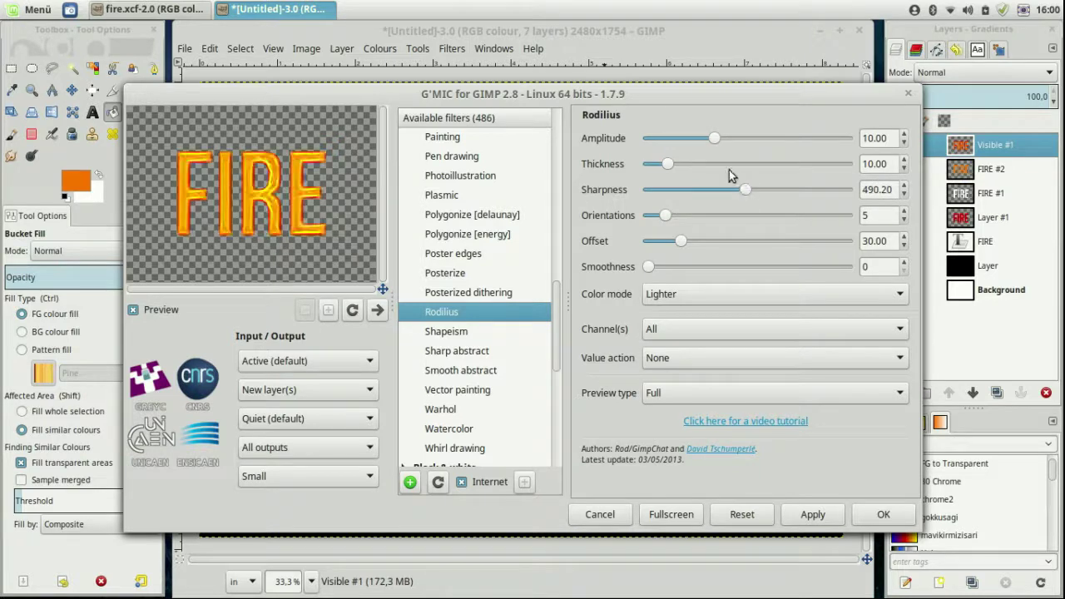
{"action": "left_click_drag", "start_coordinate": [716, 146], "coordinate": [676, 149]}
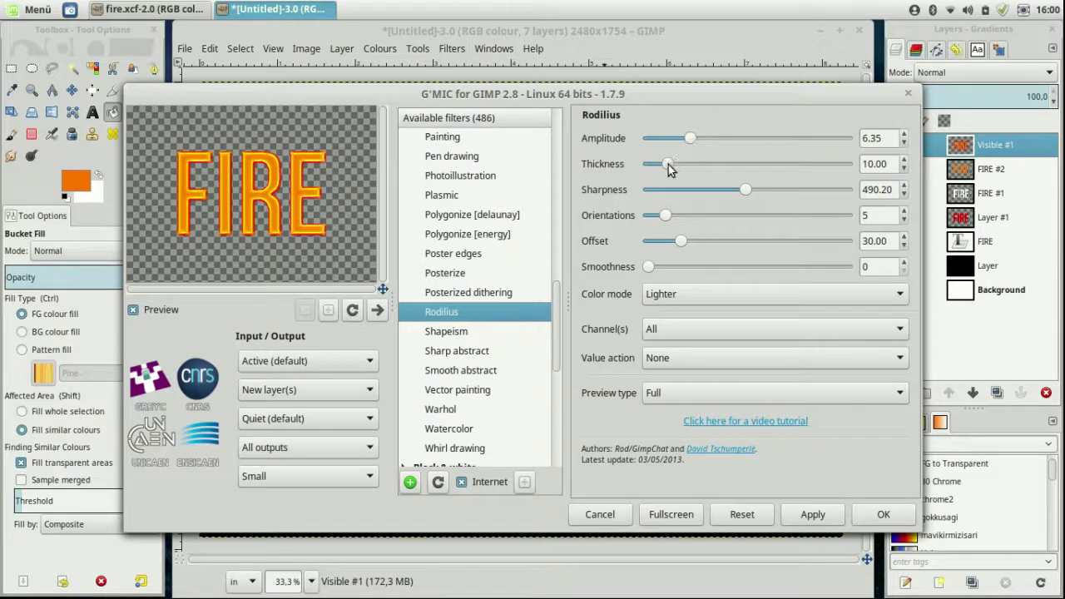
{"action": "left_click_drag", "start_coordinate": [675, 164], "coordinate": [705, 167]}
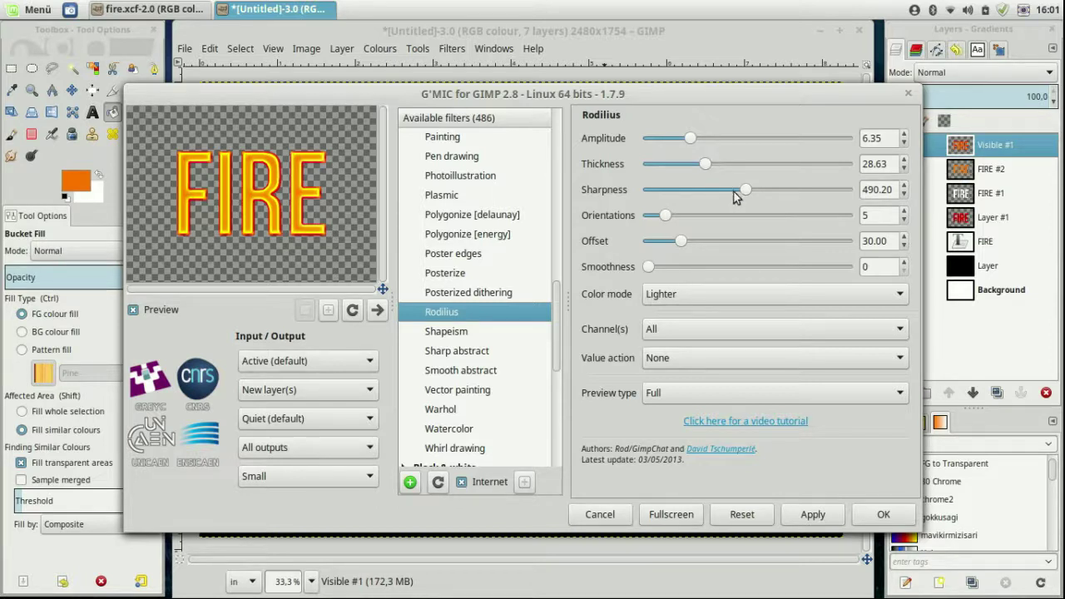
{"action": "left_click_drag", "start_coordinate": [750, 192], "coordinate": [784, 193]}
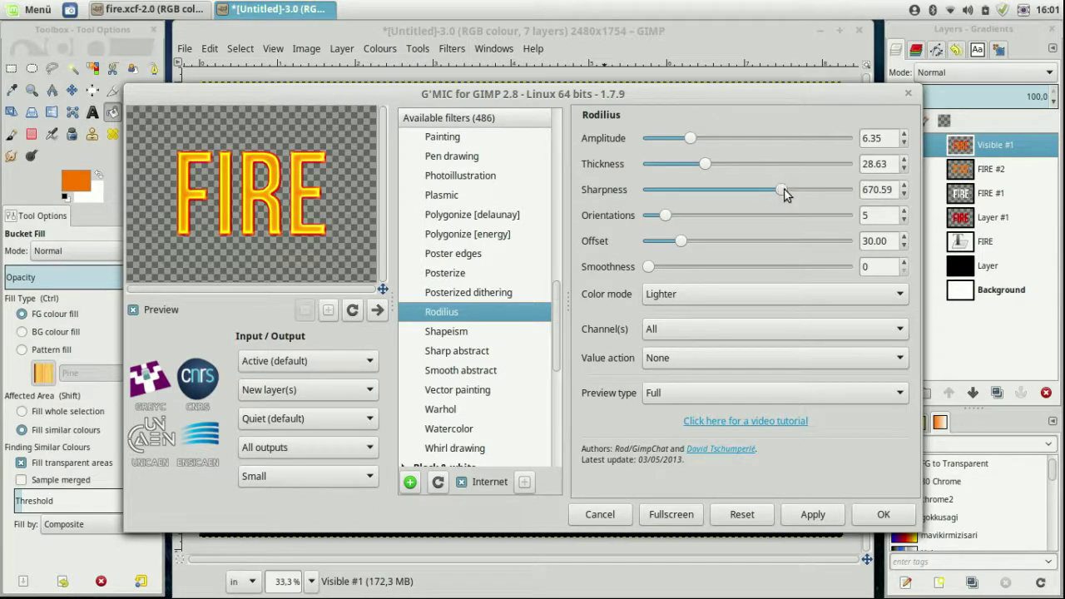
{"action": "left_click", "coordinate": [884, 516]}
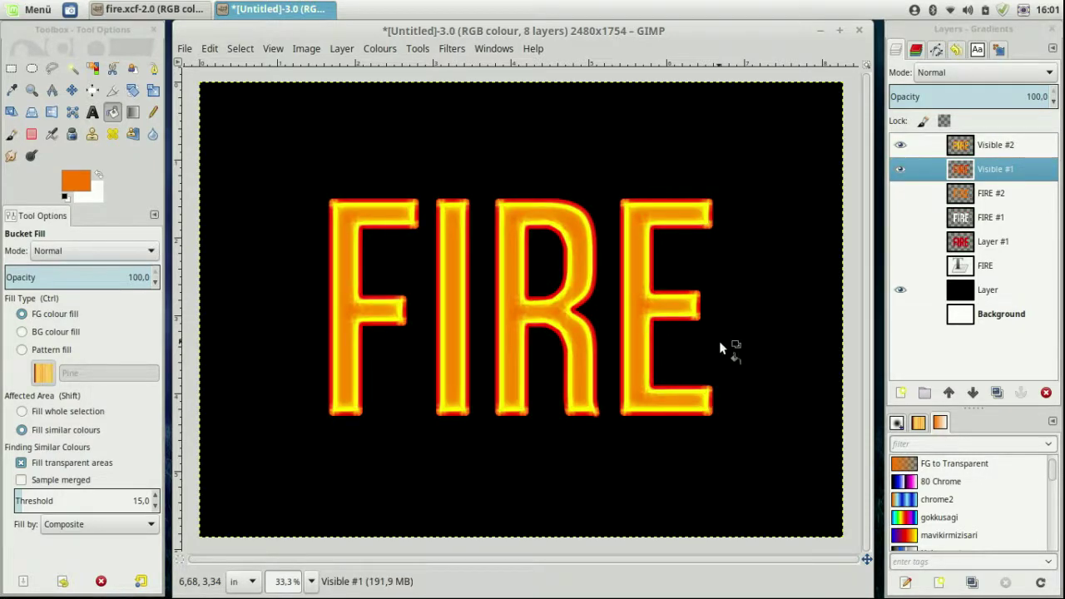
Create Visible #3 from the visible layers with Ctrl+Shift+V and open the Filters menu
{"action": "key", "text": "ctrl+shift+v"}
{"action": "left_click", "coordinate": [456, 48]}
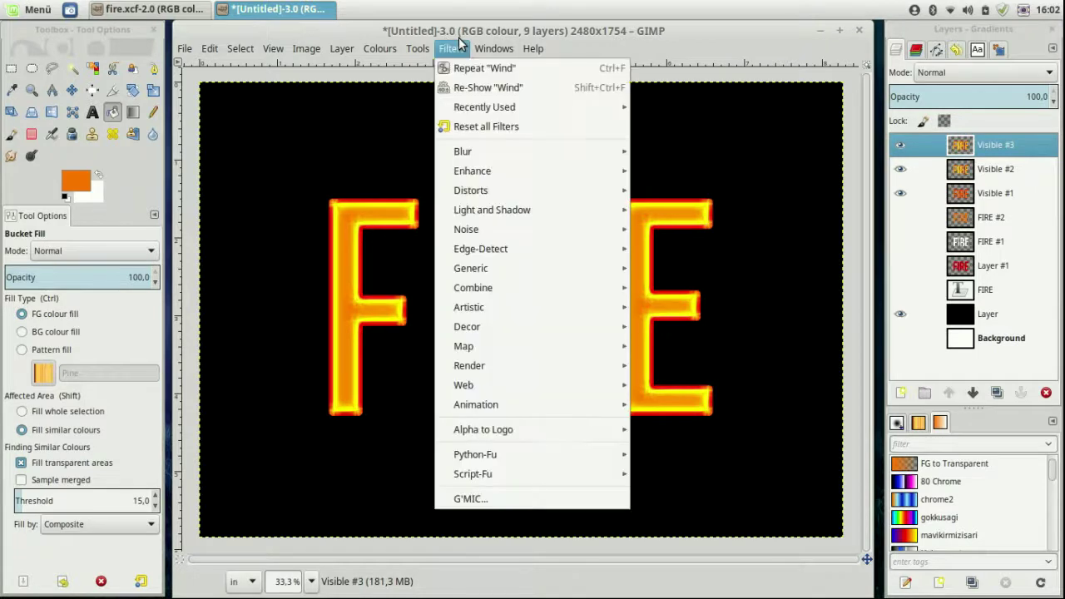
{"action": "mouse_move", "coordinate": [471, 190]}
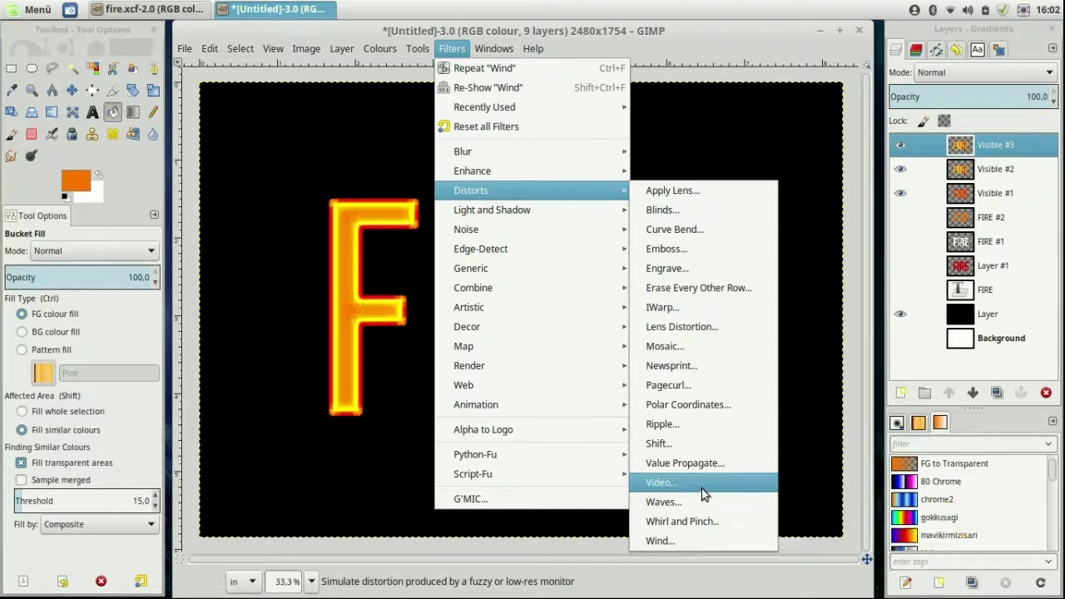
Apply a tileable sine Ripple with period 200 and amplitude 5, then make Visible #4
{"action": "left_click", "coordinate": [696, 426]}
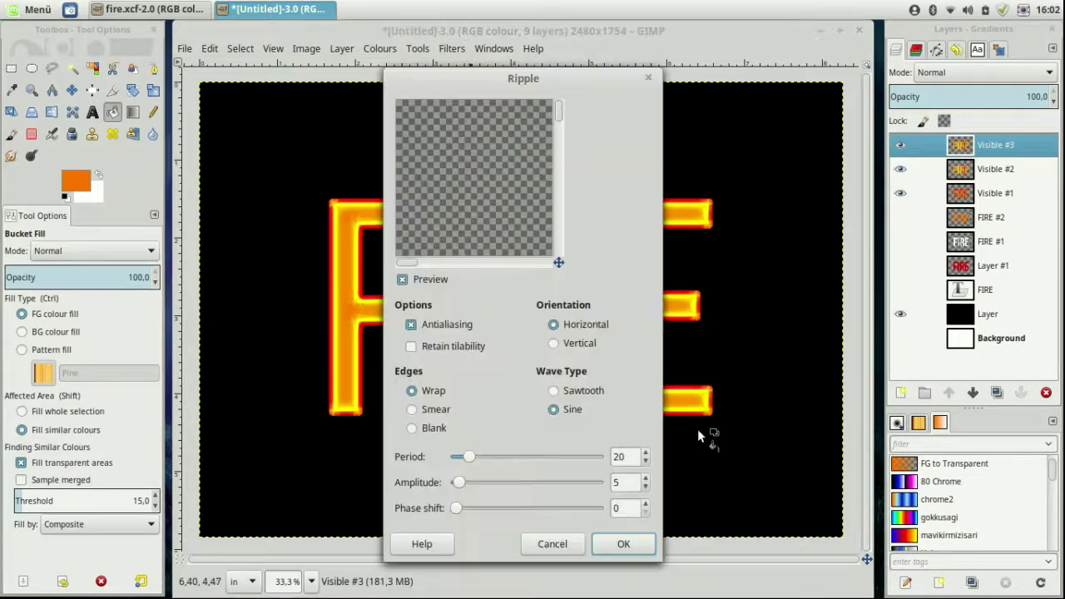
{"action": "left_click_drag", "start_coordinate": [559, 264], "coordinate": [574, 283]}
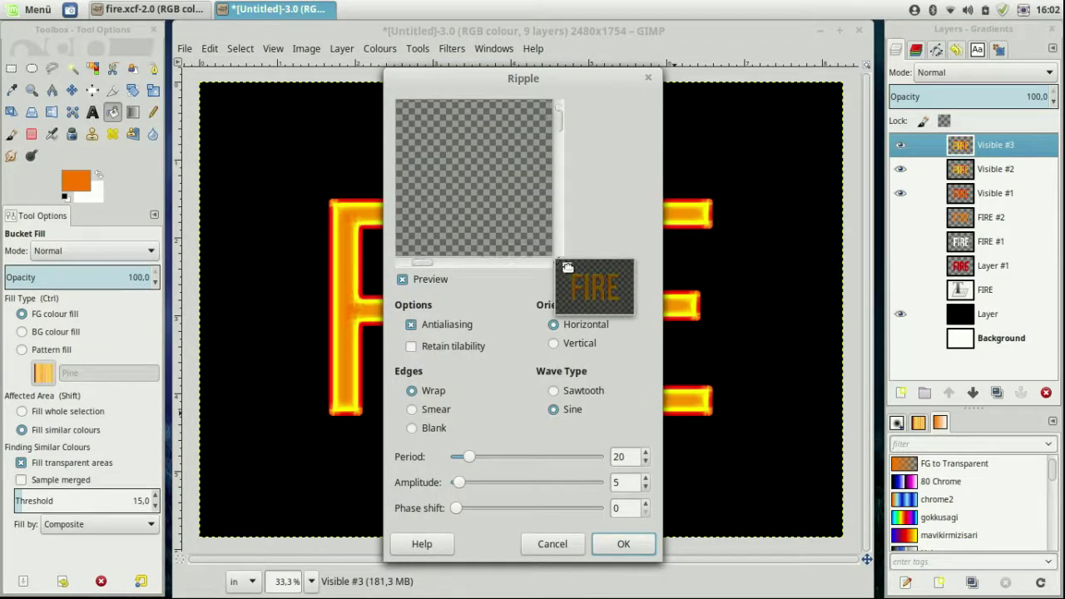
{"action": "left_click_drag", "start_coordinate": [470, 456], "coordinate": [599, 457]}
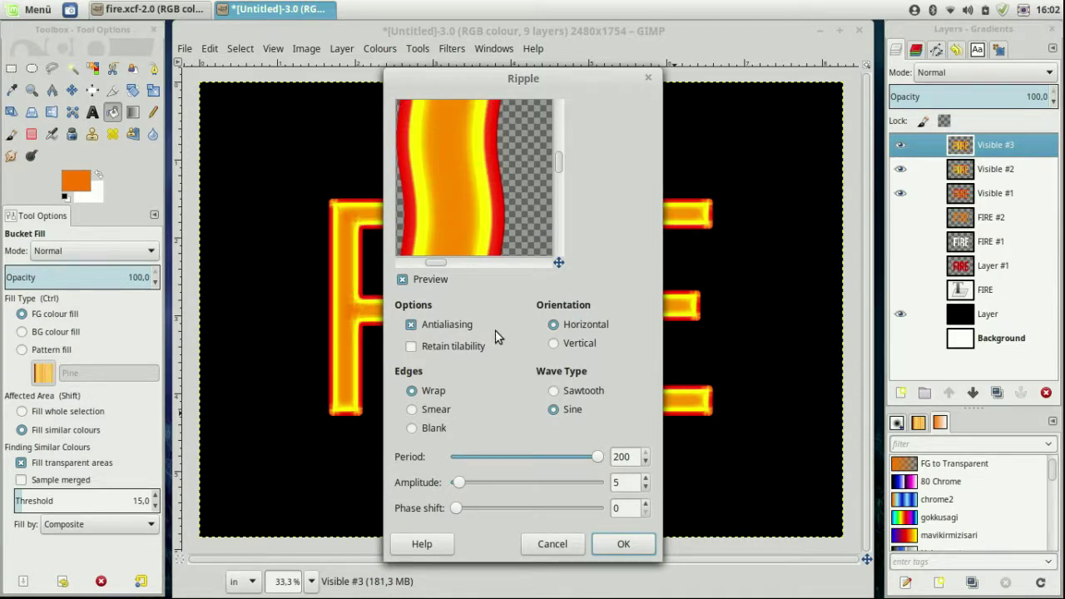
{"action": "left_click", "coordinate": [444, 348]}
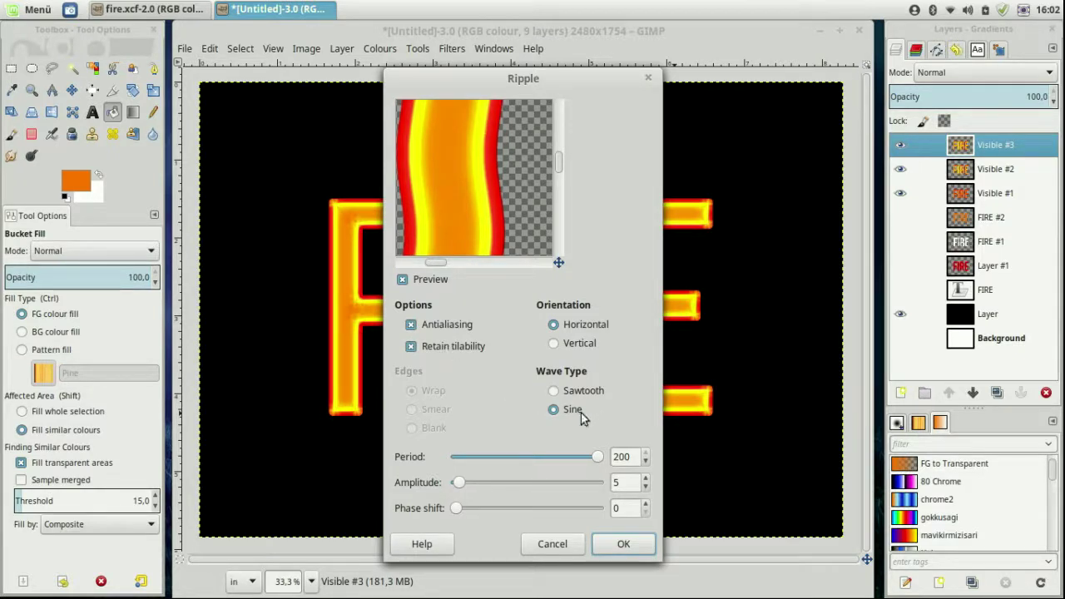
{"action": "left_click", "coordinate": [620, 544]}
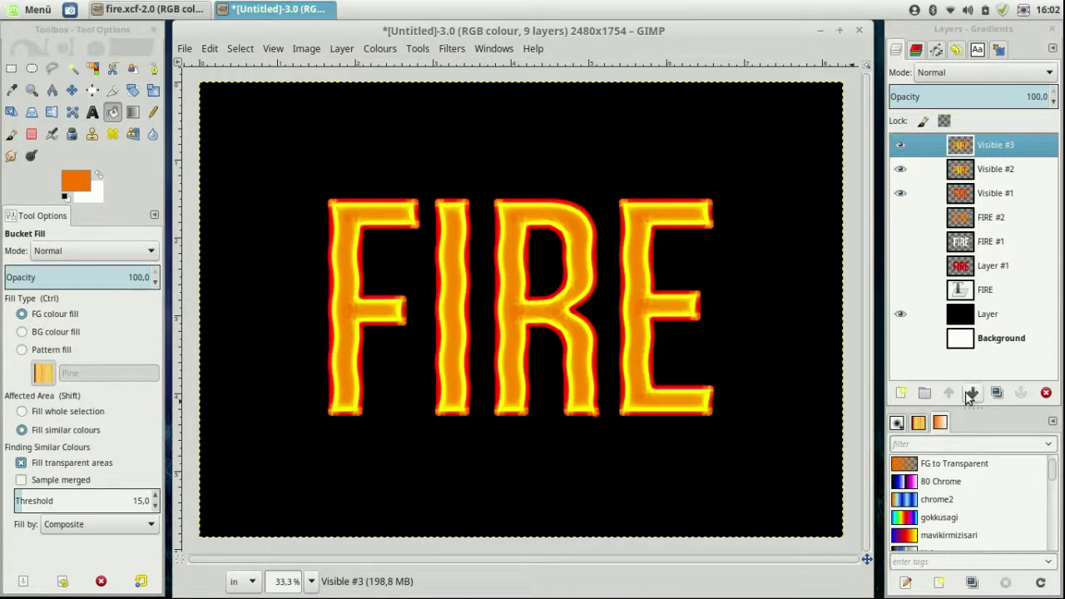
{"action": "left_click", "coordinate": [995, 398]}
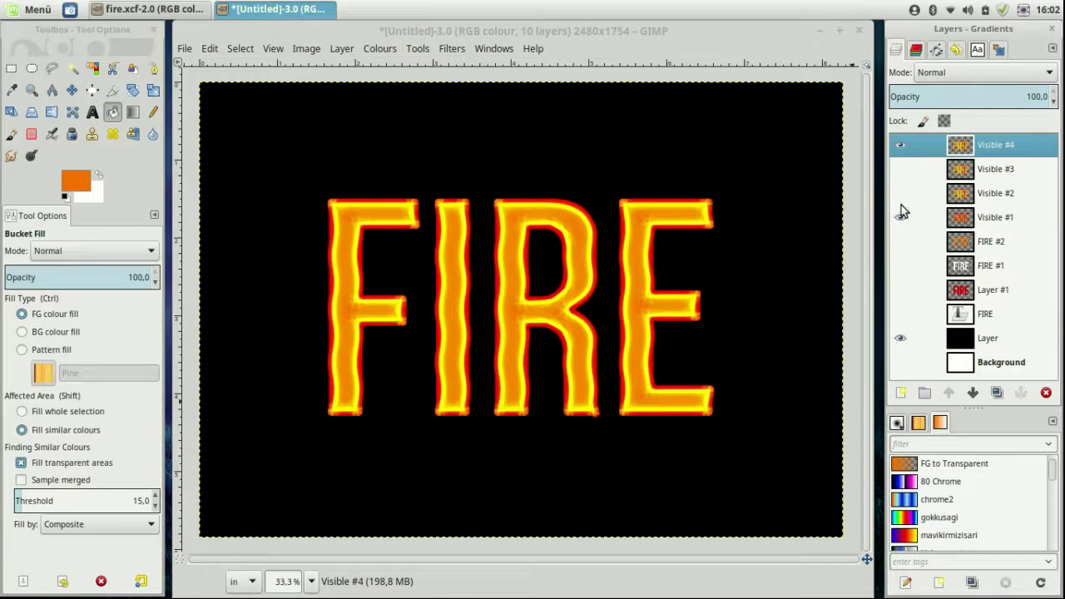
Erase the glow along the top of the F with a size-226 eraser, then shrink it to 138
{"action": "left_click", "coordinate": [33, 136]}
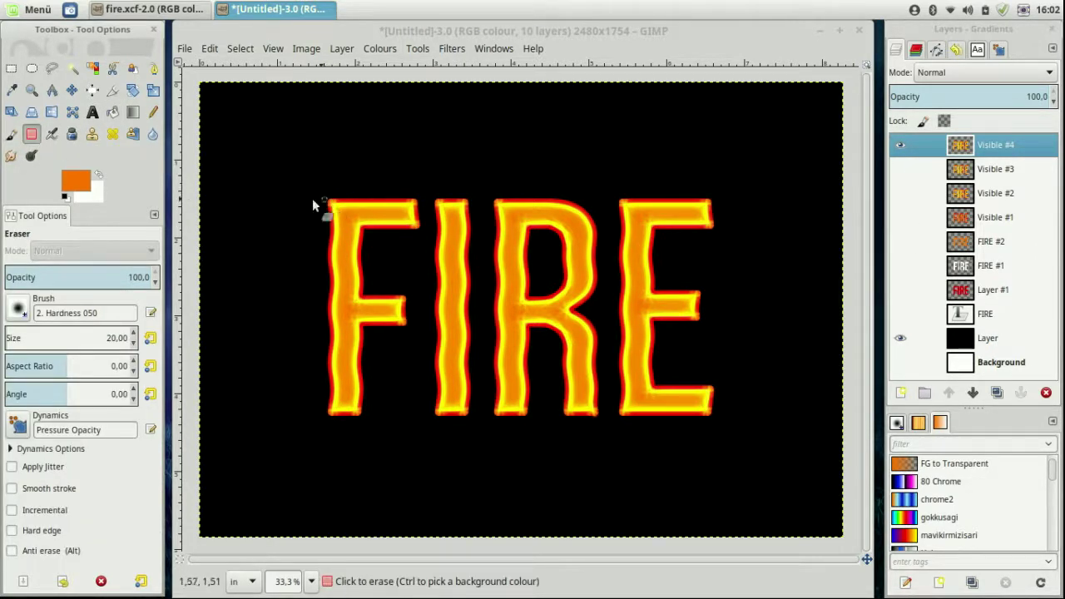
{"action": "left_click_drag", "start_coordinate": [20, 338], "coordinate": [31, 338]}
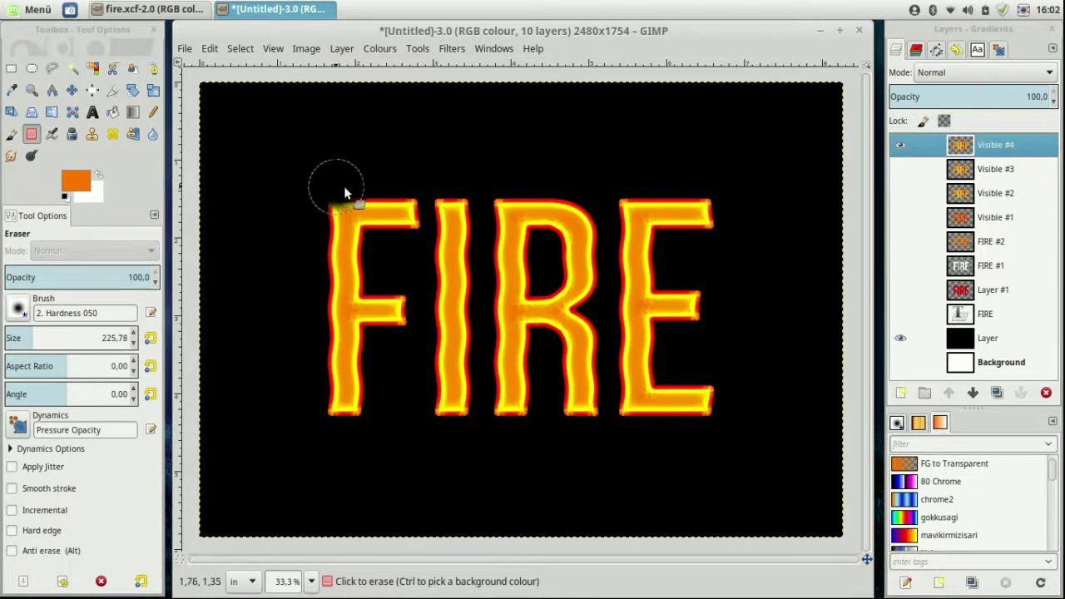
{"action": "mouse_move", "coordinate": [363, 192]}
{"action": "left_mouse_down"}
{"action": "mouse_move", "coordinate": [666, 191]}
{"action": "mouse_move", "coordinate": [714, 203]}
{"action": "left_mouse_up"}
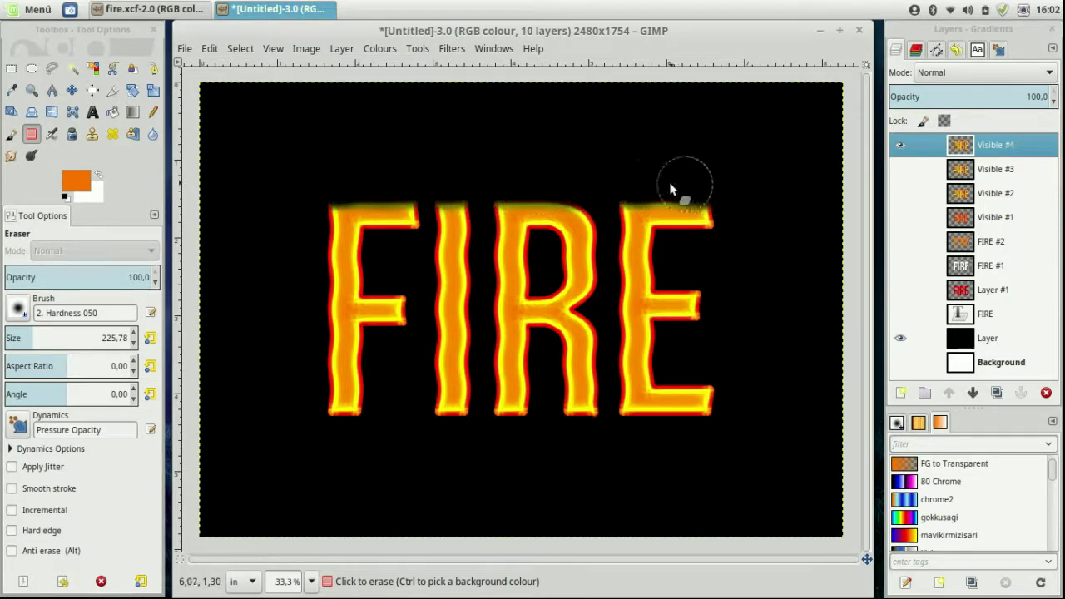
{"action": "left_click", "coordinate": [28, 335]}
{"action": "scroll", "coordinate": [724, 202], "scroll_direction": "up", "scroll_amount": 1}
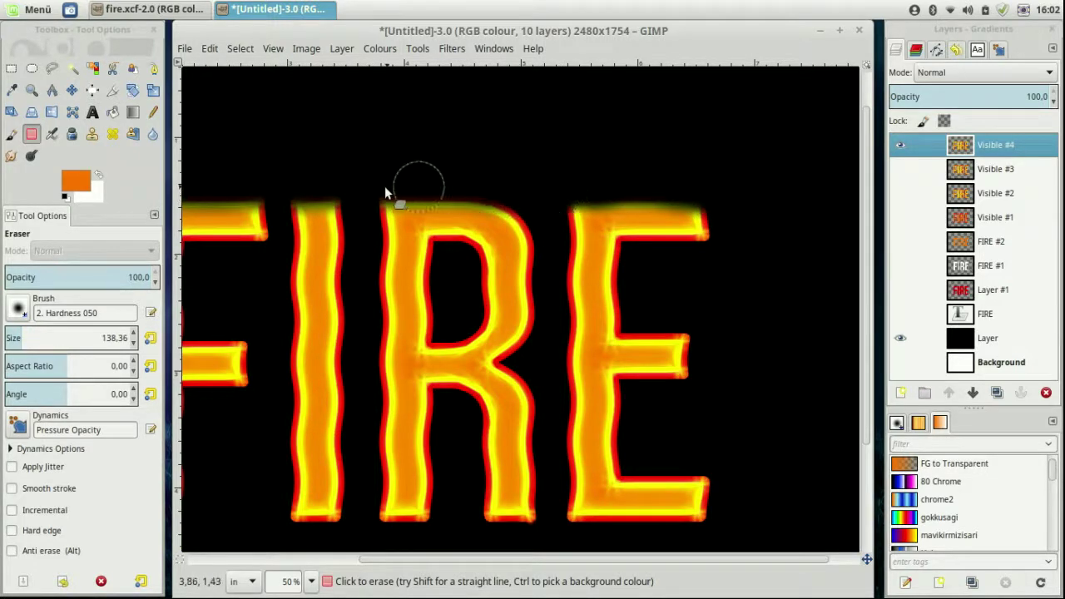
Erase the remaining glow along the tops of the R and E, then fit the image in view
{"action": "left_click_drag", "start_coordinate": [373, 194], "coordinate": [345, 194]}
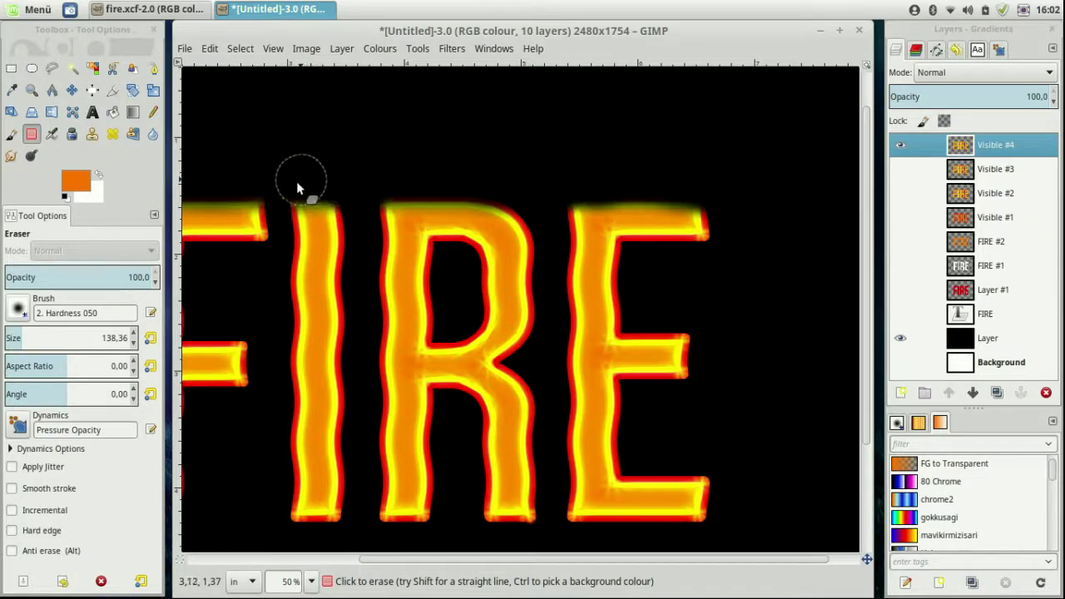
{"action": "scroll", "coordinate": [274, 183], "scroll_direction": "left", "scroll_amount": 2}
{"action": "scroll", "coordinate": [317, 200], "scroll_direction": "left", "scroll_amount": 3}
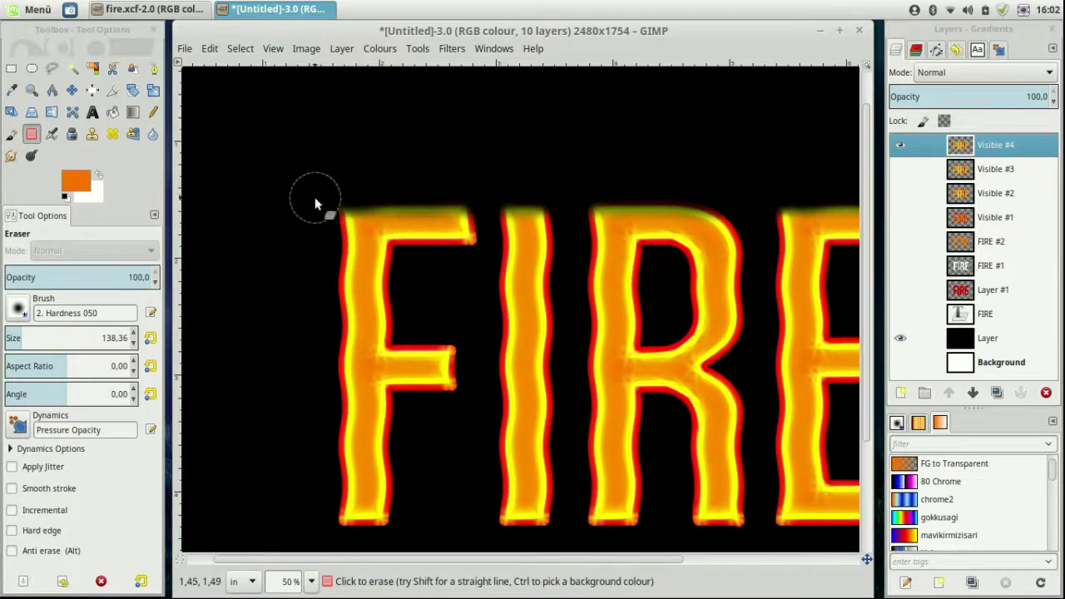
{"action": "scroll", "coordinate": [524, 192], "scroll_direction": "down", "scroll_amount": 1}
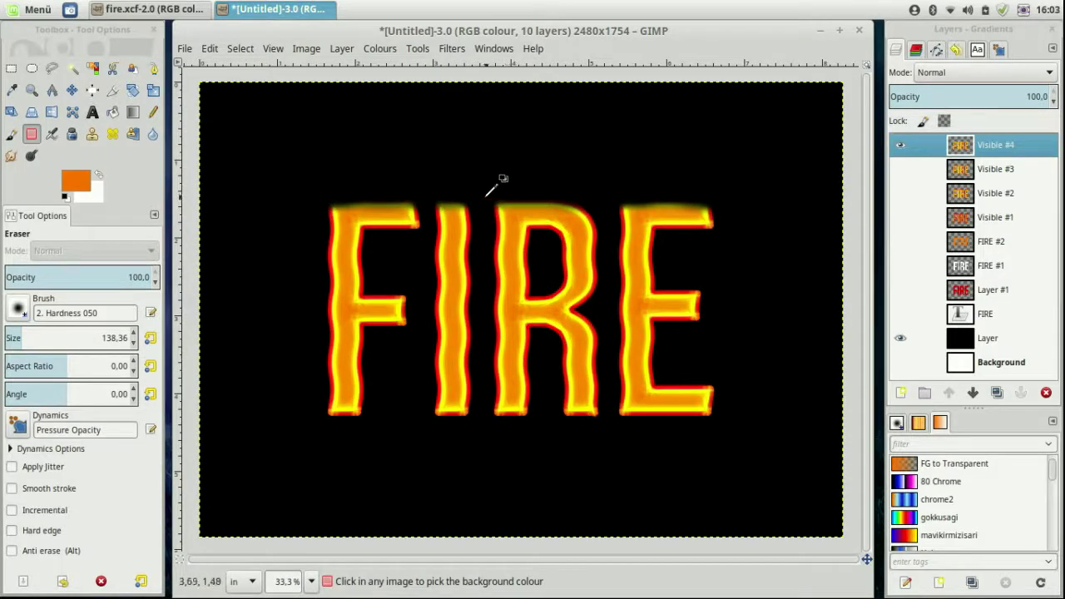
{"action": "scroll", "coordinate": [491, 195], "scroll_direction": "up", "scroll_amount": 1}
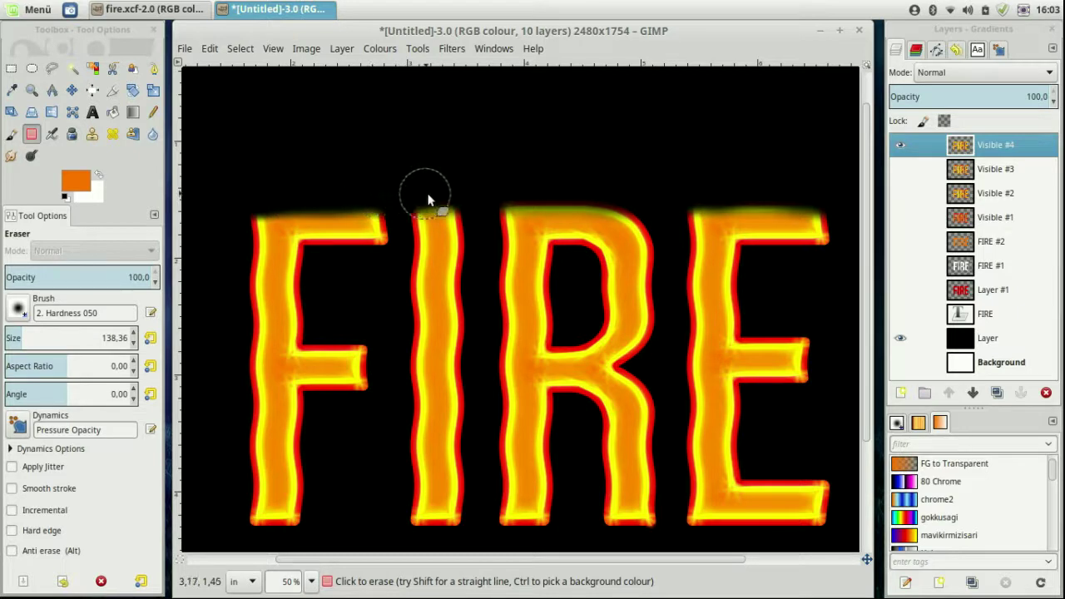
{"action": "left_click_drag", "start_coordinate": [529, 193], "coordinate": [565, 195]}
{"action": "left_click_drag", "start_coordinate": [672, 202], "coordinate": [813, 200]}
{"action": "key", "text": "minus"}
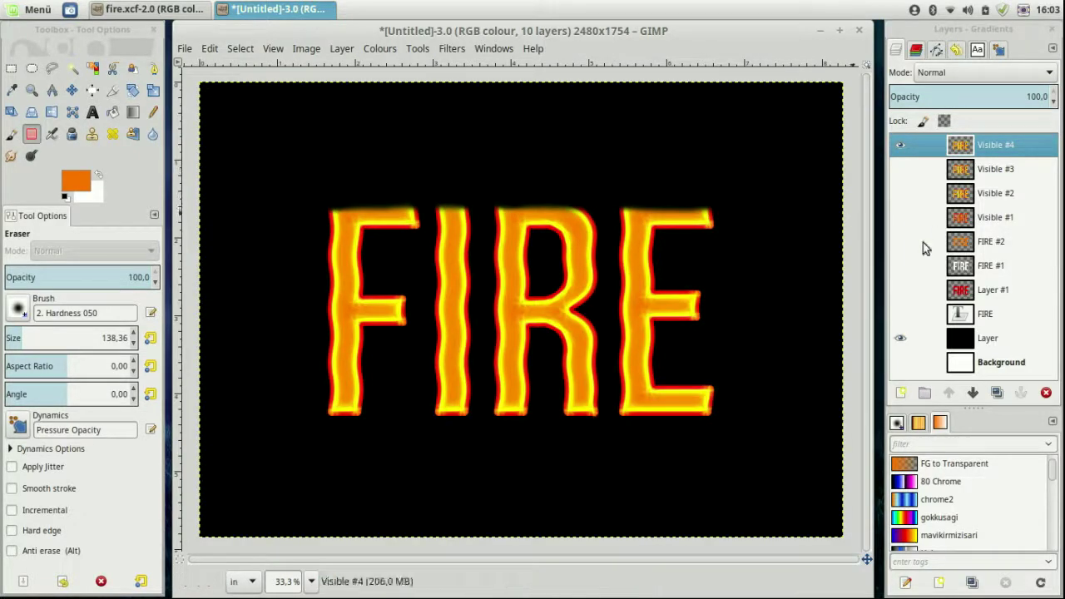
{"action": "left_click", "coordinate": [185, 50]}
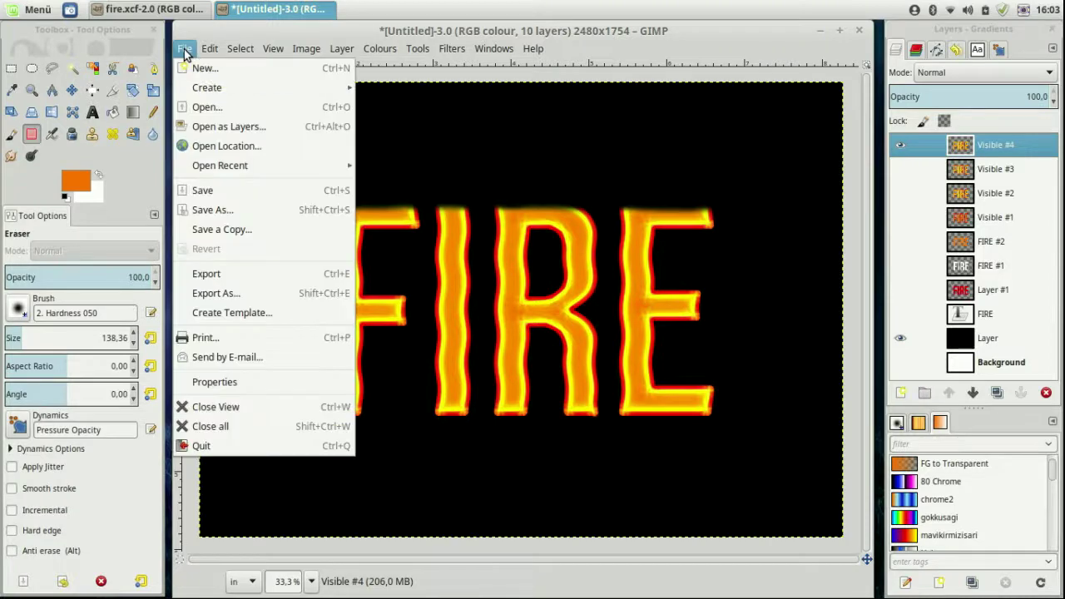
Browse the Open Image dialog to the videos/firetexteffect/flame folder
{"action": "left_click", "coordinate": [206, 106]}
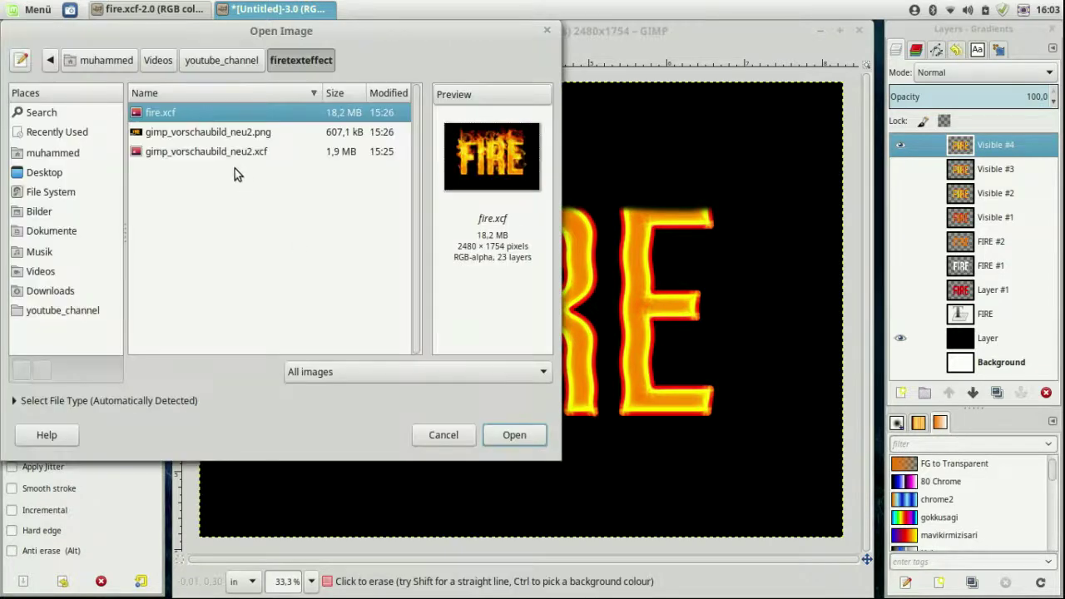
{"action": "left_click", "coordinate": [251, 64]}
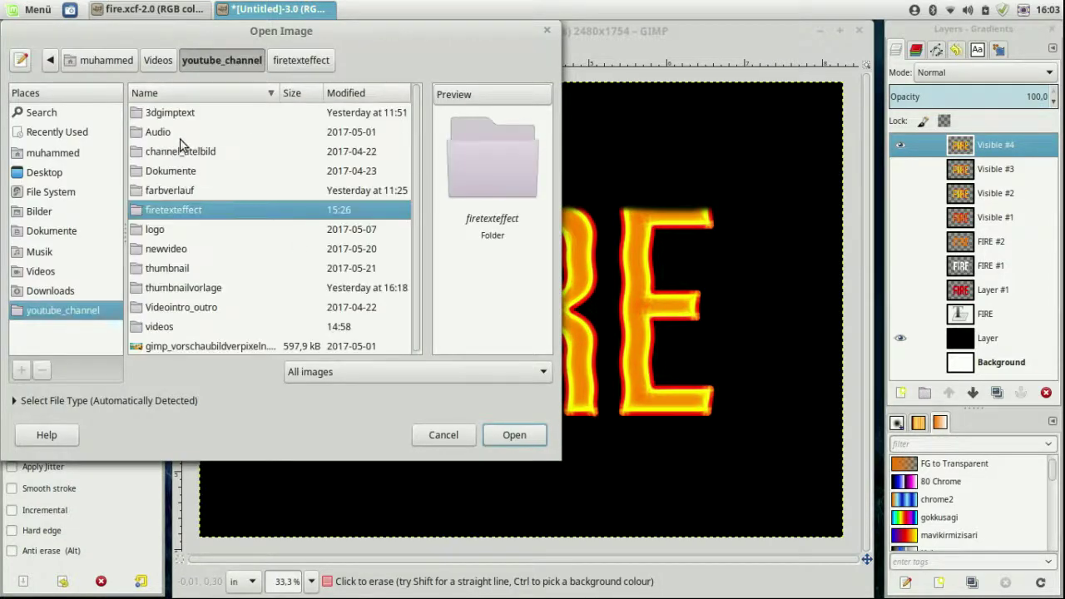
{"action": "double_click", "coordinate": [180, 214]}
{"action": "left_click", "coordinate": [232, 65]}
{"action": "double_click", "coordinate": [171, 326]}
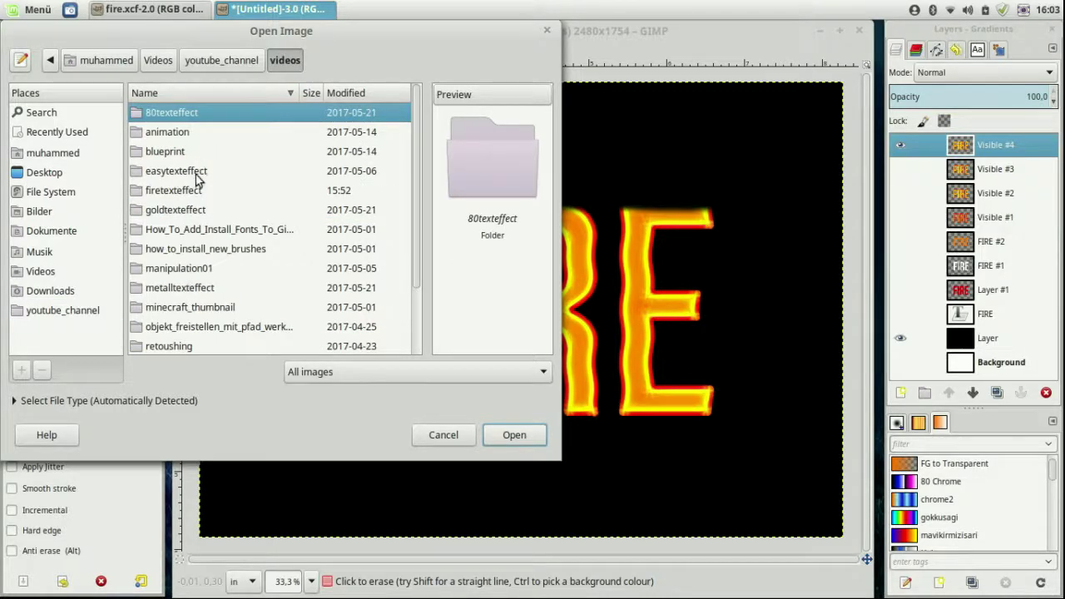
{"action": "double_click", "coordinate": [191, 193]}
{"action": "double_click", "coordinate": [188, 114]}
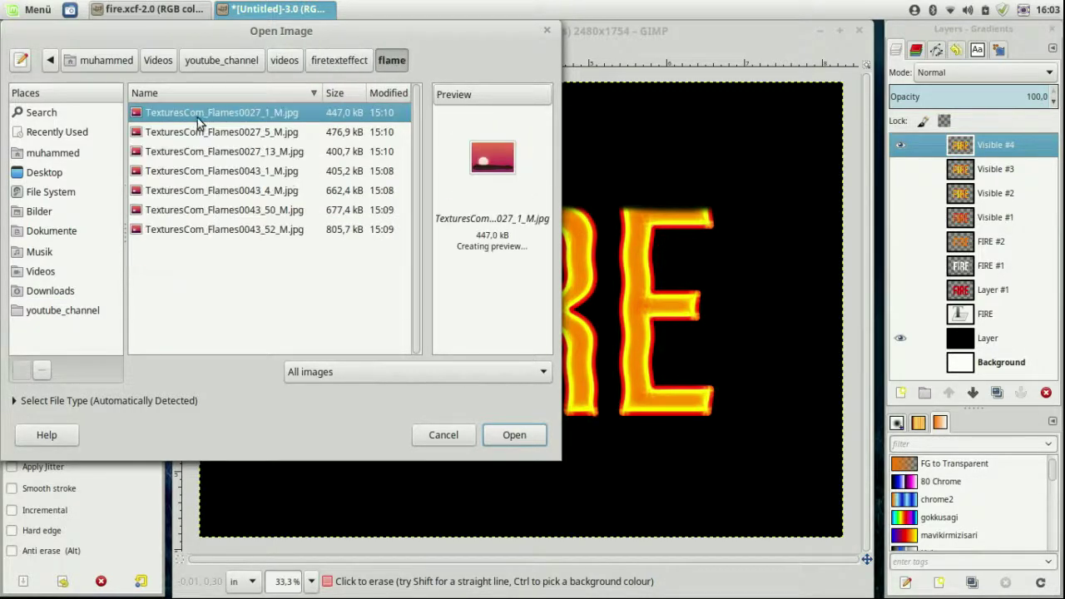
Select all seven TexturesCom_Flames JPGs and open them as separate images
{"action": "left_click", "coordinate": [220, 132], "text": "ctrl"}
{"action": "left_click", "coordinate": [215, 154], "text": "ctrl"}
{"action": "left_click", "coordinate": [213, 173], "text": "ctrl"}
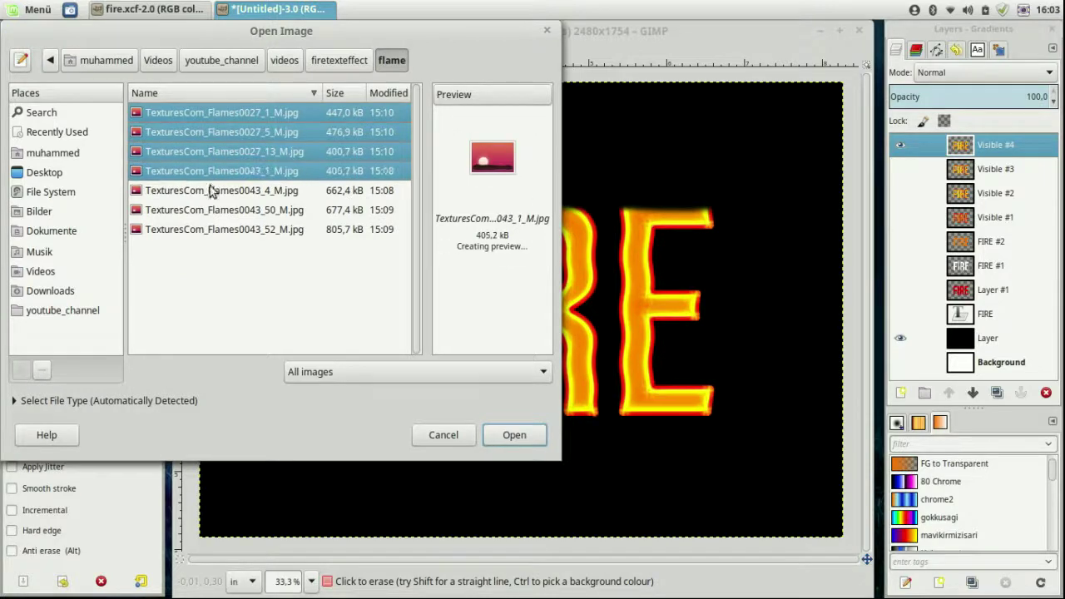
{"action": "left_click", "coordinate": [211, 190], "text": "ctrl"}
{"action": "left_click", "coordinate": [211, 211], "text": "ctrl"}
{"action": "left_click", "coordinate": [215, 229], "text": "ctrl"}
{"action": "left_click", "coordinate": [528, 441]}
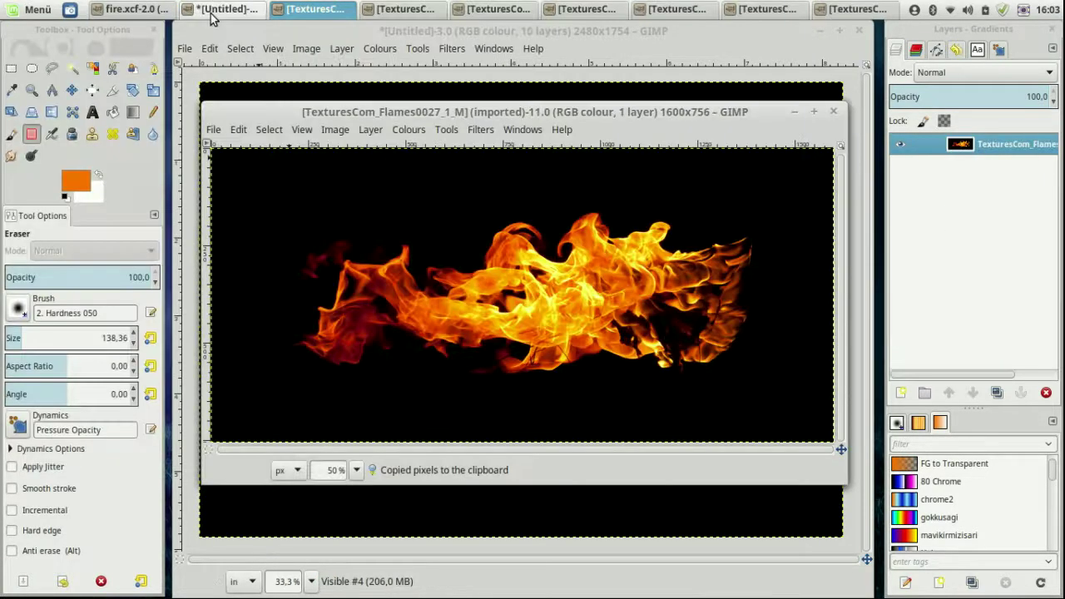
Paste the copied flame into the FIRE image as a Screen-mode layer over the word
{"action": "left_click", "coordinate": [212, 9]}
{"action": "left_click", "coordinate": [210, 48]}
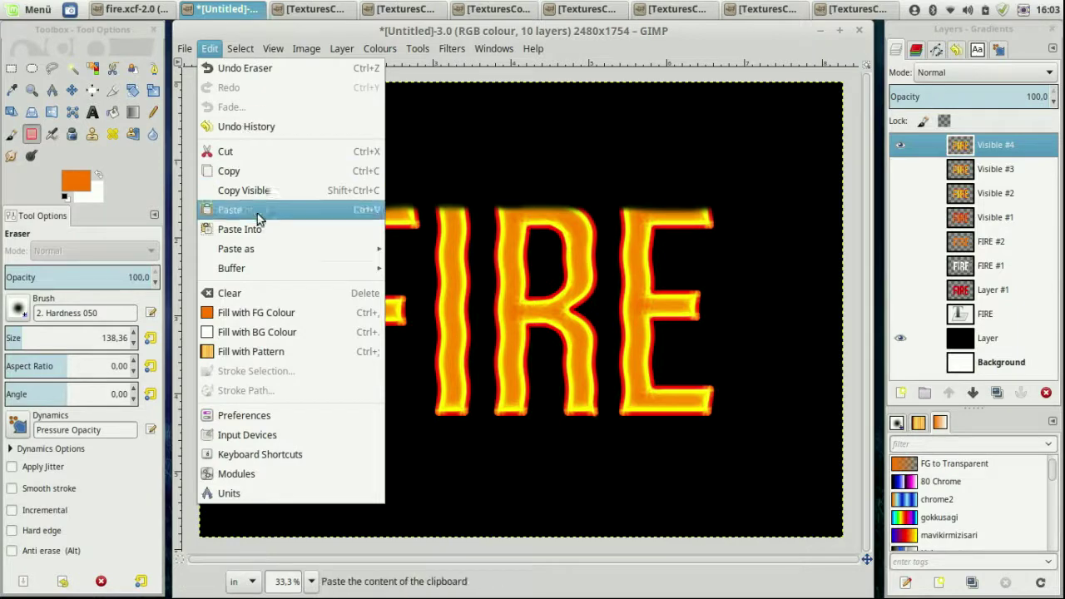
{"action": "mouse_move", "coordinate": [236, 249]}
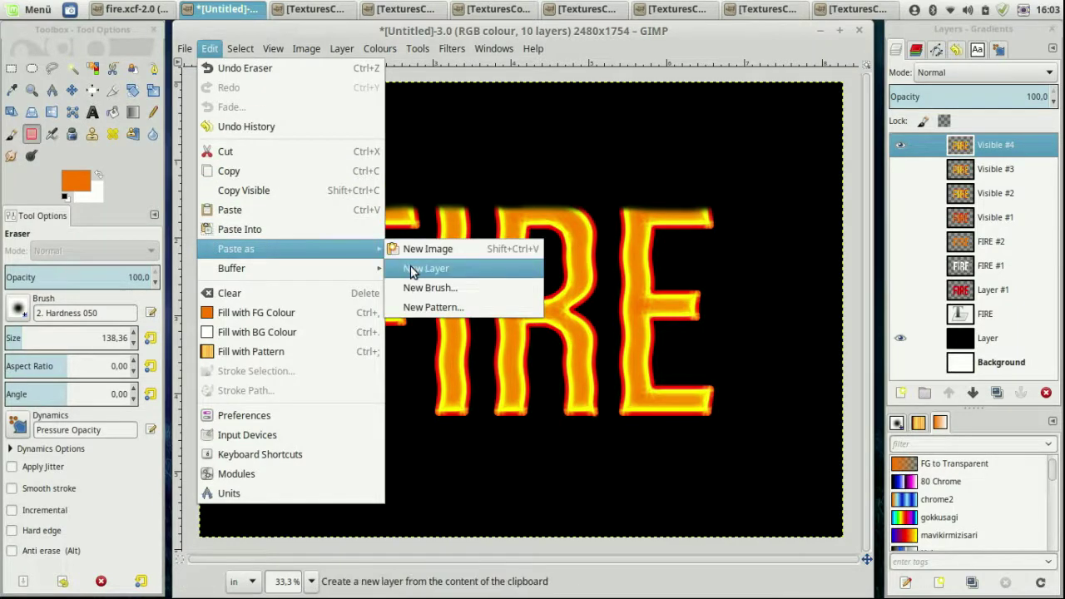
{"action": "left_click", "coordinate": [421, 268]}
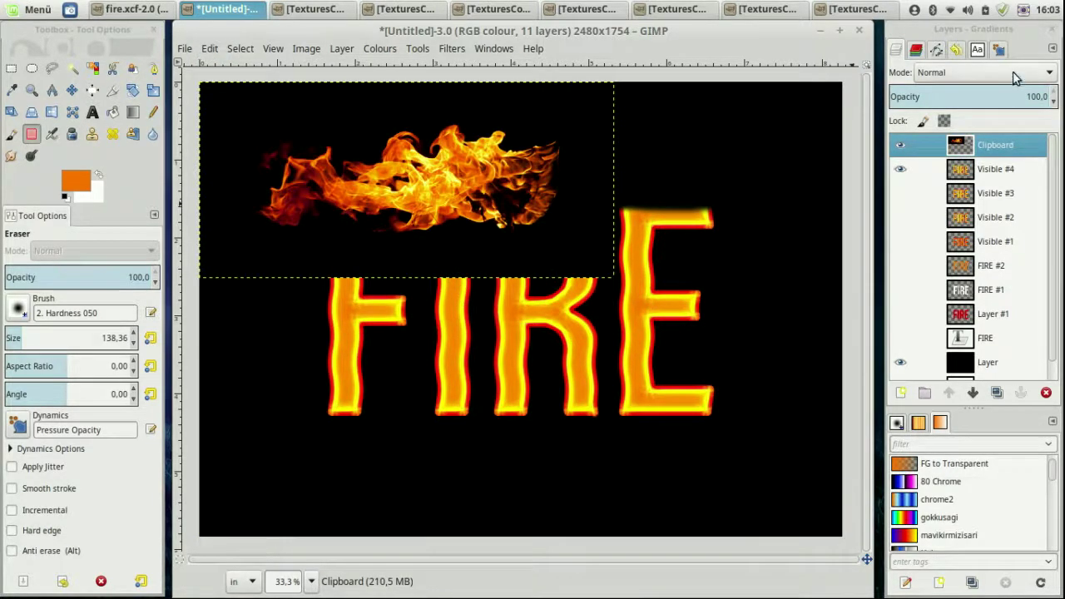
{"action": "left_click", "coordinate": [1015, 73]}
{"action": "left_click", "coordinate": [986, 143]}
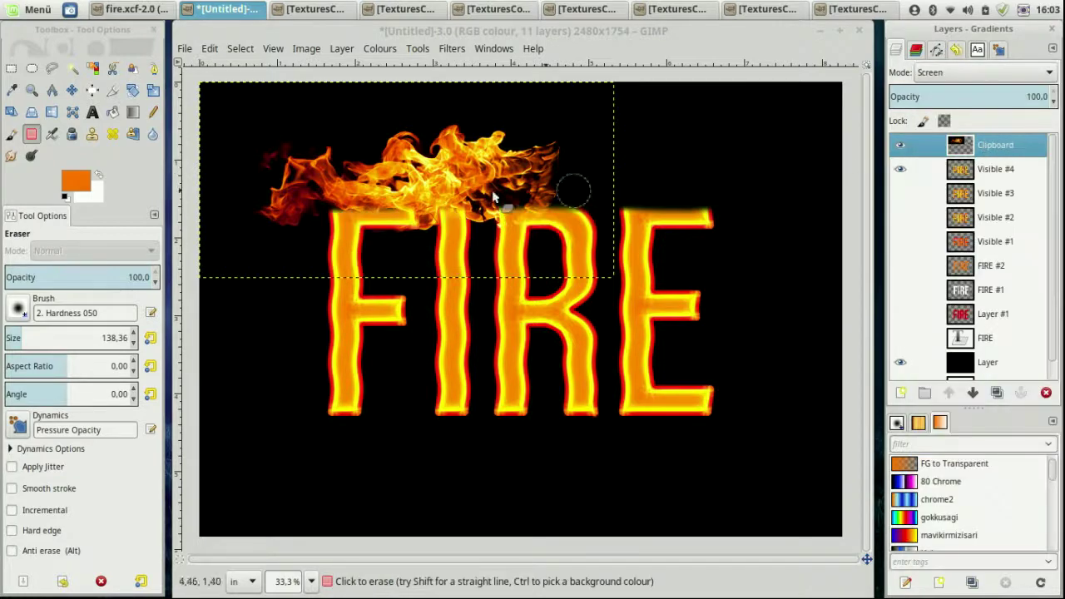
{"action": "left_click", "coordinate": [72, 90]}
{"action": "left_click_drag", "start_coordinate": [322, 172], "coordinate": [341, 262]}
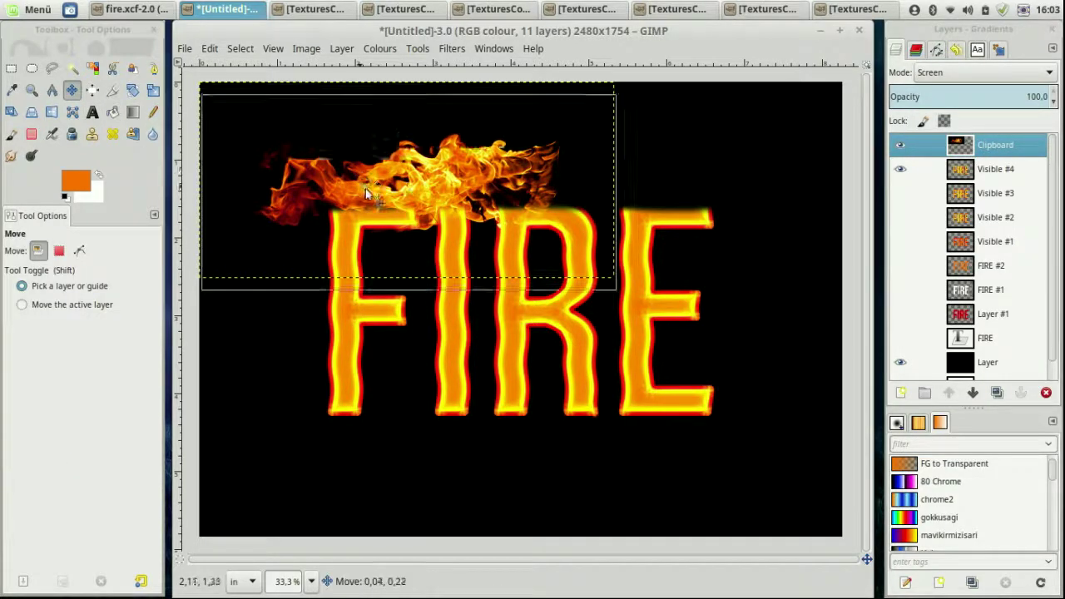
Rotate the flame layer about -80° so it stands roughly upright
{"action": "left_click", "coordinate": [133, 89]}
{"action": "left_click", "coordinate": [387, 270]}
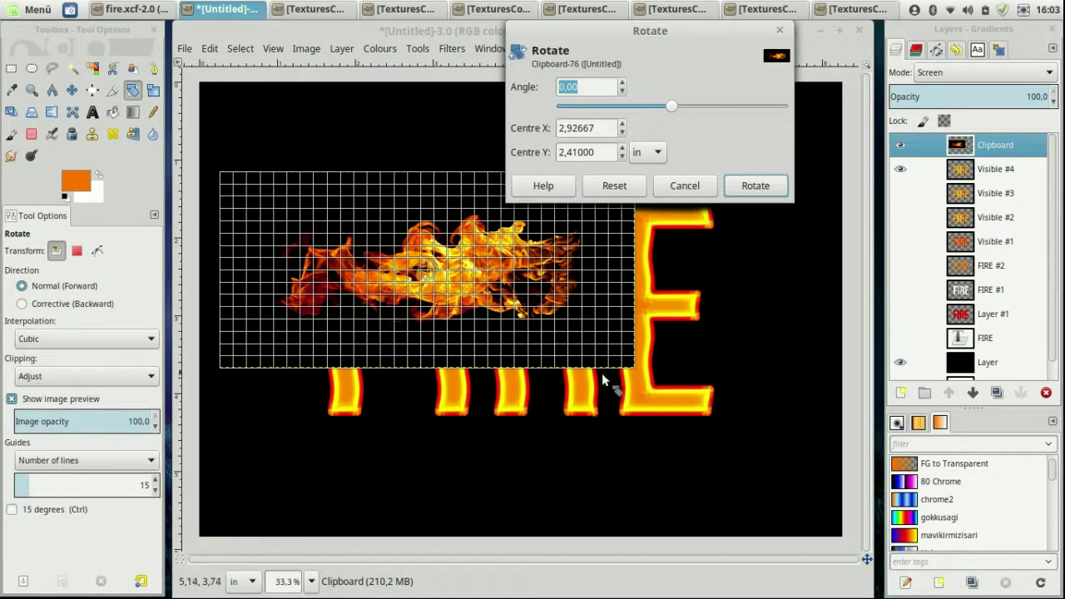
{"action": "mouse_move", "coordinate": [613, 362]}
{"action": "left_mouse_down"}
{"action": "mouse_move", "coordinate": [476, 212]}
{"action": "mouse_move", "coordinate": [462, 210]}
{"action": "left_mouse_up"}
{"action": "left_click", "coordinate": [736, 186]}
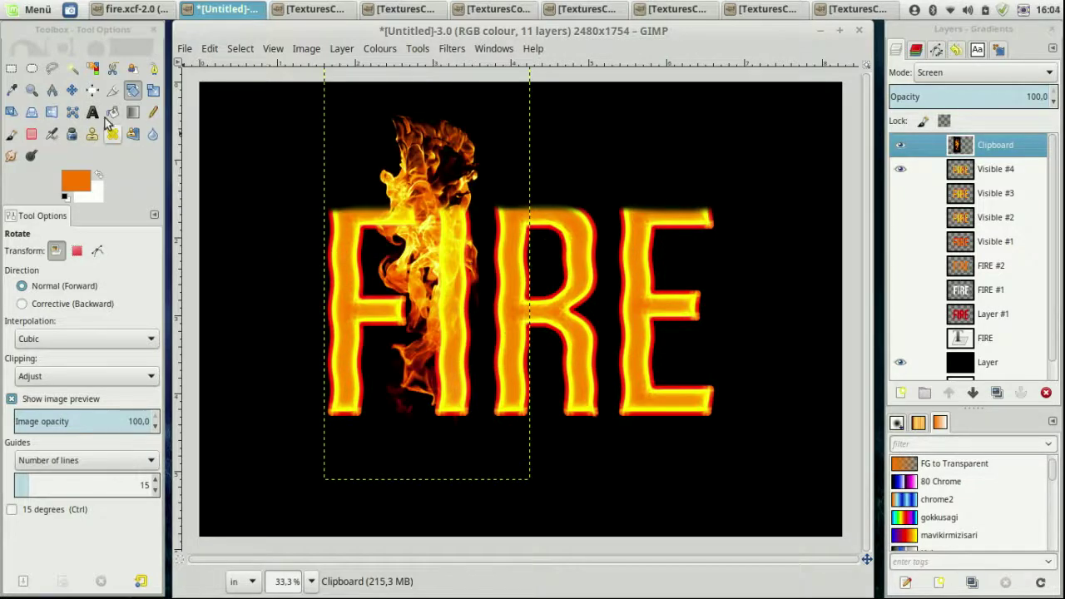
Move the upright flame onto the F, narrow it, and nudge it into place
{"action": "left_click", "coordinate": [72, 90]}
{"action": "left_click_drag", "start_coordinate": [416, 227], "coordinate": [332, 230]}
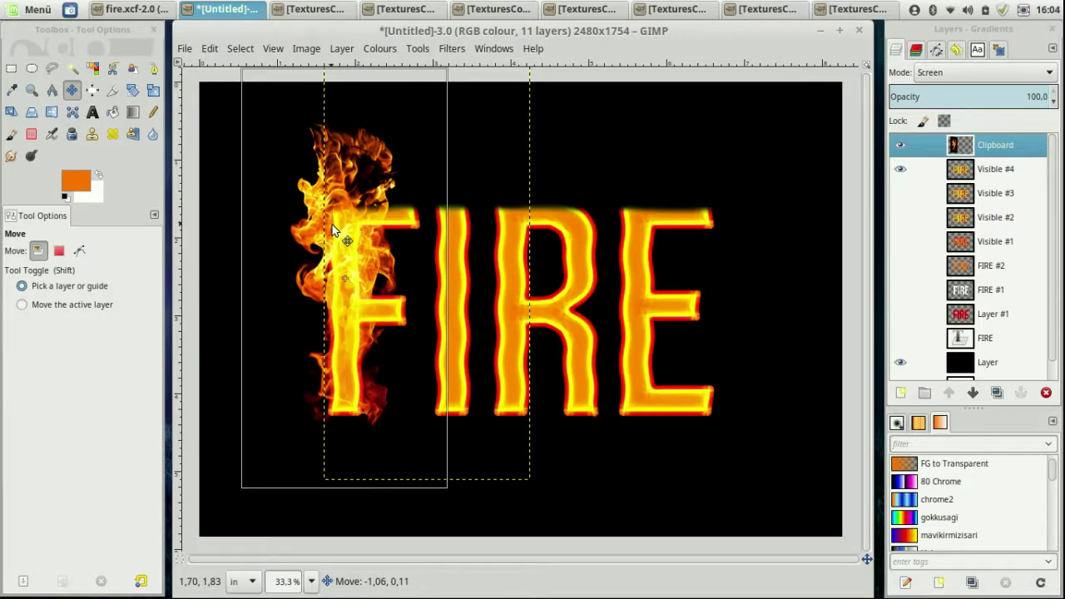
{"action": "left_click", "coordinate": [133, 90]}
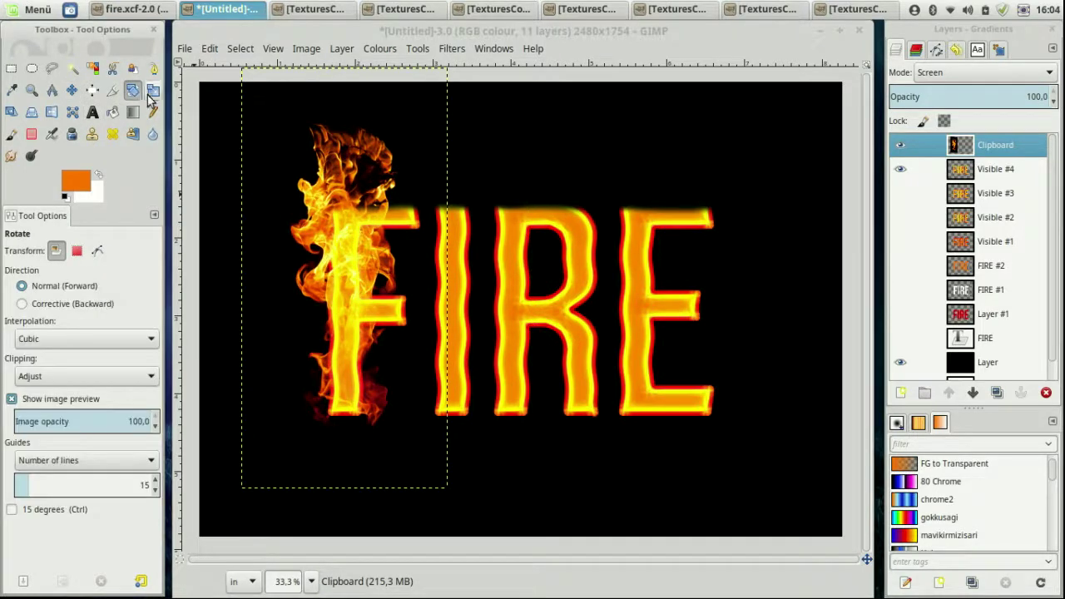
{"action": "left_click", "coordinate": [338, 218]}
{"action": "left_click_drag", "start_coordinate": [254, 278], "coordinate": [271, 277]}
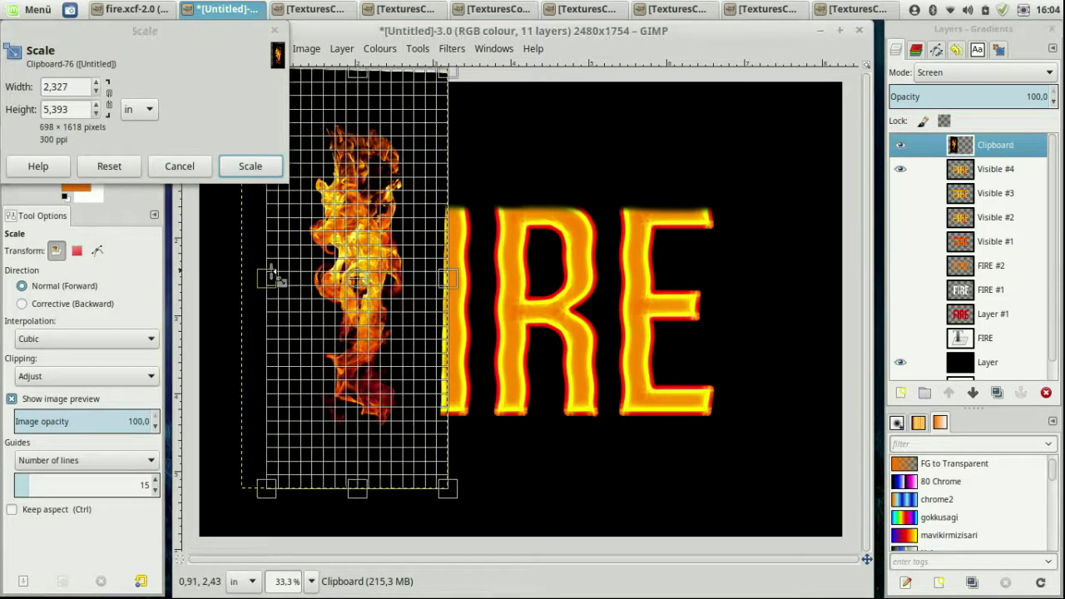
{"action": "left_click", "coordinate": [250, 165]}
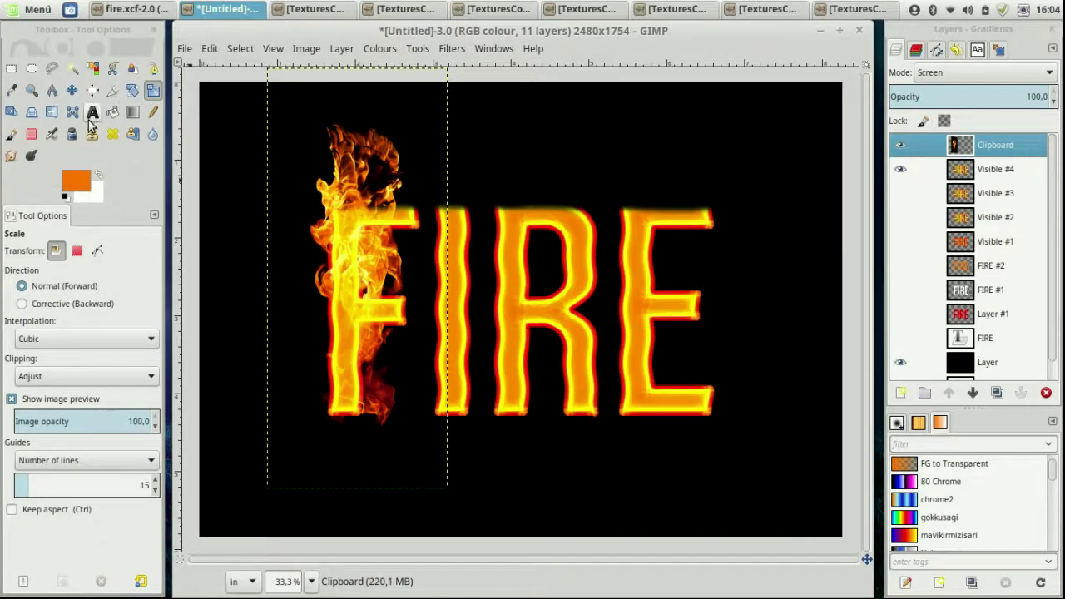
{"action": "left_click", "coordinate": [92, 90]}
{"action": "left_click_drag", "start_coordinate": [342, 219], "coordinate": [328, 213]}
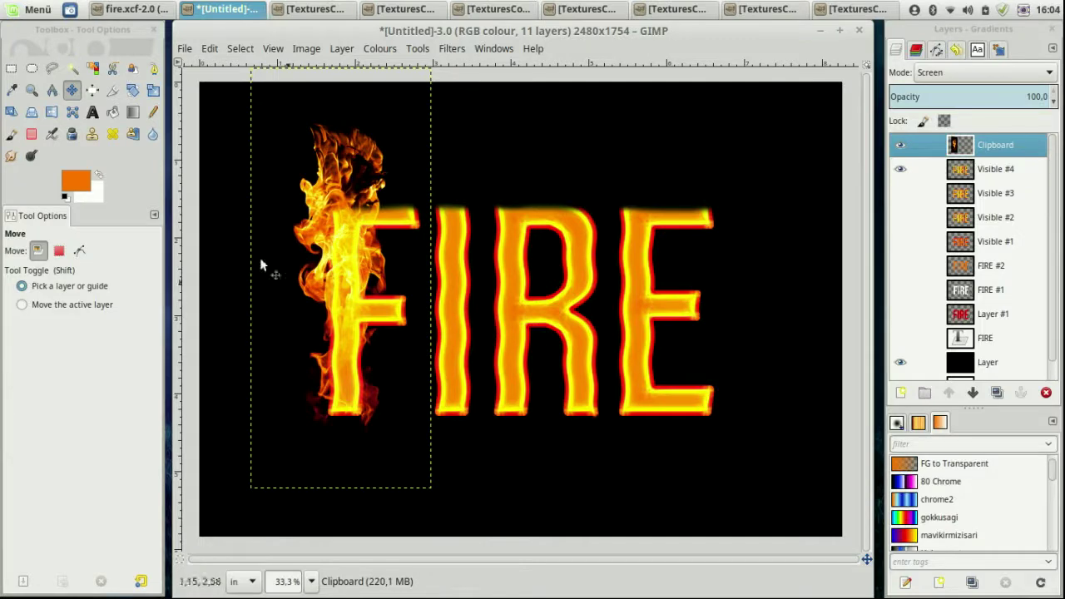
Zoom in and erase the red flame wisps on both sides of the F's flame with the Eraser
{"action": "left_click", "coordinate": [32, 135]}
{"action": "scroll", "coordinate": [397, 453], "scroll_direction": "up", "scroll_amount": 3, "text": "ctrl"}
{"action": "scroll", "coordinate": [395, 449], "scroll_direction": "up", "scroll_amount": 1, "text": "ctrl"}
{"action": "scroll", "coordinate": [396, 438], "scroll_direction": "up", "scroll_amount": 1, "text": "ctrl"}
{"action": "mouse_move", "coordinate": [512, 379]}
{"action": "left_mouse_down"}
{"action": "mouse_move", "coordinate": [489, 378]}
{"action": "mouse_move", "coordinate": [482, 343]}
{"action": "mouse_move", "coordinate": [562, 202]}
{"action": "mouse_move", "coordinate": [487, 356]}
{"action": "left_mouse_up"}
{"action": "scroll", "coordinate": [480, 409], "scroll_direction": "left", "scroll_amount": 5}
{"action": "mouse_move", "coordinate": [383, 341]}
{"action": "left_mouse_down"}
{"action": "mouse_move", "coordinate": [391, 328]}
{"action": "mouse_move", "coordinate": [271, 197]}
{"action": "mouse_move", "coordinate": [357, 280]}
{"action": "left_mouse_up"}
{"action": "mouse_move", "coordinate": [756, 269]}
{"action": "left_mouse_down"}
{"action": "mouse_move", "coordinate": [773, 178]}
{"action": "mouse_move", "coordinate": [761, 174]}
{"action": "mouse_move", "coordinate": [749, 112]}
{"action": "mouse_move", "coordinate": [752, 160]}
{"action": "left_mouse_up"}
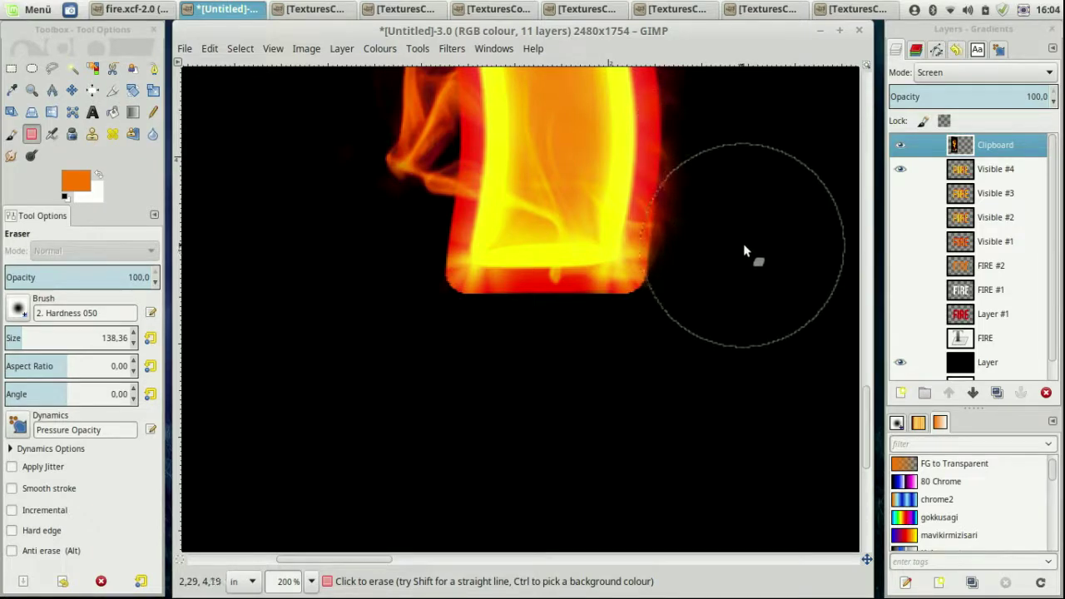
{"action": "scroll", "coordinate": [752, 269], "scroll_direction": "down", "scroll_amount": 4}
{"action": "scroll", "coordinate": [753, 273], "scroll_direction": "down", "scroll_amount": 1}
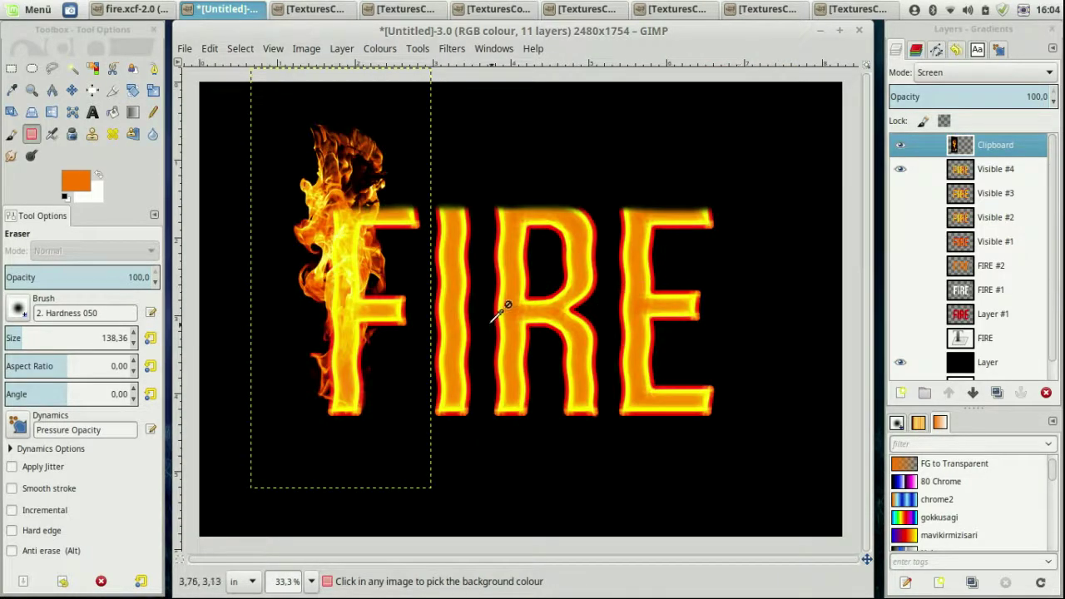
{"action": "scroll", "coordinate": [503, 309], "scroll_direction": "up", "scroll_amount": 1}
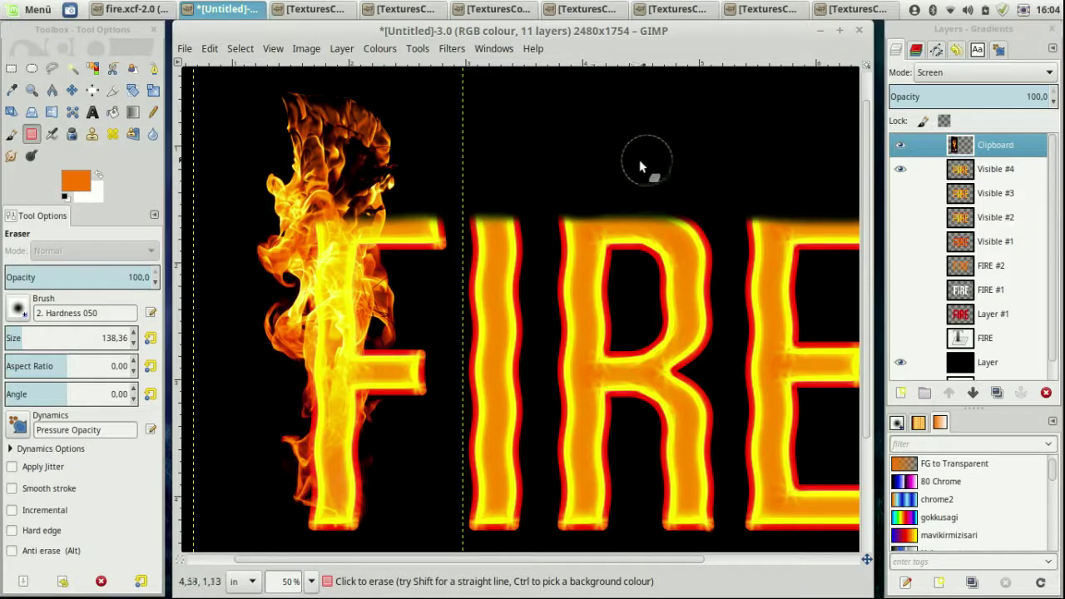
Copy TexturesCom_Flames0027_5_M and paste it into FIRE as a new layer over the letters
{"action": "left_click", "coordinate": [310, 9]}
{"action": "left_click", "coordinate": [387, 15]}
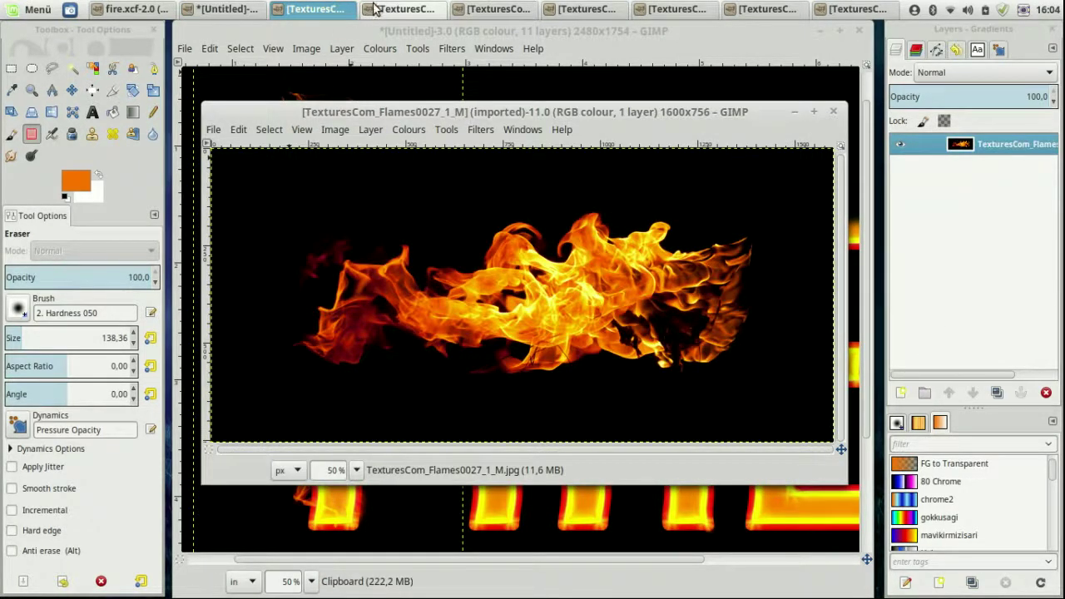
{"action": "left_click", "coordinate": [238, 141]}
{"action": "left_click", "coordinate": [261, 263]}
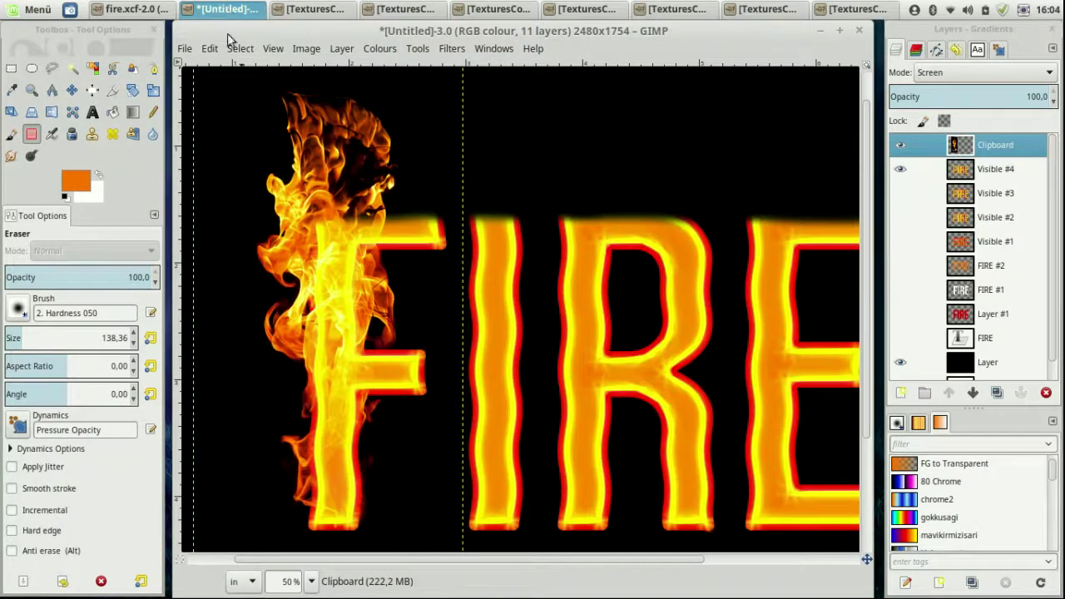
{"action": "left_click", "coordinate": [213, 48]}
{"action": "mouse_move", "coordinate": [236, 249]}
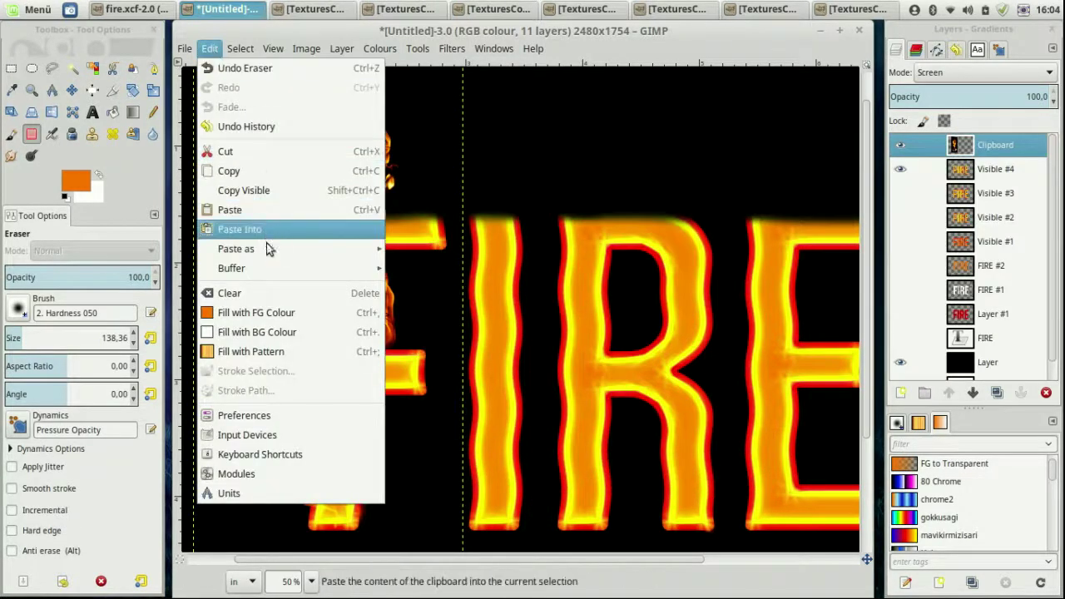
{"action": "left_click", "coordinate": [413, 267]}
{"action": "key", "text": "minus"}
{"action": "key", "text": "minus"}
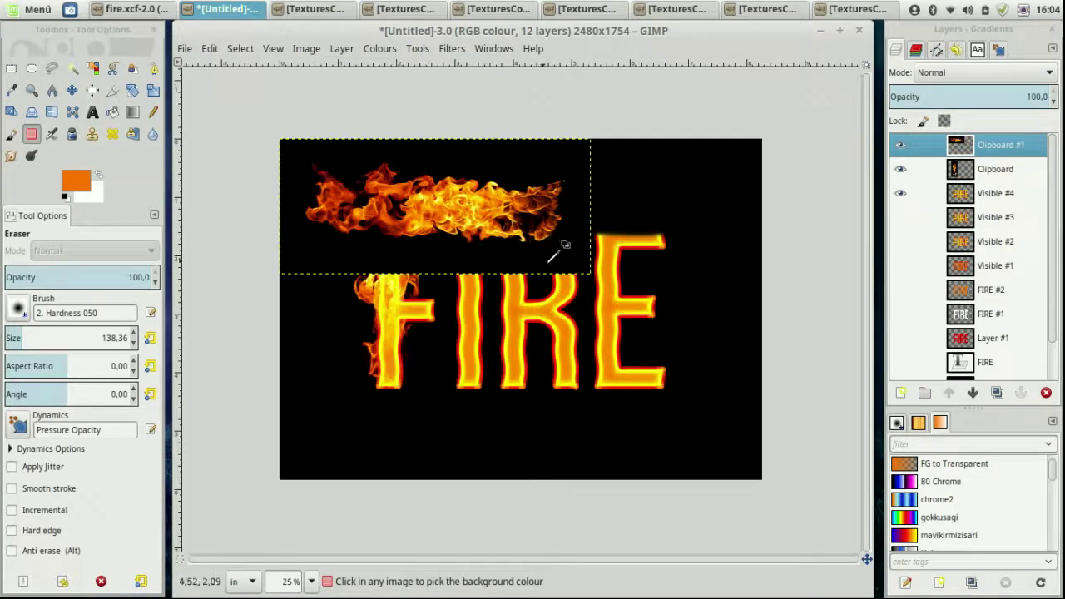
{"action": "scroll", "coordinate": [980, 73], "scroll_direction": "down", "scroll_amount": 1}
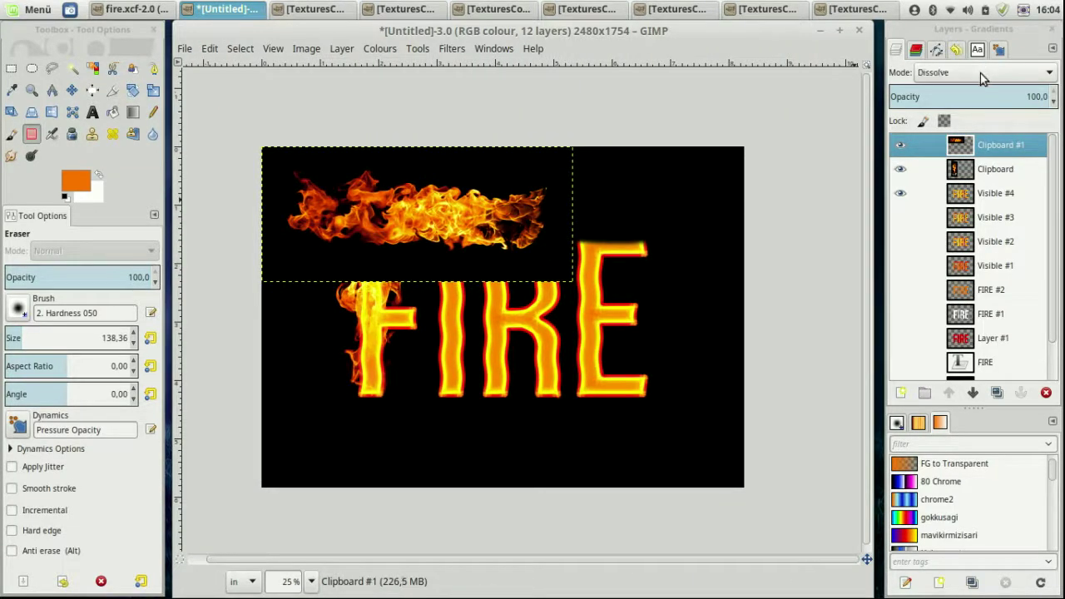
{"action": "scroll", "coordinate": [981, 73], "scroll_direction": "down", "scroll_amount": 1}
{"action": "scroll", "coordinate": [980, 73], "scroll_direction": "down", "scroll_amount": 1}
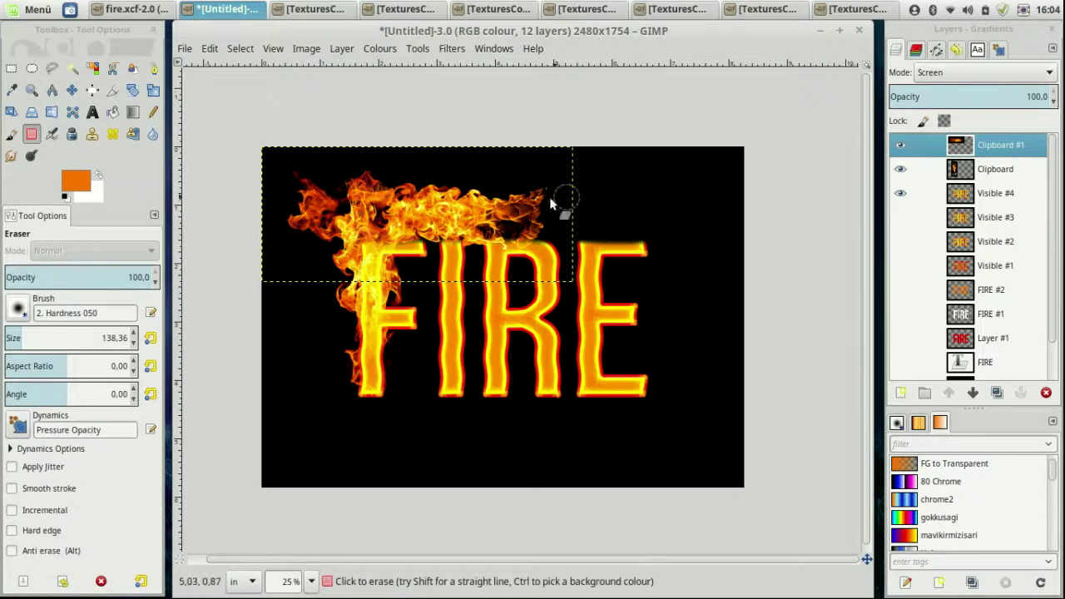
{"action": "key", "text": "m"}
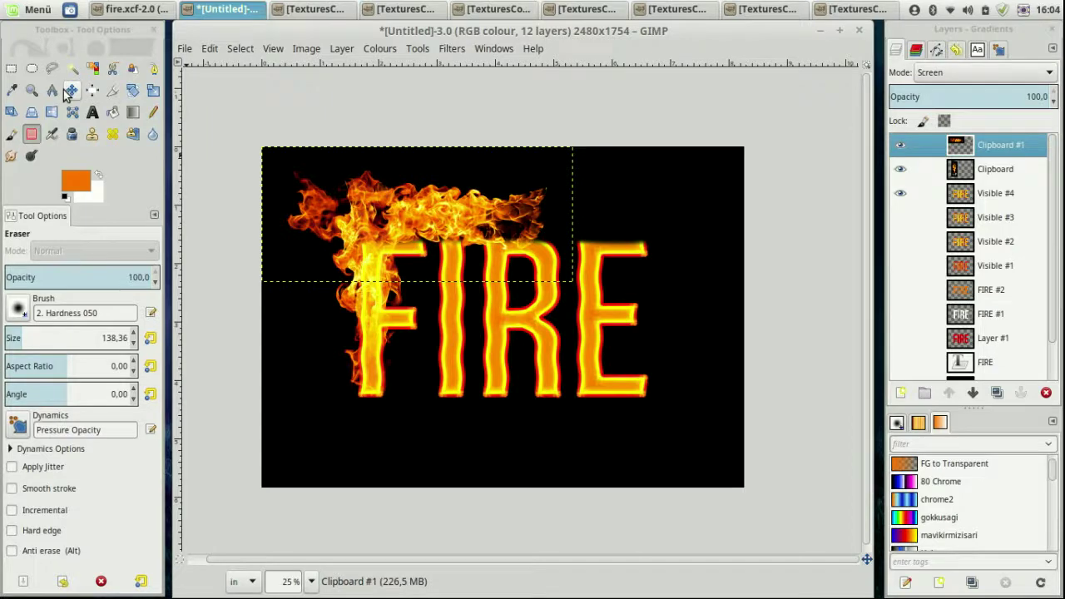
{"action": "mouse_move", "coordinate": [482, 226]}
{"action": "left_mouse_down"}
{"action": "mouse_move", "coordinate": [556, 291]}
{"action": "mouse_move", "coordinate": [566, 317]}
{"action": "left_mouse_up"}
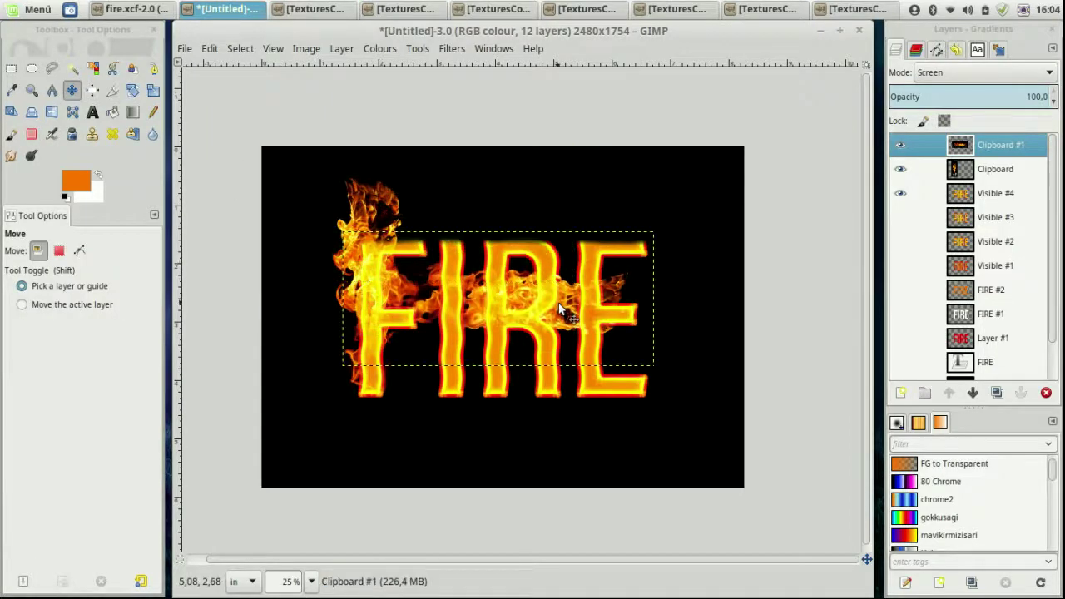
Rotate the new flame layer to exactly -90° so it stands upright
{"action": "left_click", "coordinate": [133, 90]}
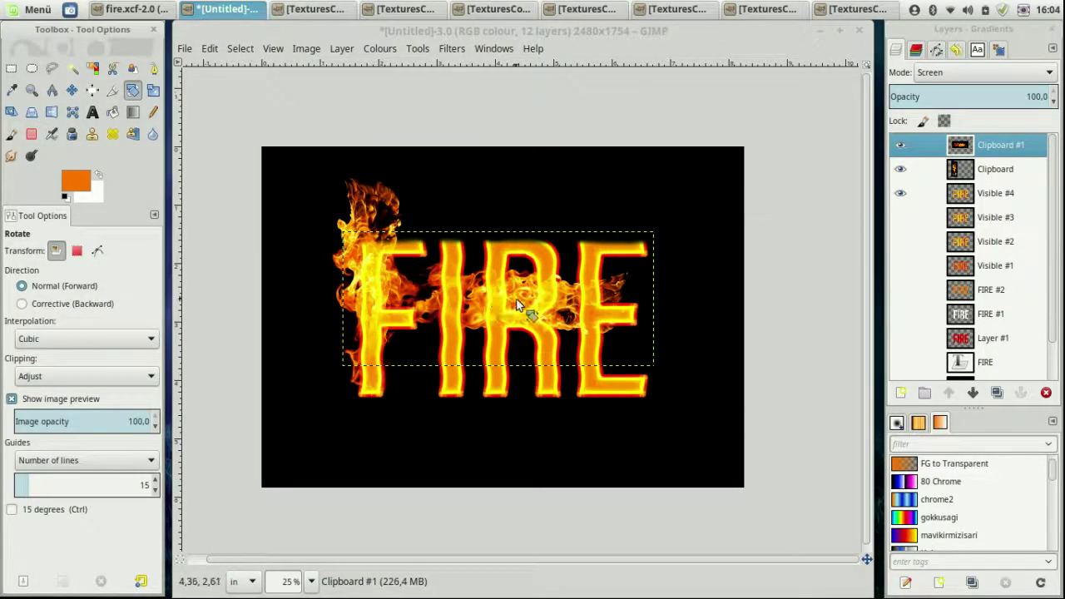
{"action": "left_click", "coordinate": [514, 307]}
{"action": "mouse_move", "coordinate": [623, 317]}
{"action": "left_mouse_down"}
{"action": "mouse_move", "coordinate": [545, 217]}
{"action": "mouse_move", "coordinate": [520, 218]}
{"action": "left_mouse_up"}
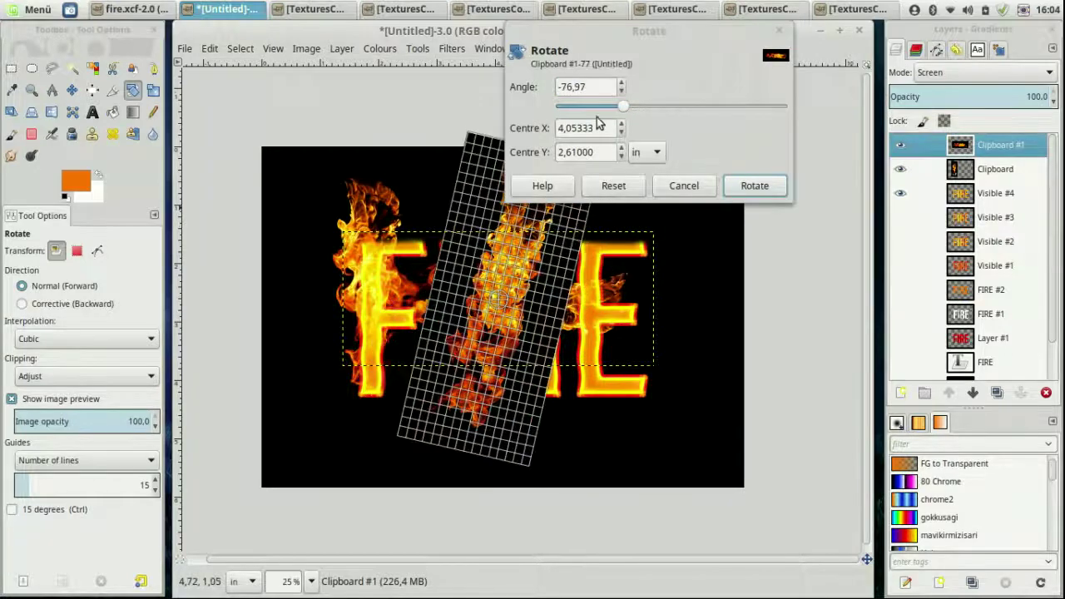
{"action": "triple_click", "coordinate": [600, 86]}
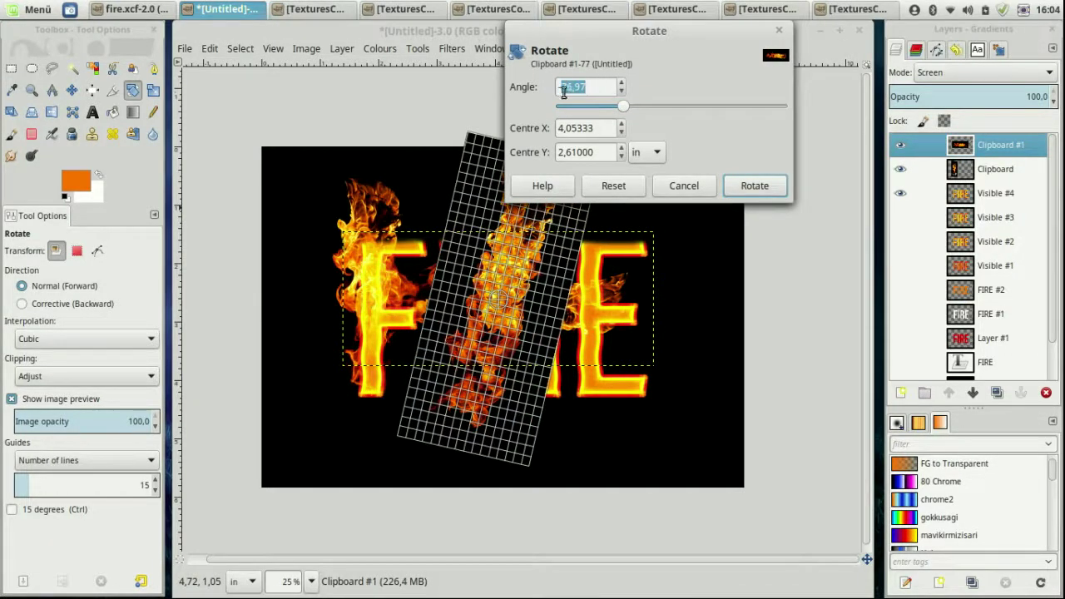
{"action": "type", "text": "-90"}
{"action": "key", "text": "Return"}
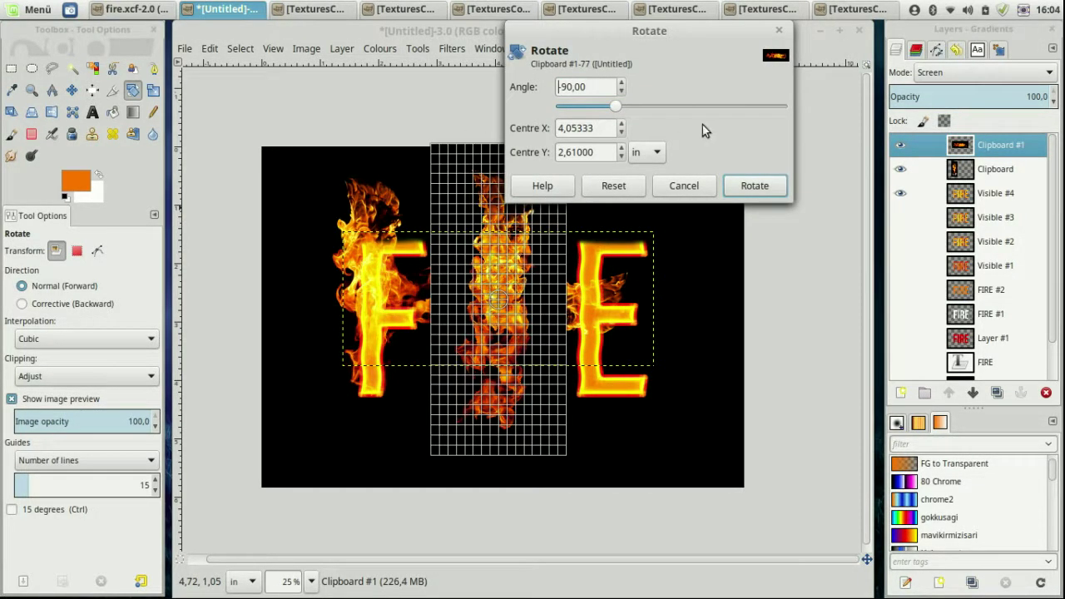
{"action": "left_click", "coordinate": [755, 186]}
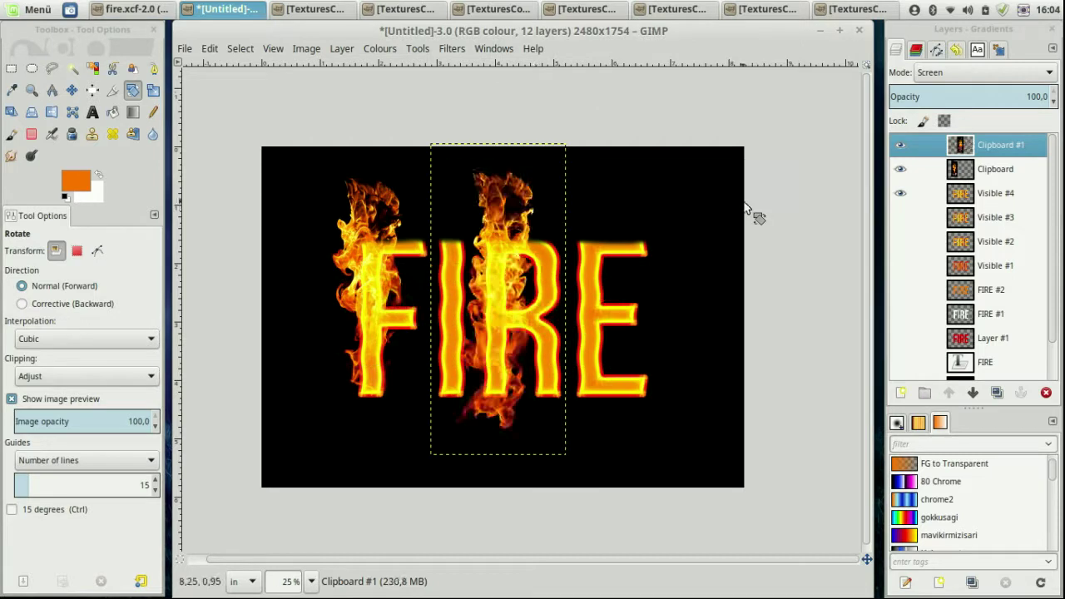
Move the upright flame down onto the I and mirror it horizontally
{"action": "left_click", "coordinate": [71, 91]}
{"action": "left_click_drag", "start_coordinate": [495, 291], "coordinate": [448, 279]}
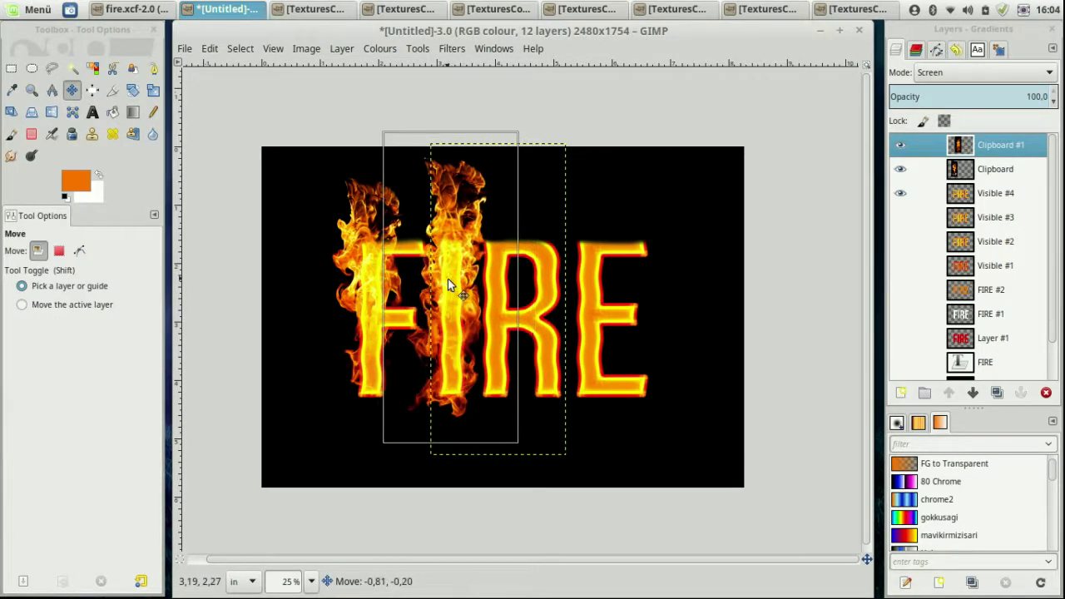
{"action": "left_click_drag", "start_coordinate": [448, 279], "coordinate": [449, 301]}
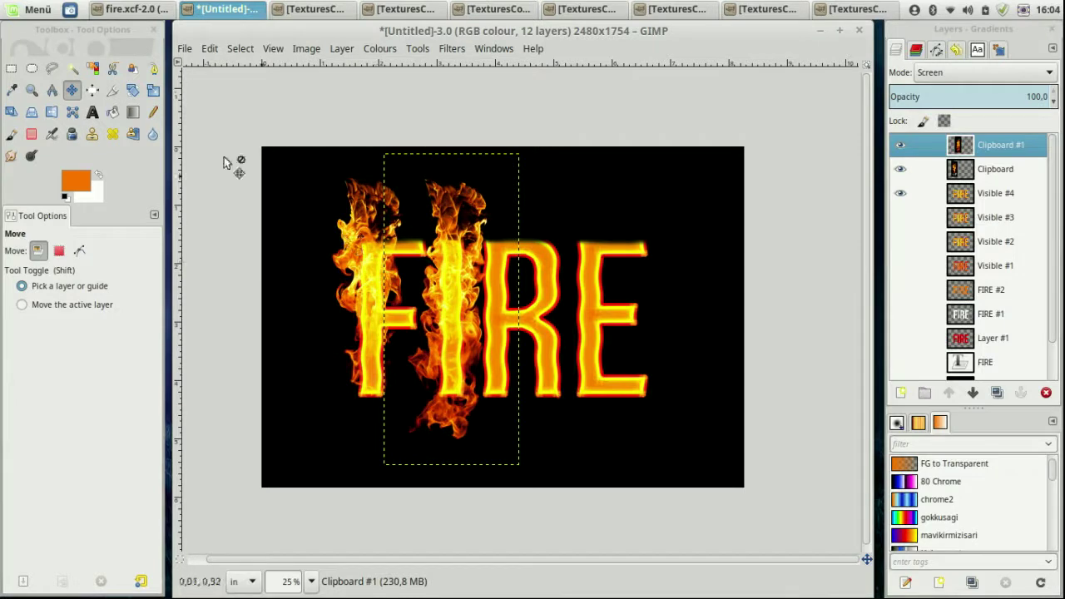
{"action": "left_click", "coordinate": [51, 115]}
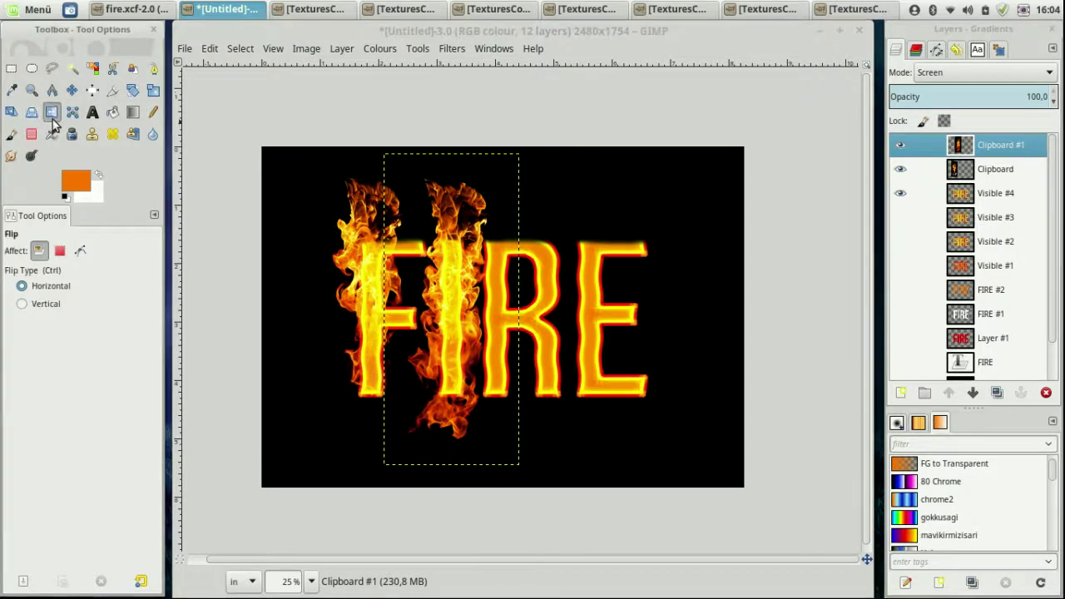
{"action": "left_click", "coordinate": [454, 271]}
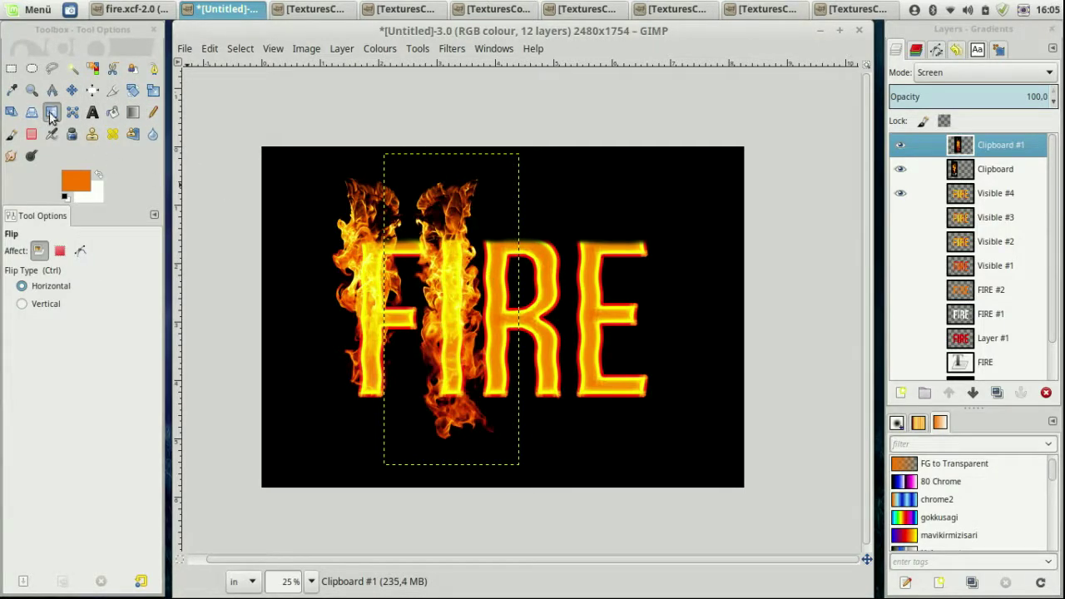
Narrow the I's flame and nudge it up and right into place
{"action": "left_click", "coordinate": [153, 90]}
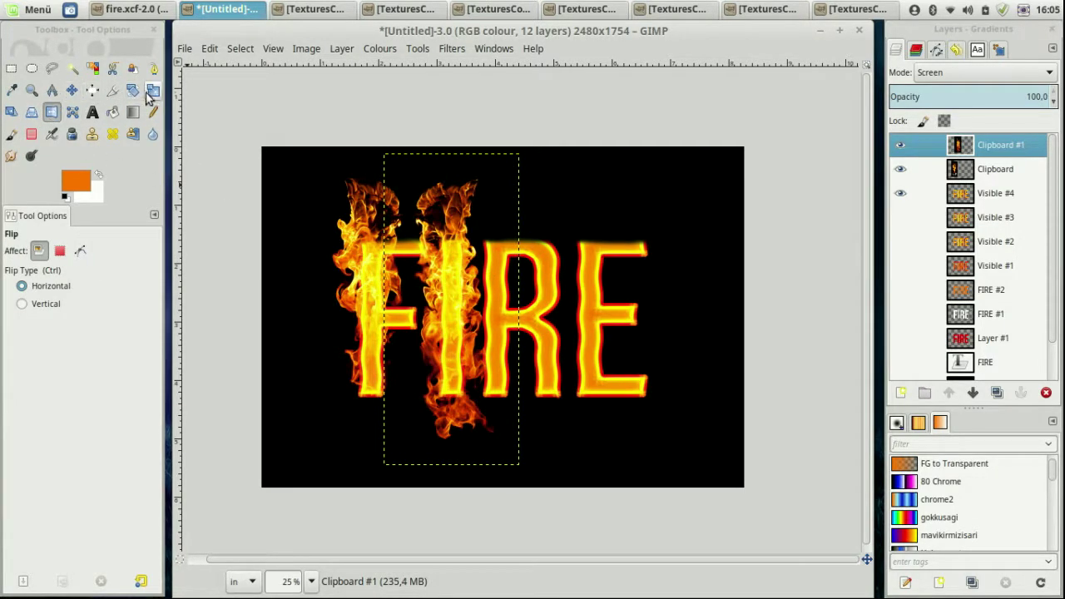
{"action": "left_click", "coordinate": [436, 296]}
{"action": "left_click_drag", "start_coordinate": [515, 312], "coordinate": [497, 313]}
{"action": "left_click", "coordinate": [250, 165]}
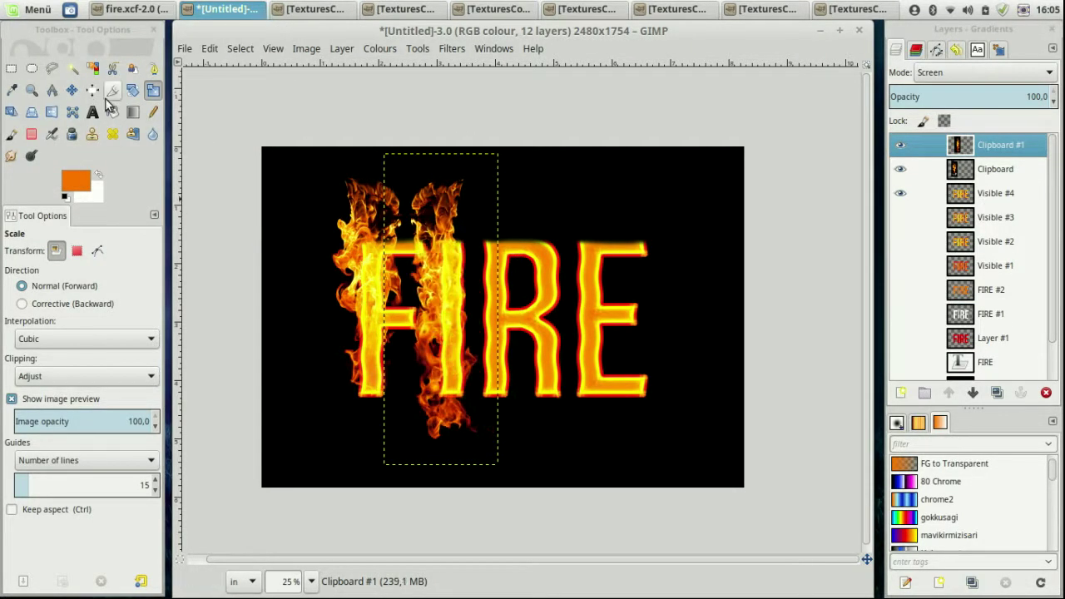
{"action": "left_click", "coordinate": [72, 90]}
{"action": "mouse_move", "coordinate": [430, 289]}
{"action": "left_mouse_down"}
{"action": "mouse_move", "coordinate": [442, 281]}
{"action": "mouse_move", "coordinate": [448, 306]}
{"action": "left_mouse_up"}
{"action": "left_click_drag", "start_coordinate": [445, 275], "coordinate": [445, 272]}
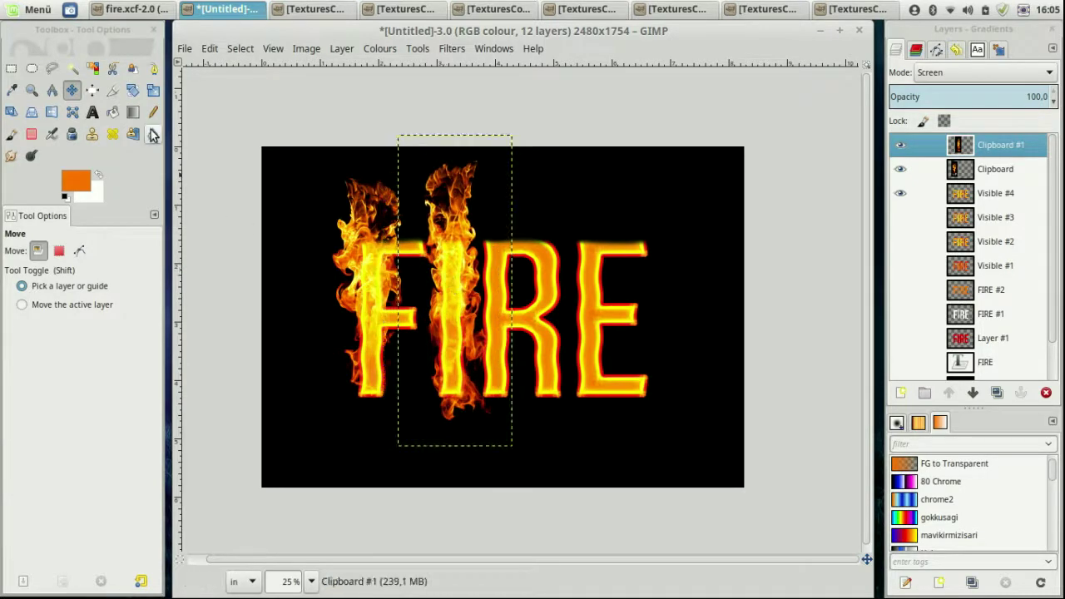
Make the I's flame layer narrower and shift it slightly right
{"action": "key", "text": "shift+s"}
{"action": "left_click", "coordinate": [509, 294]}
{"action": "left_click_drag", "start_coordinate": [510, 293], "coordinate": [470, 303]}
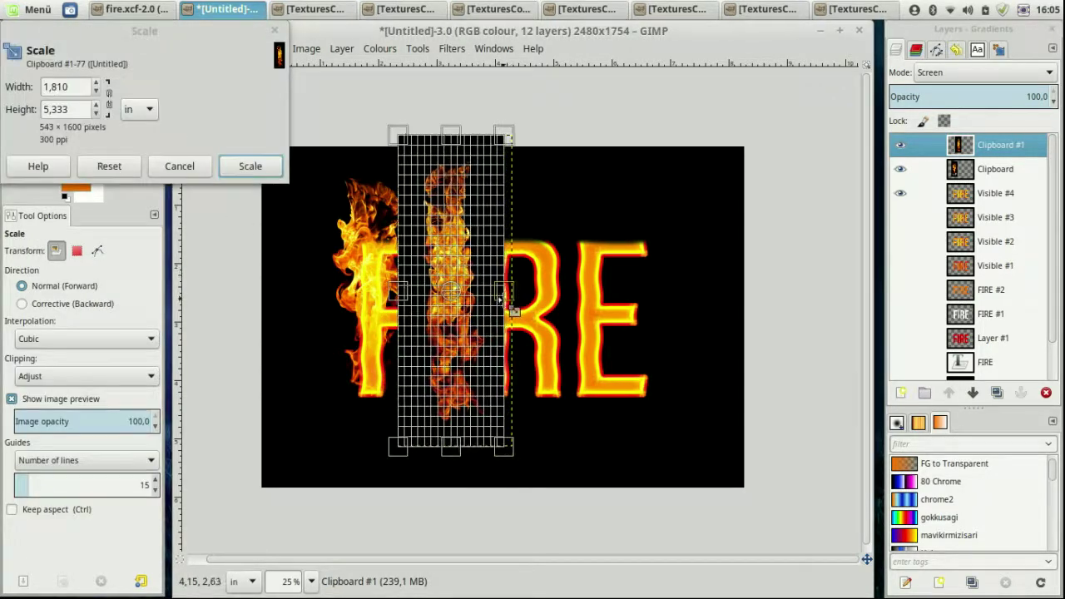
{"action": "left_click", "coordinate": [242, 171]}
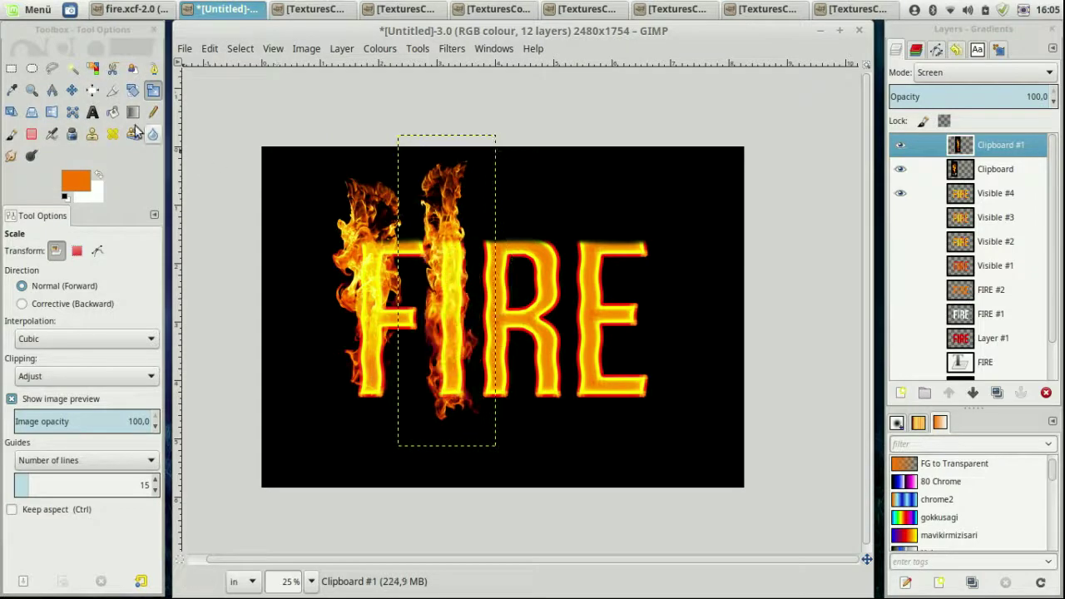
{"action": "left_click", "coordinate": [71, 92]}
{"action": "left_click_drag", "start_coordinate": [451, 287], "coordinate": [458, 288]}
{"action": "scroll", "coordinate": [450, 347], "scroll_direction": "up", "scroll_amount": 2}
{"action": "scroll", "coordinate": [462, 382], "scroll_direction": "up", "scroll_amount": 1}
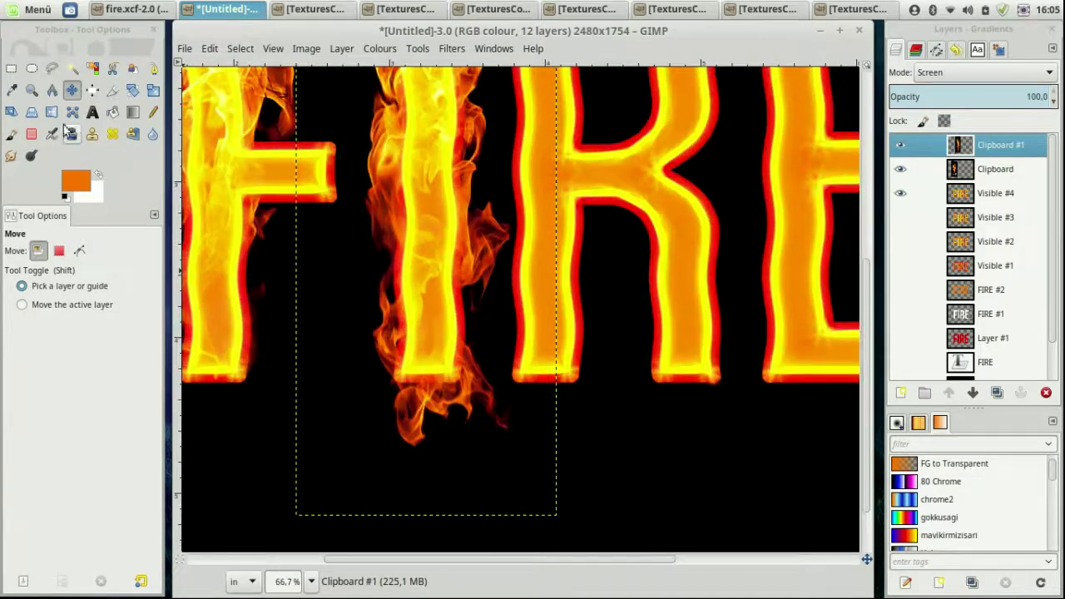
Erase the flame tips hanging below the I
{"action": "left_click", "coordinate": [32, 134]}
{"action": "left_click", "coordinate": [410, 435]}
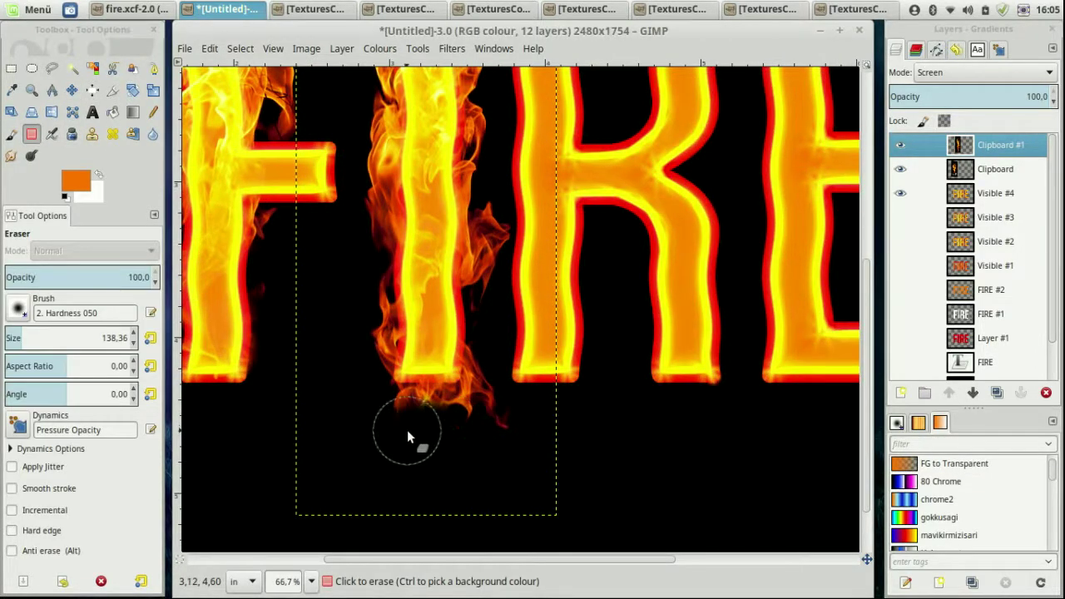
{"action": "mouse_move", "coordinate": [415, 420]}
{"action": "left_mouse_down"}
{"action": "mouse_move", "coordinate": [421, 405]}
{"action": "mouse_move", "coordinate": [483, 428]}
{"action": "mouse_move", "coordinate": [490, 391]}
{"action": "mouse_move", "coordinate": [514, 419]}
{"action": "mouse_move", "coordinate": [505, 395]}
{"action": "left_mouse_up"}
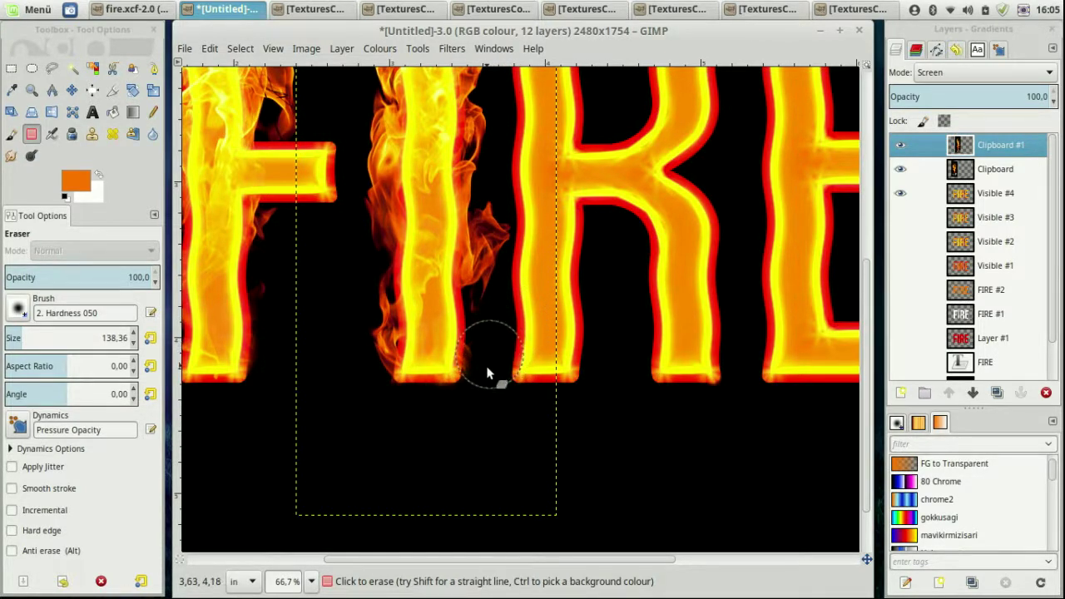
{"action": "scroll", "coordinate": [487, 379], "scroll_direction": "down", "scroll_amount": 2, "text": "ctrl"}
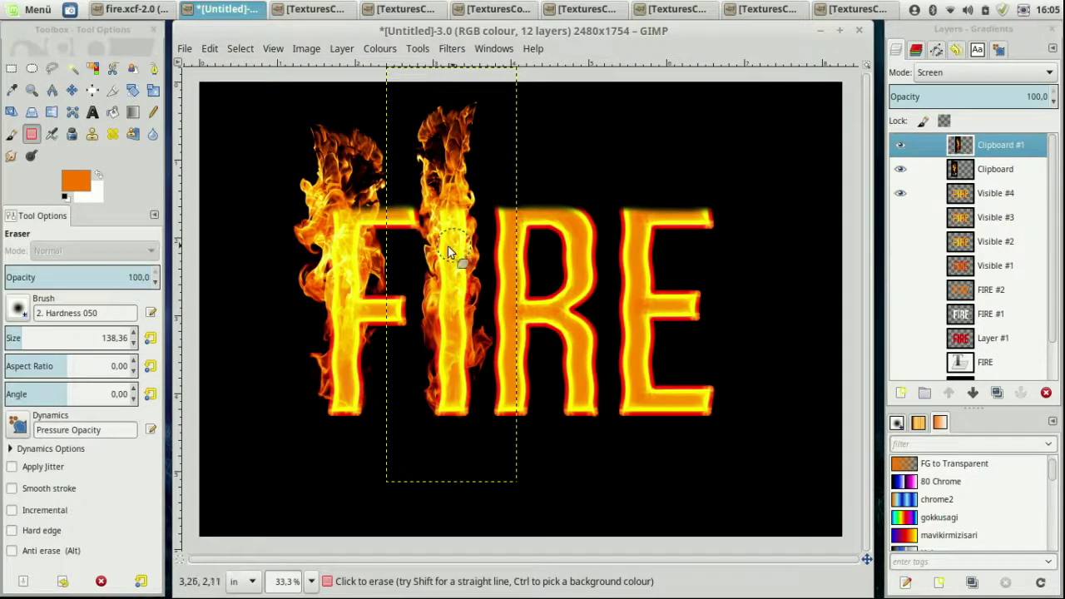
Shorten the I's flame layer from the top to 476×1513 pixels
{"action": "left_click", "coordinate": [153, 91]}
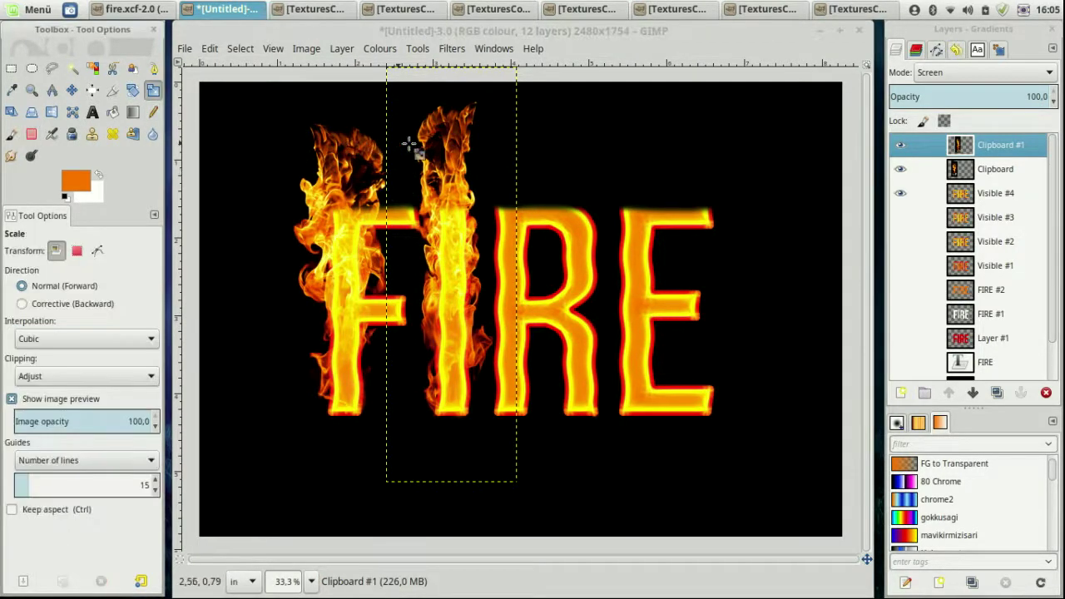
{"action": "left_click", "coordinate": [472, 148]}
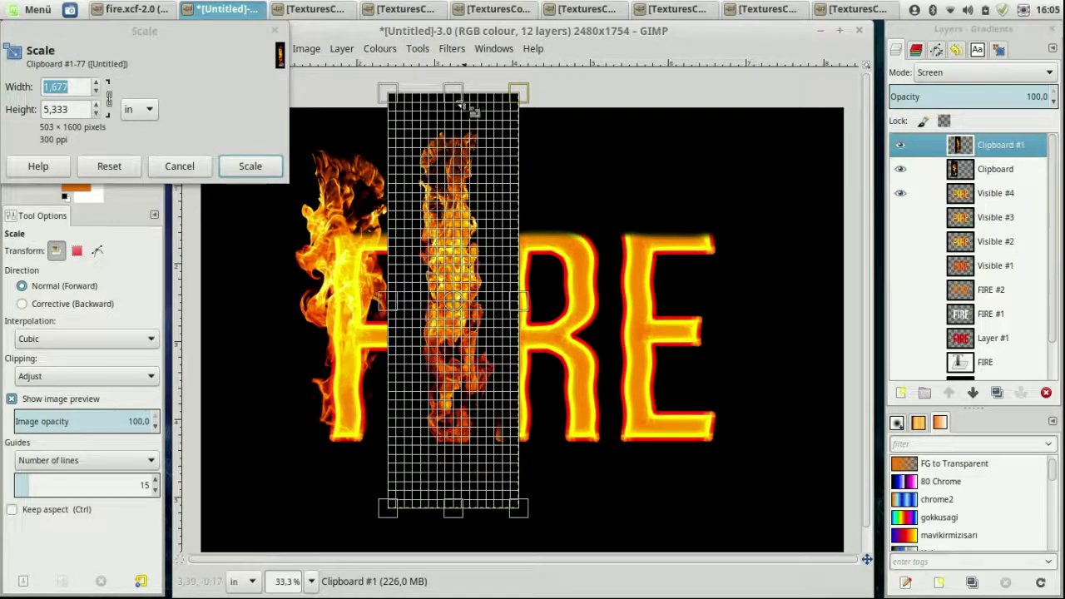
{"action": "left_click_drag", "start_coordinate": [471, 107], "coordinate": [460, 120]}
{"action": "left_click", "coordinate": [274, 168]}
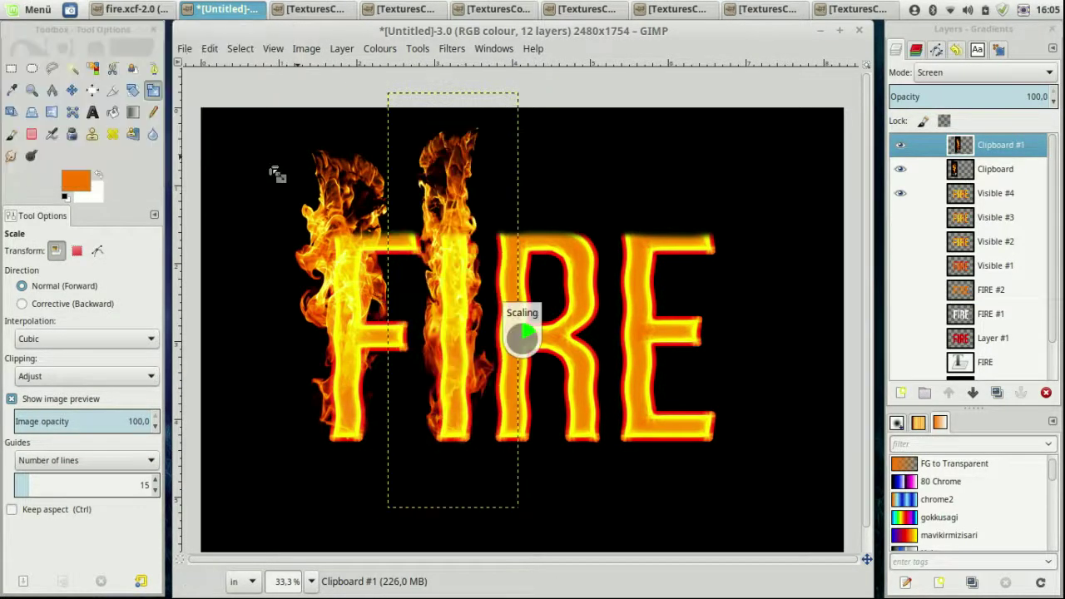
{"action": "left_click", "coordinate": [466, 353]}
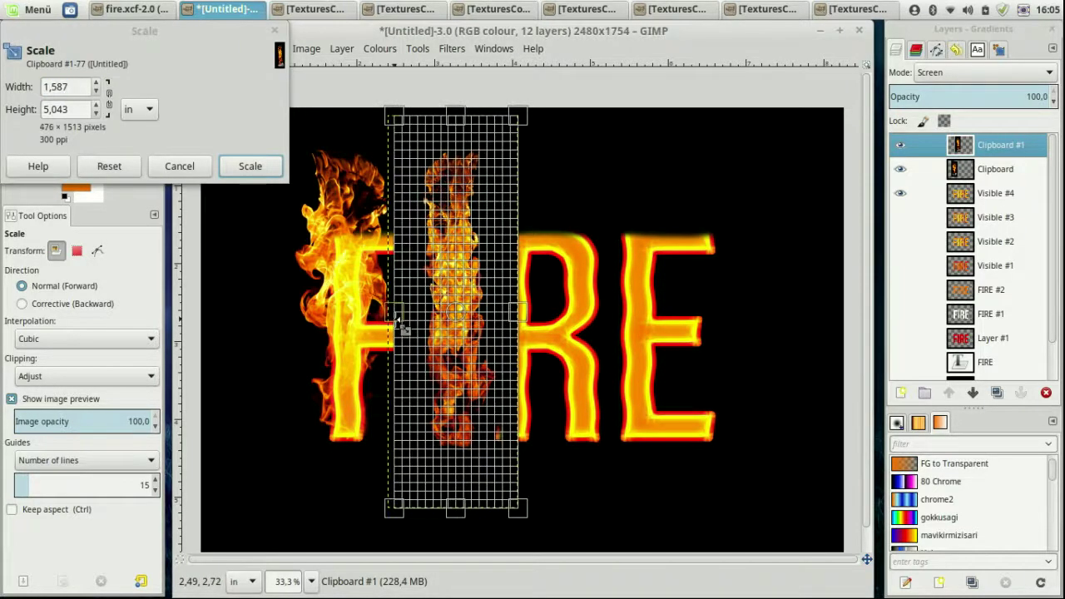
{"action": "left_click", "coordinate": [268, 170]}
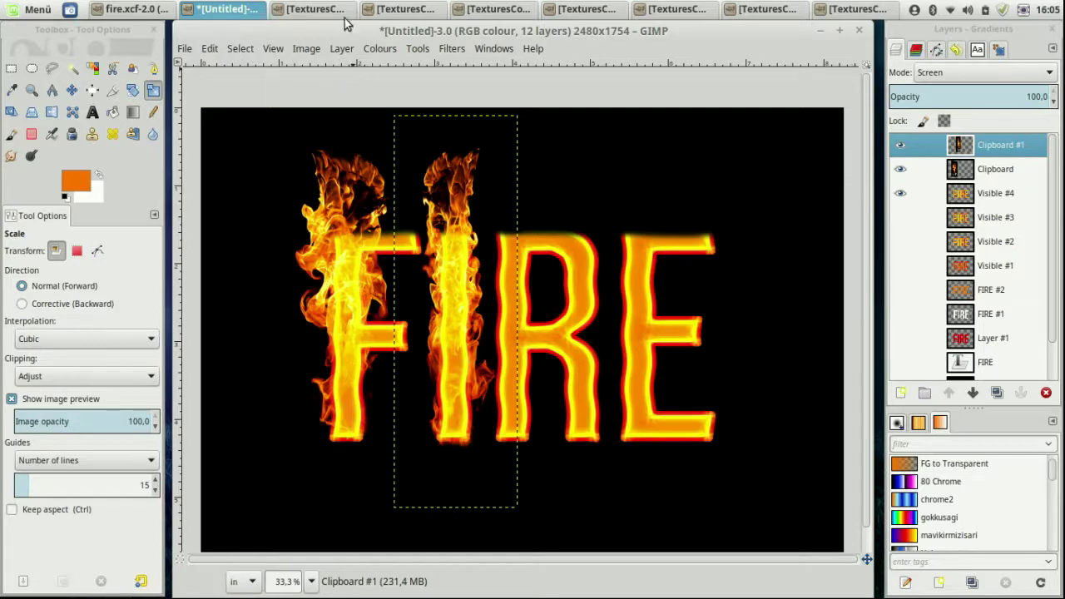
Bring the TexturesCom_Flames0027_13_M photo to the front
{"action": "left_click", "coordinate": [316, 9]}
{"action": "left_click", "coordinate": [405, 9]}
{"action": "left_click", "coordinate": [498, 9]}
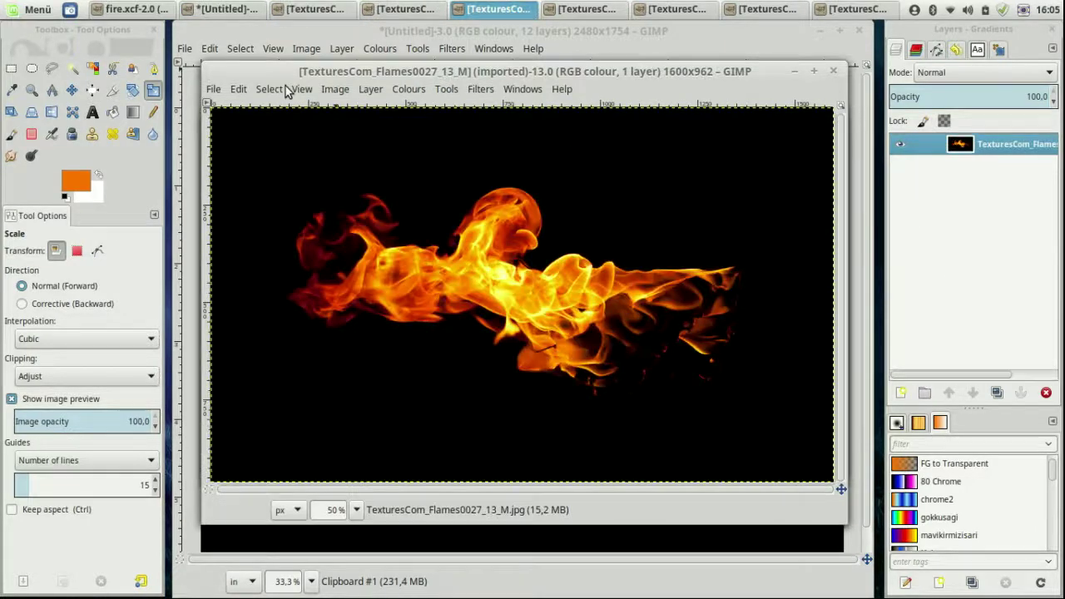
Paste the horizontal flame photo into FIRE as a Screen-mode layer over the letters
{"action": "left_click", "coordinate": [280, 89]}
{"action": "mouse_move", "coordinate": [238, 89]}
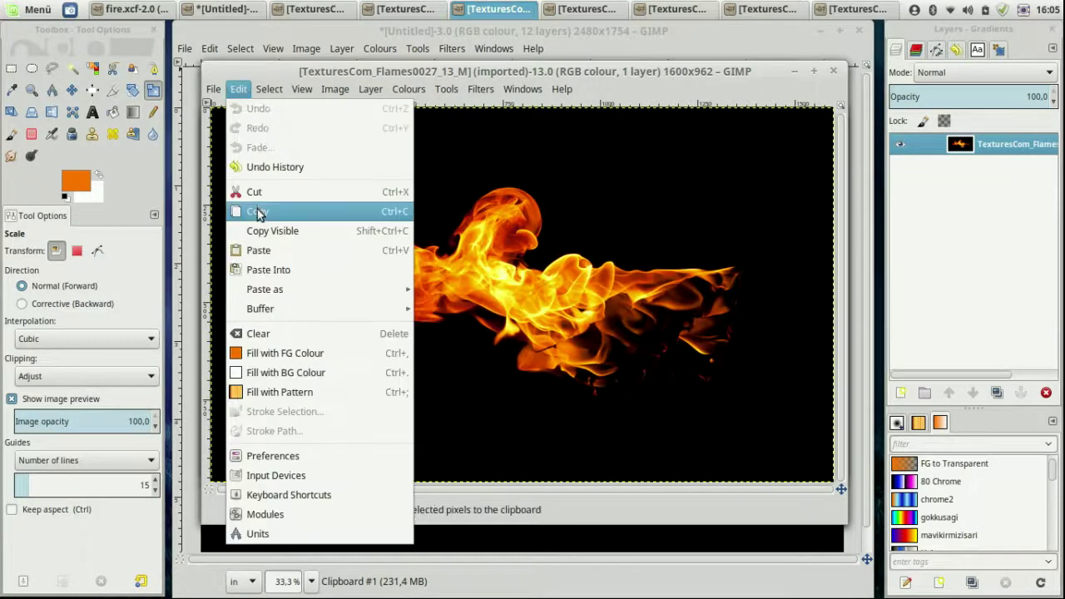
{"action": "left_click", "coordinate": [257, 211]}
{"action": "left_click", "coordinate": [225, 8]}
{"action": "left_click", "coordinate": [239, 50]}
{"action": "mouse_move", "coordinate": [210, 48]}
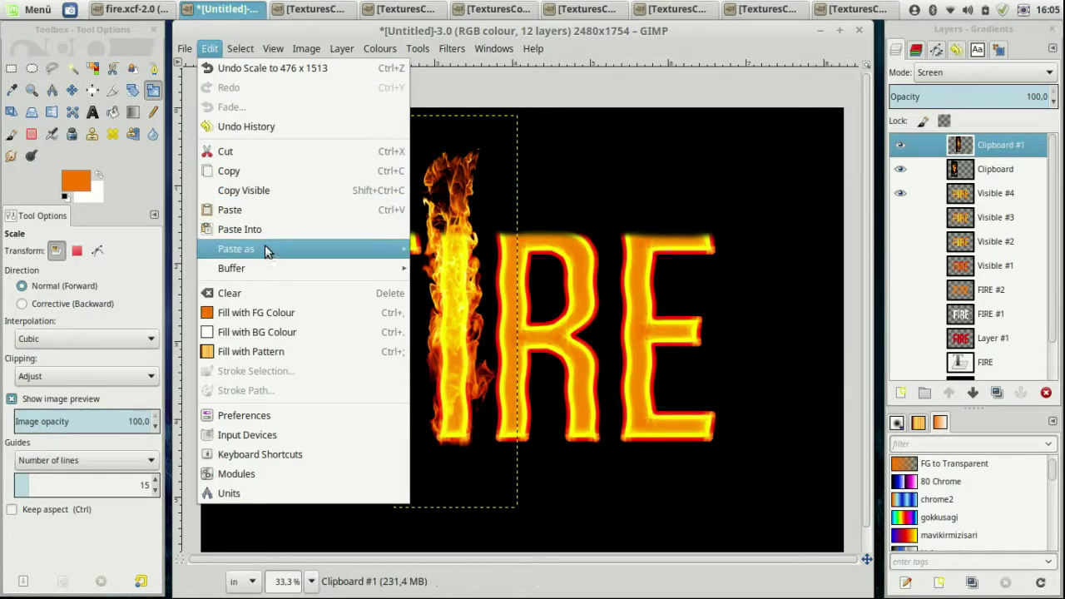
{"action": "left_click", "coordinate": [451, 268]}
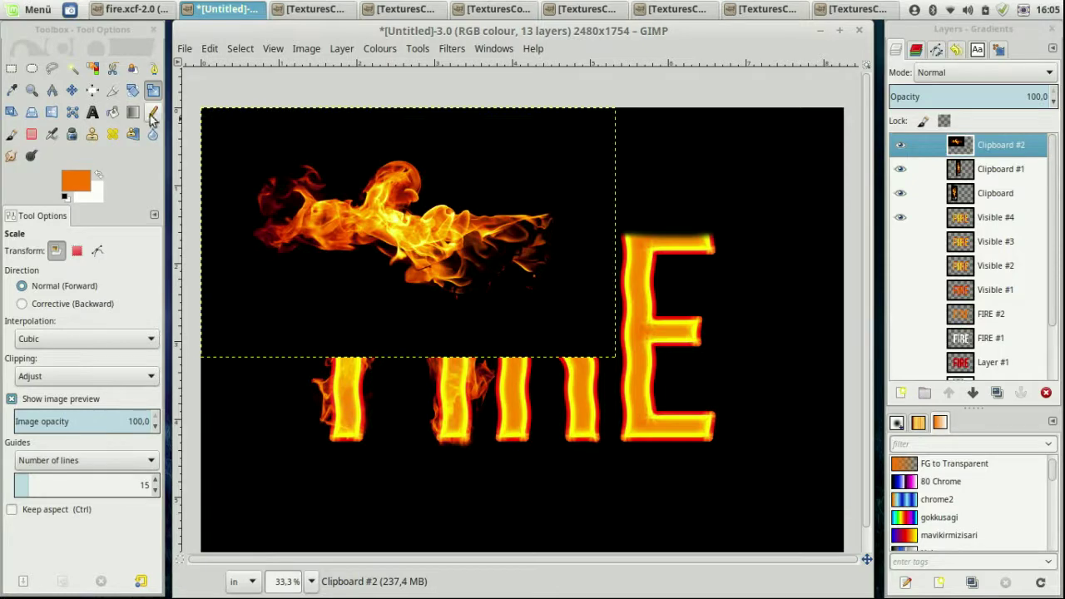
{"action": "left_click", "coordinate": [74, 92]}
{"action": "left_click", "coordinate": [968, 72]}
{"action": "left_click", "coordinate": [965, 142]}
{"action": "left_click_drag", "start_coordinate": [513, 226], "coordinate": [681, 299]}
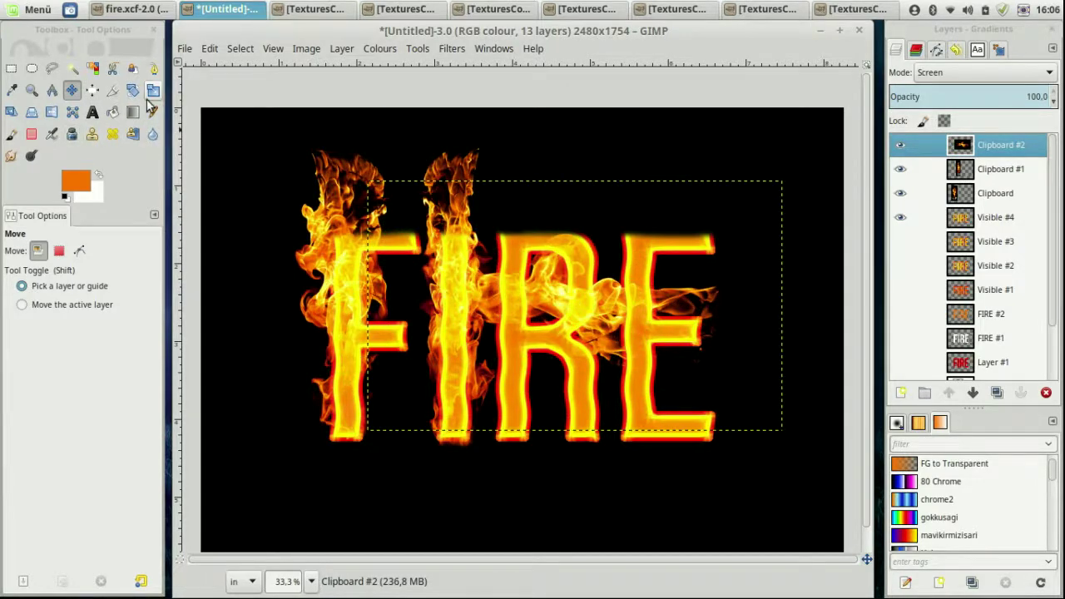
Rotate the flames about -85° to stand upright and move them onto the R
{"action": "left_click", "coordinate": [152, 93]}
{"action": "left_click", "coordinate": [133, 90]}
{"action": "left_click", "coordinate": [591, 306]}
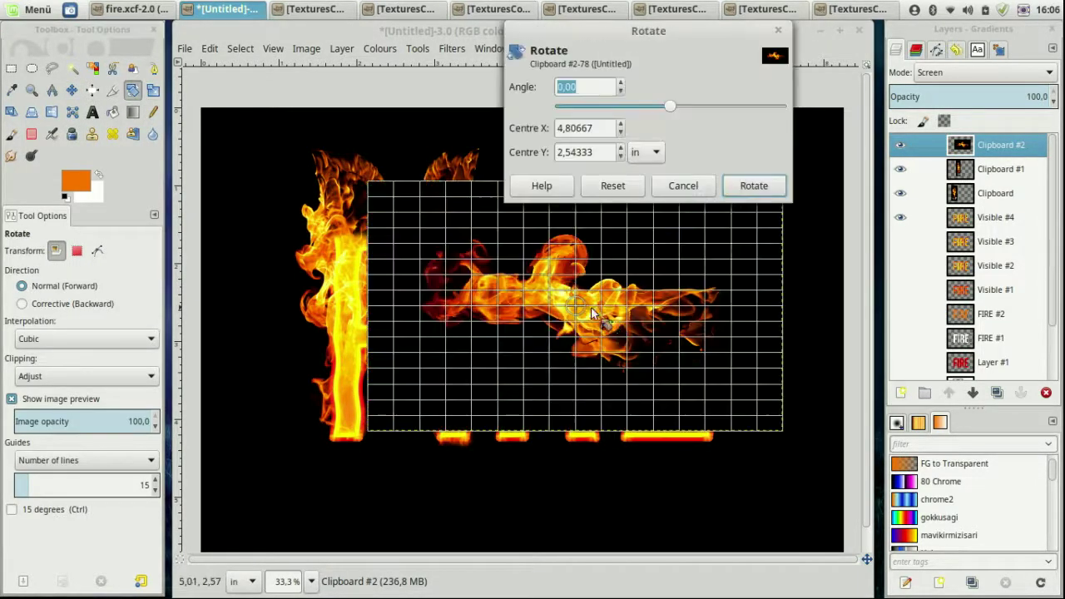
{"action": "mouse_move", "coordinate": [654, 309]}
{"action": "left_mouse_down"}
{"action": "mouse_move", "coordinate": [606, 223]}
{"action": "mouse_move", "coordinate": [590, 233]}
{"action": "left_mouse_up"}
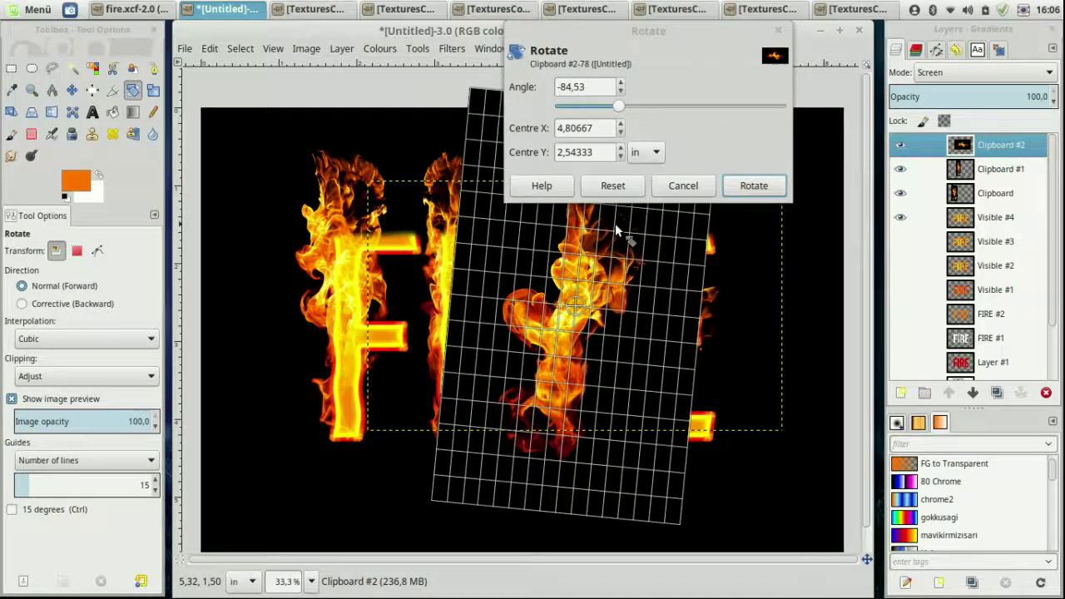
{"action": "left_click", "coordinate": [753, 186]}
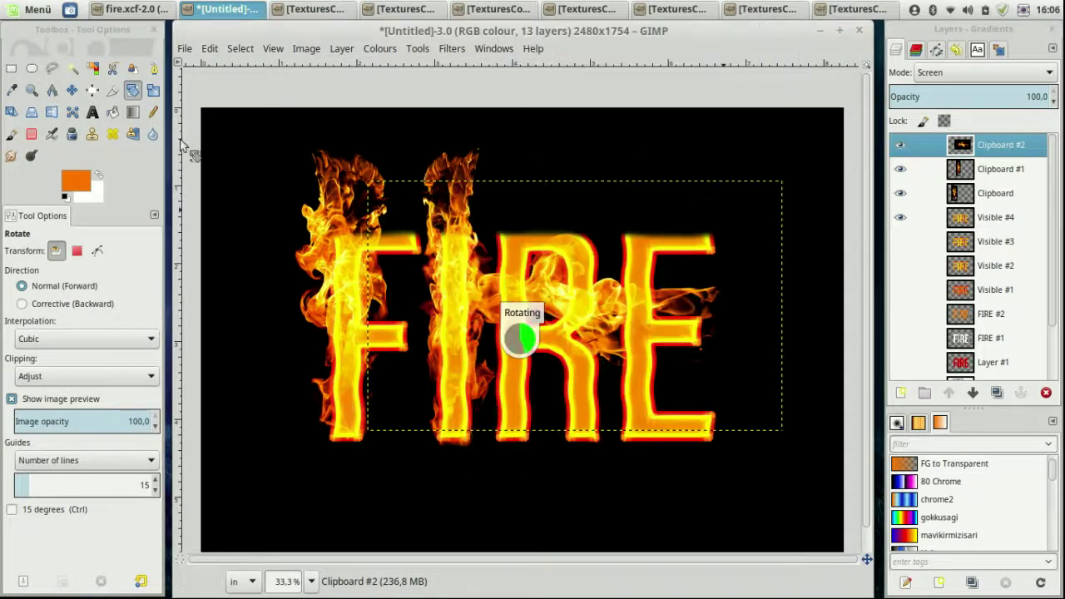
{"action": "key", "text": "m"}
{"action": "left_click_drag", "start_coordinate": [597, 321], "coordinate": [527, 305]}
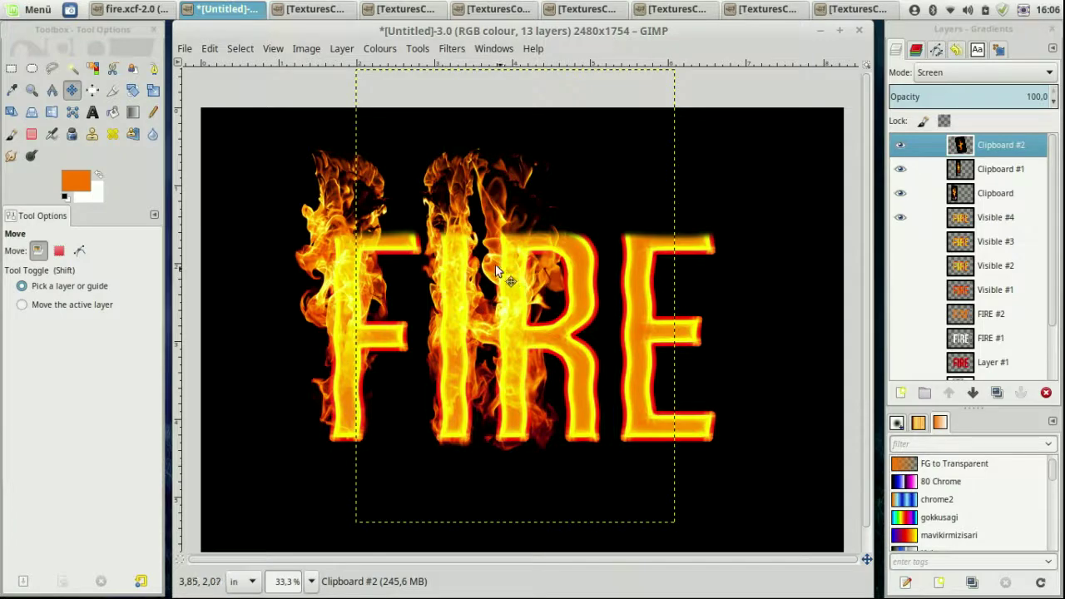
Copy the tall Flames0043_1_M photo and paste it into FIRE as a new layer
{"action": "left_click", "coordinate": [573, 12]}
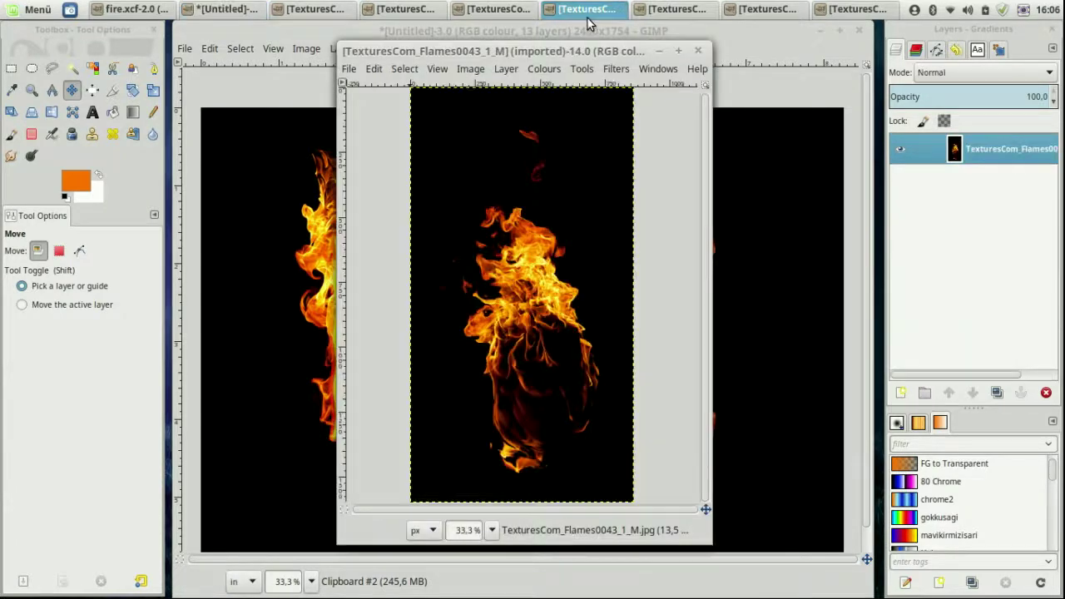
{"action": "left_click", "coordinate": [403, 74]}
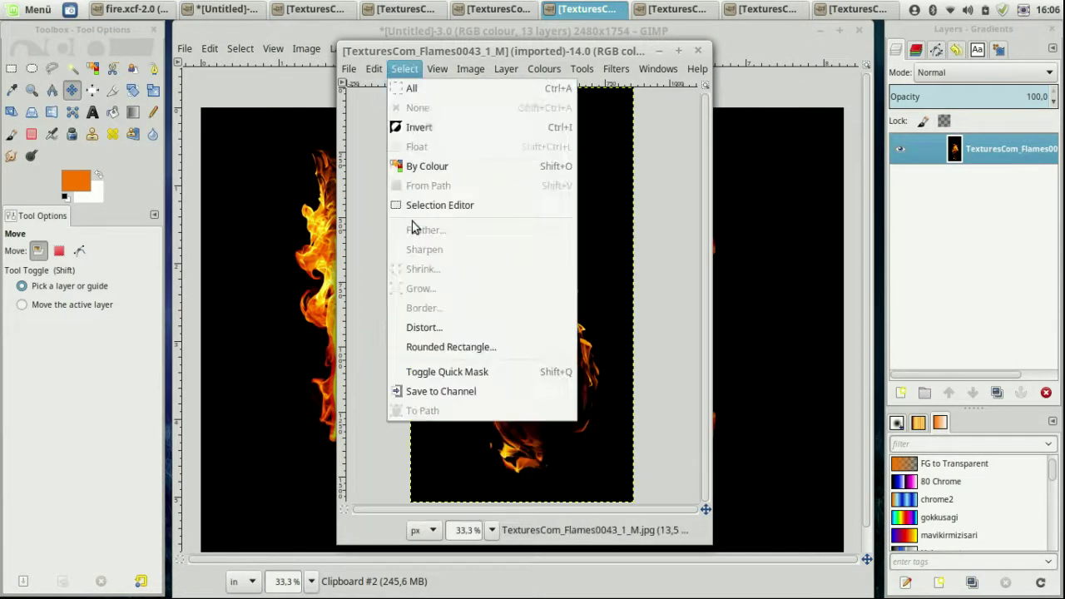
{"action": "left_click", "coordinate": [392, 191]}
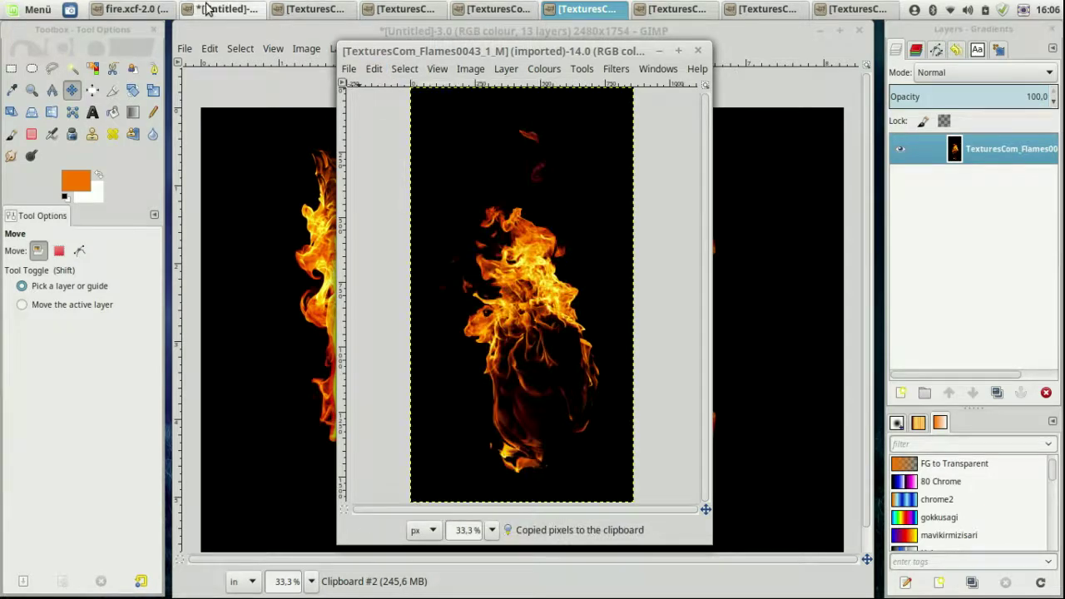
{"action": "left_click", "coordinate": [213, 10]}
{"action": "left_click", "coordinate": [210, 48]}
{"action": "mouse_move", "coordinate": [236, 249]}
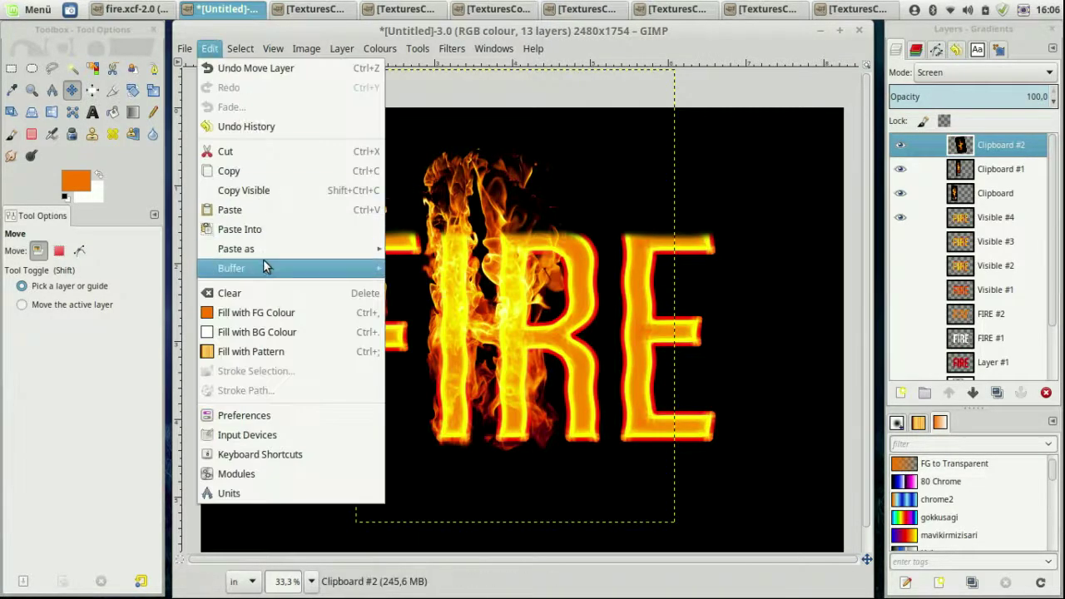
{"action": "left_click", "coordinate": [430, 268]}
Set Clipboard #3 to Screen mode and position it over the R and E
{"action": "left_click_drag", "start_coordinate": [331, 358], "coordinate": [663, 312]}
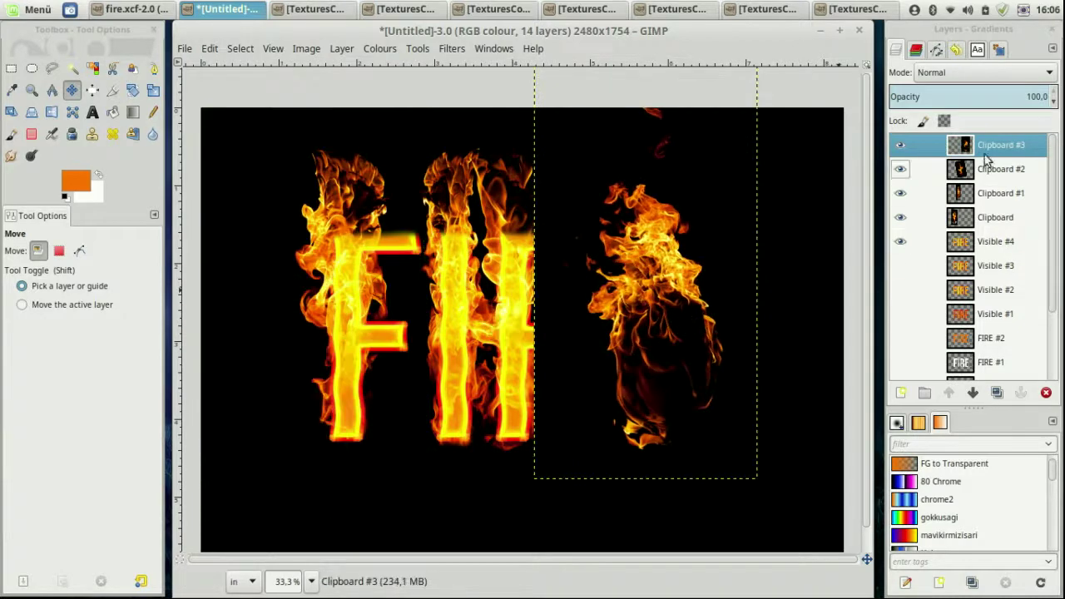
{"action": "left_click", "coordinate": [982, 73]}
{"action": "left_click", "coordinate": [963, 167]}
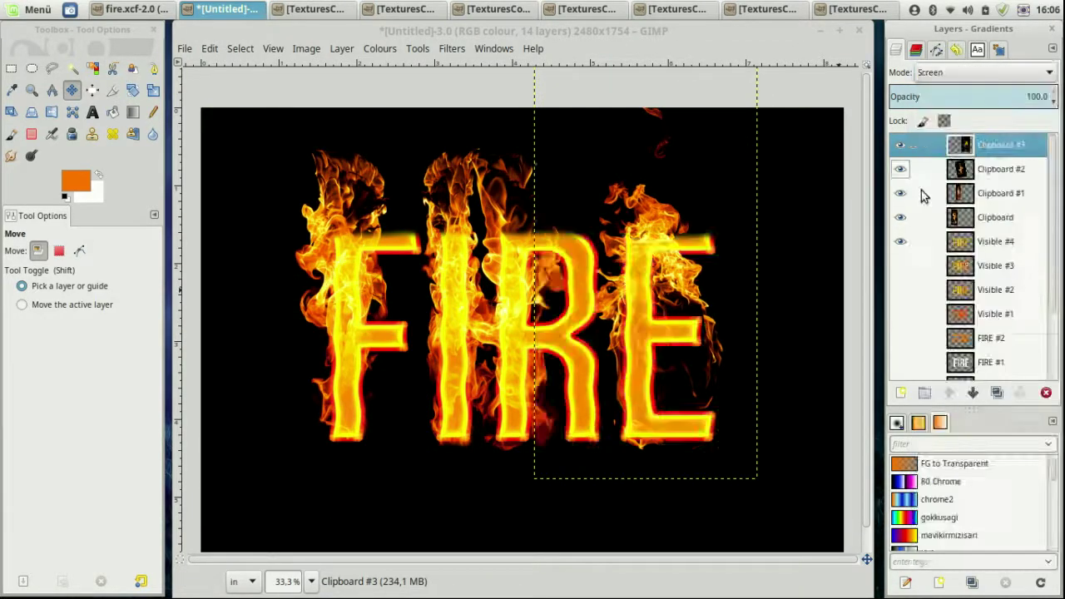
{"action": "left_click_drag", "start_coordinate": [673, 318], "coordinate": [675, 283]}
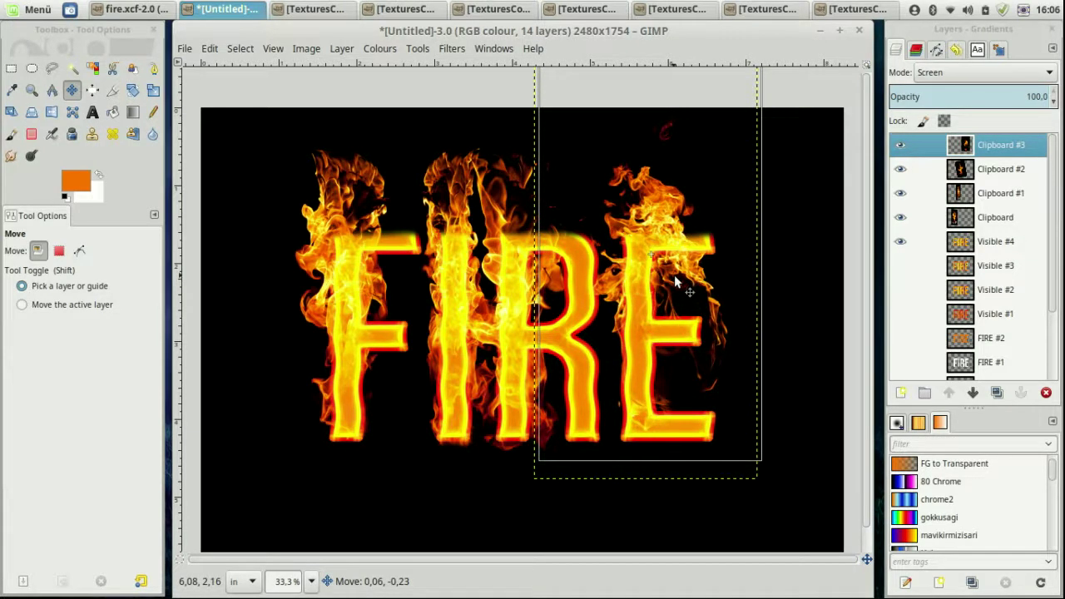
{"action": "left_click_drag", "start_coordinate": [674, 277], "coordinate": [685, 267]}
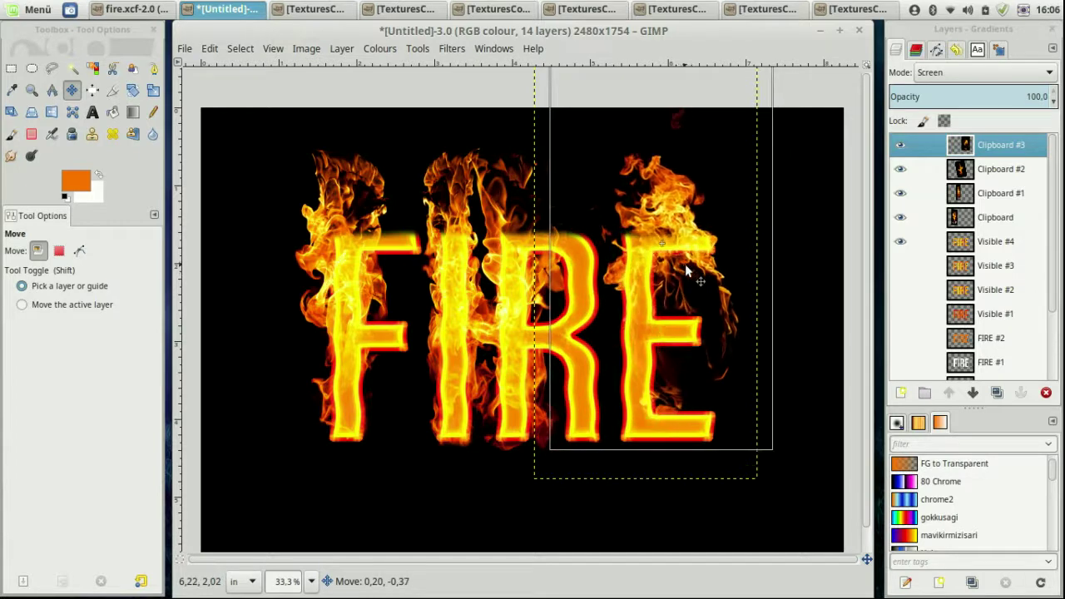
{"action": "left_click_drag", "start_coordinate": [685, 267], "coordinate": [684, 267]}
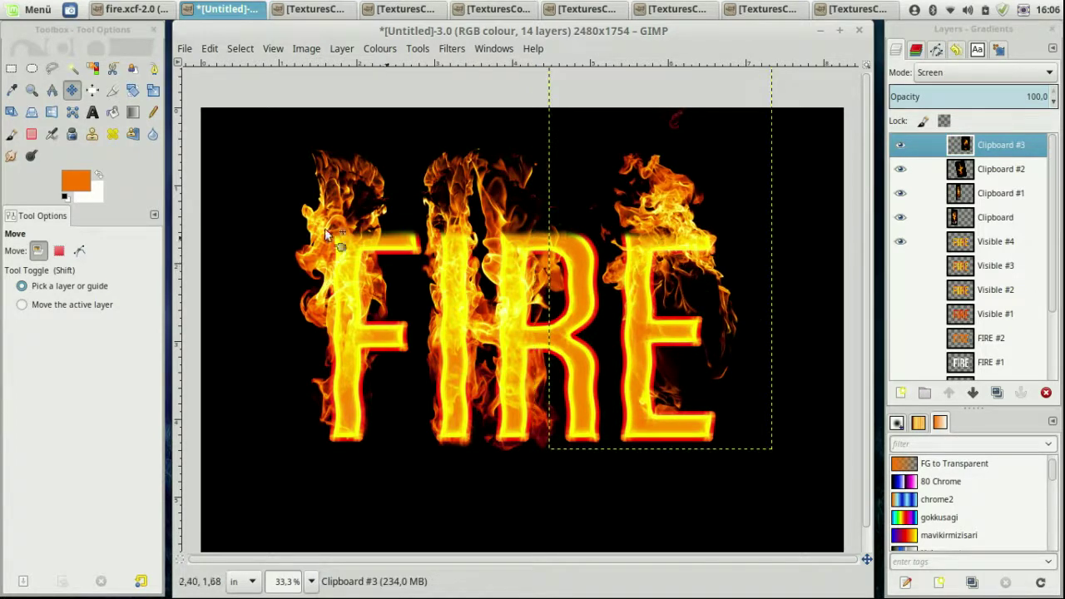
Erase stray wisps right of the E, then bring up the TexturesCom_Flames0043_4_M photo
{"action": "left_click", "coordinate": [34, 136]}
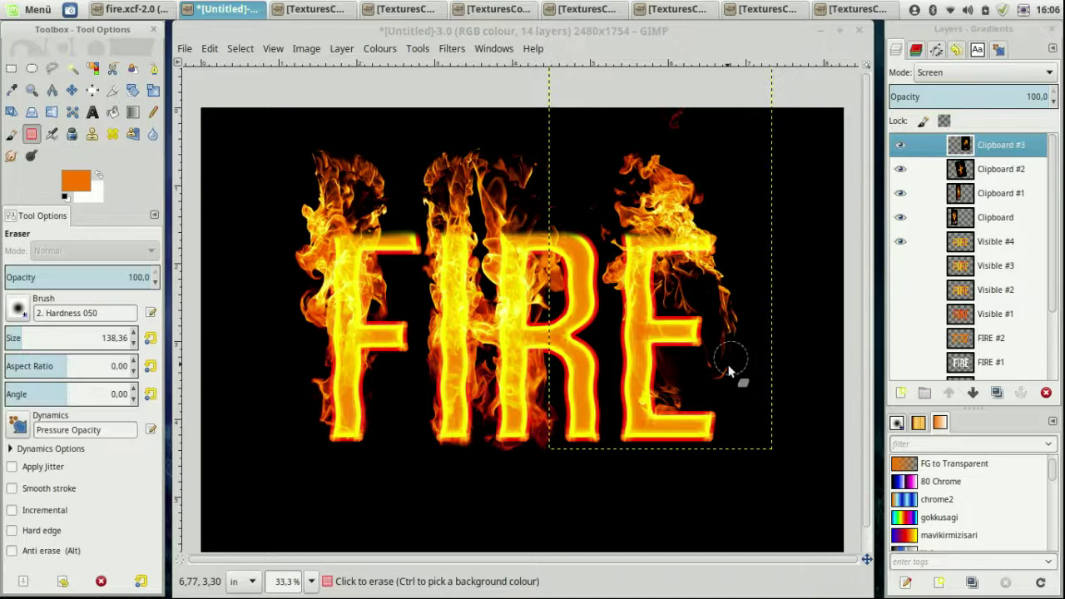
{"action": "left_click_drag", "start_coordinate": [729, 371], "coordinate": [721, 288]}
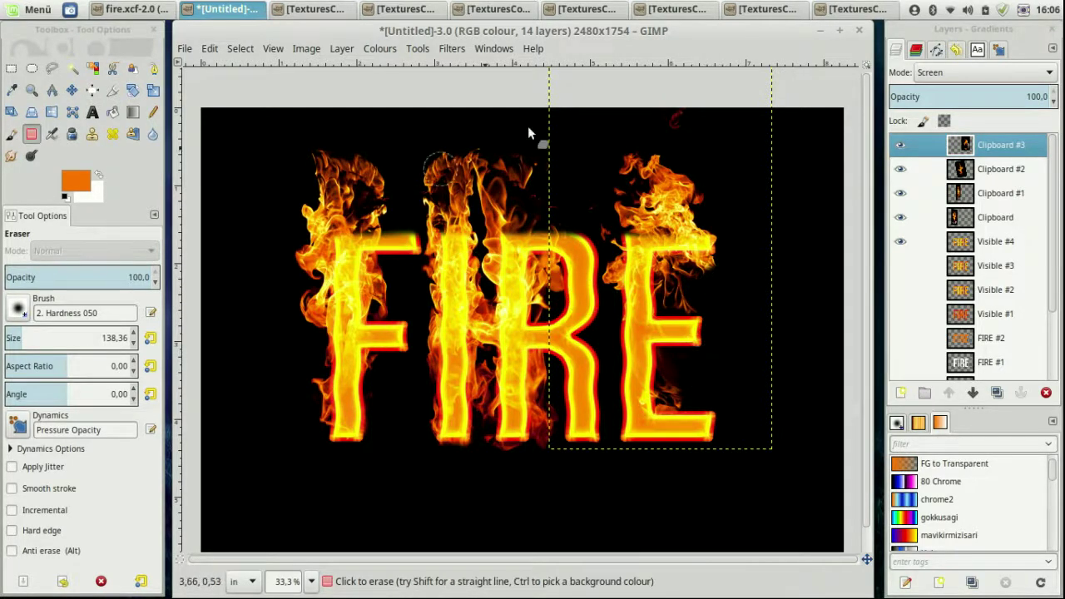
{"action": "left_click", "coordinate": [672, 9]}
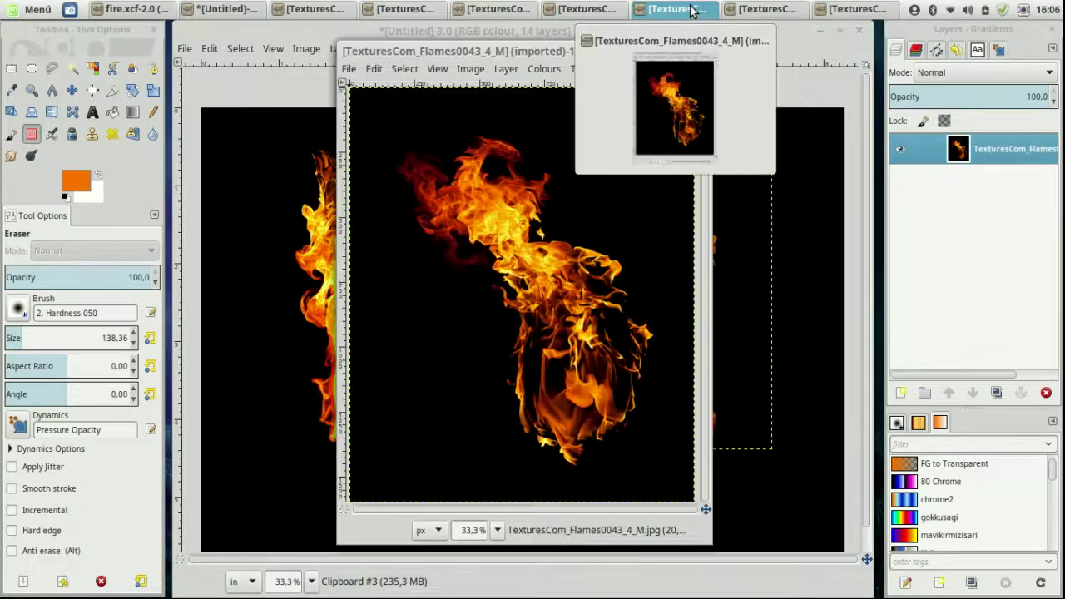
Paste TexturesCom_Flames0043_4_M into FIRE as Screen-mode layer Clipboard #4, moved over the I and R
{"action": "left_click", "coordinate": [376, 70]}
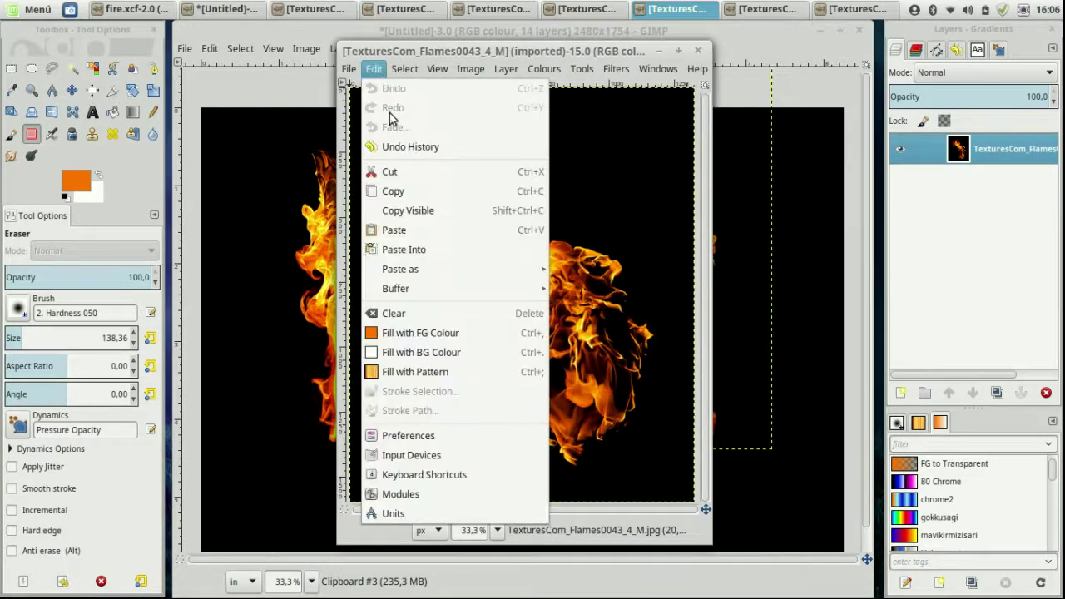
{"action": "left_click", "coordinate": [404, 193]}
{"action": "left_click", "coordinate": [247, 8]}
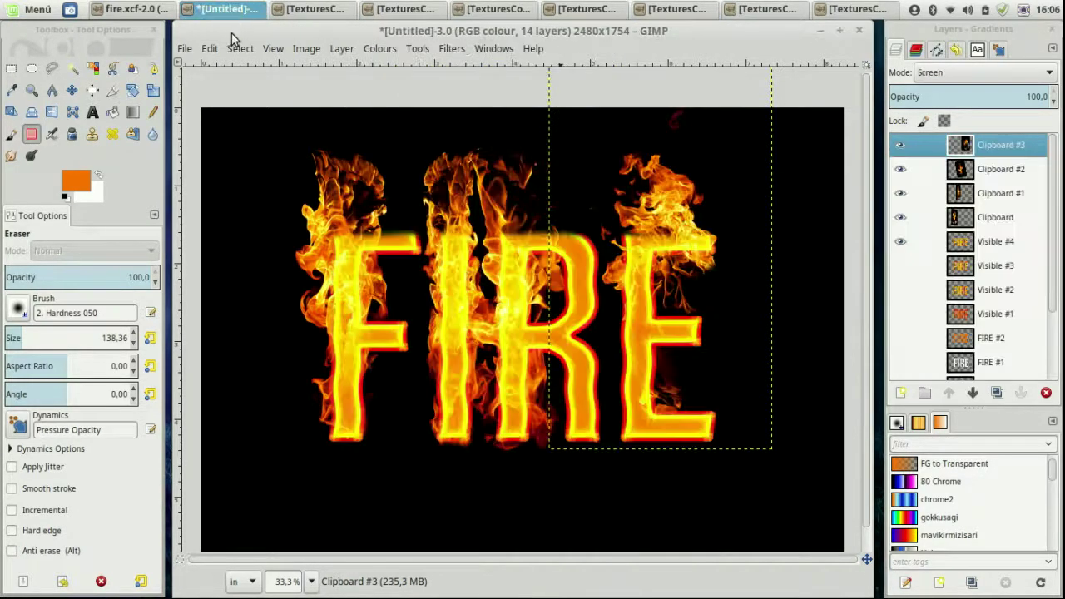
{"action": "left_click", "coordinate": [210, 49]}
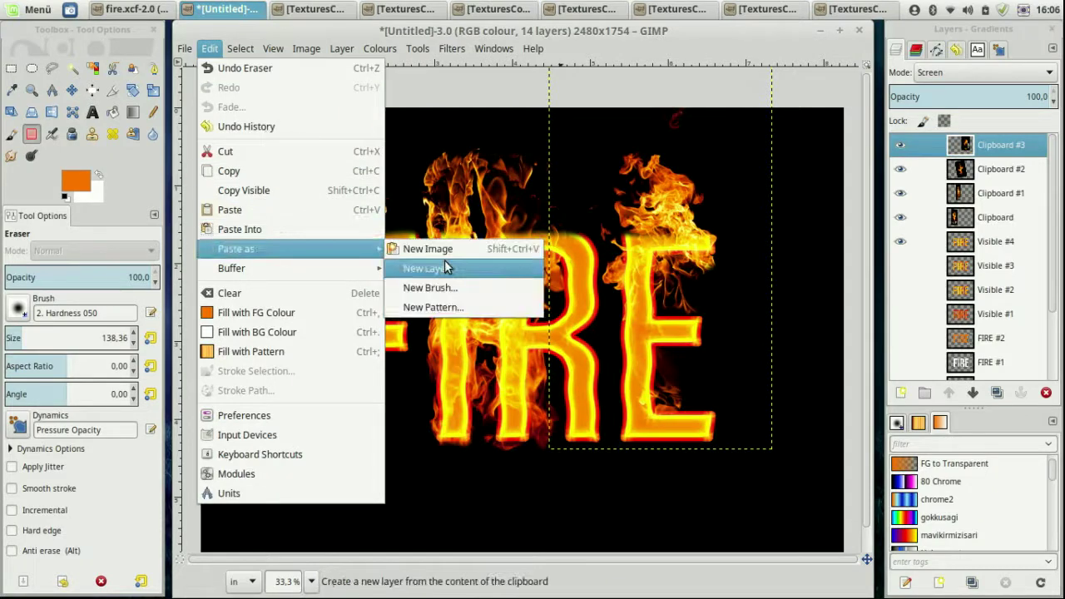
{"action": "left_click", "coordinate": [441, 269]}
{"action": "left_click", "coordinate": [995, 71]}
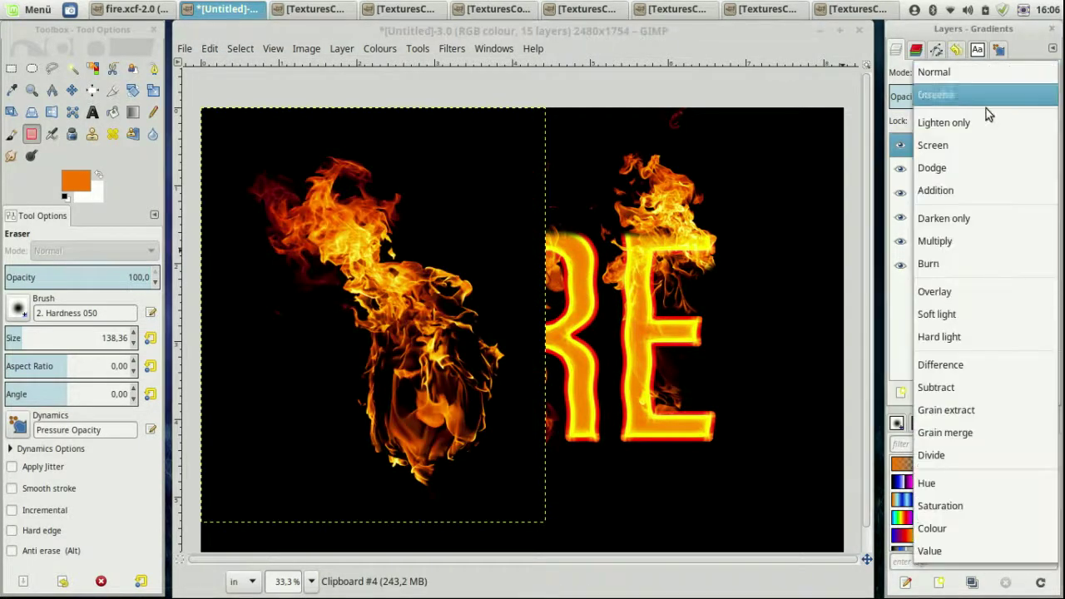
{"action": "left_click", "coordinate": [969, 169]}
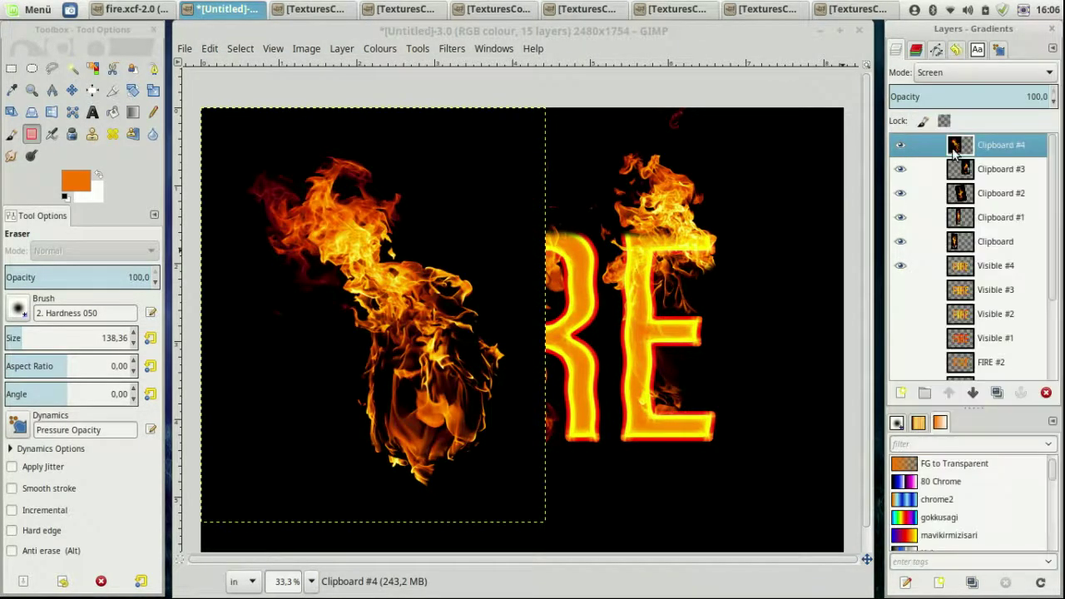
{"action": "left_click", "coordinate": [71, 90]}
{"action": "mouse_move", "coordinate": [272, 233]}
{"action": "left_mouse_down"}
{"action": "mouse_move", "coordinate": [468, 236]}
{"action": "mouse_move", "coordinate": [543, 220]}
{"action": "mouse_move", "coordinate": [472, 199]}
{"action": "mouse_move", "coordinate": [488, 198]}
{"action": "left_mouse_up"}
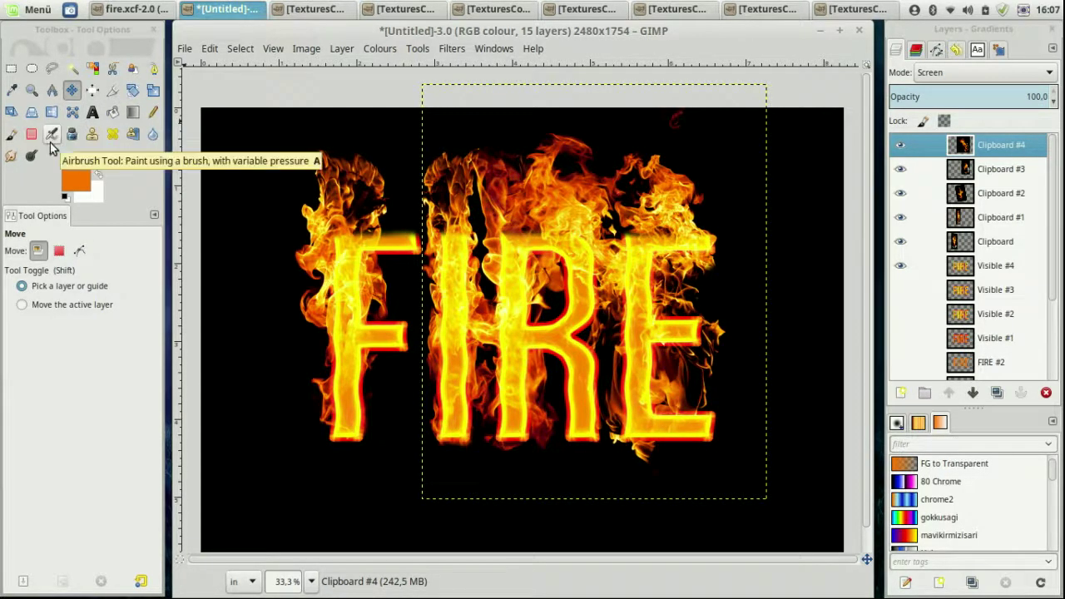
{"action": "left_click", "coordinate": [132, 90]}
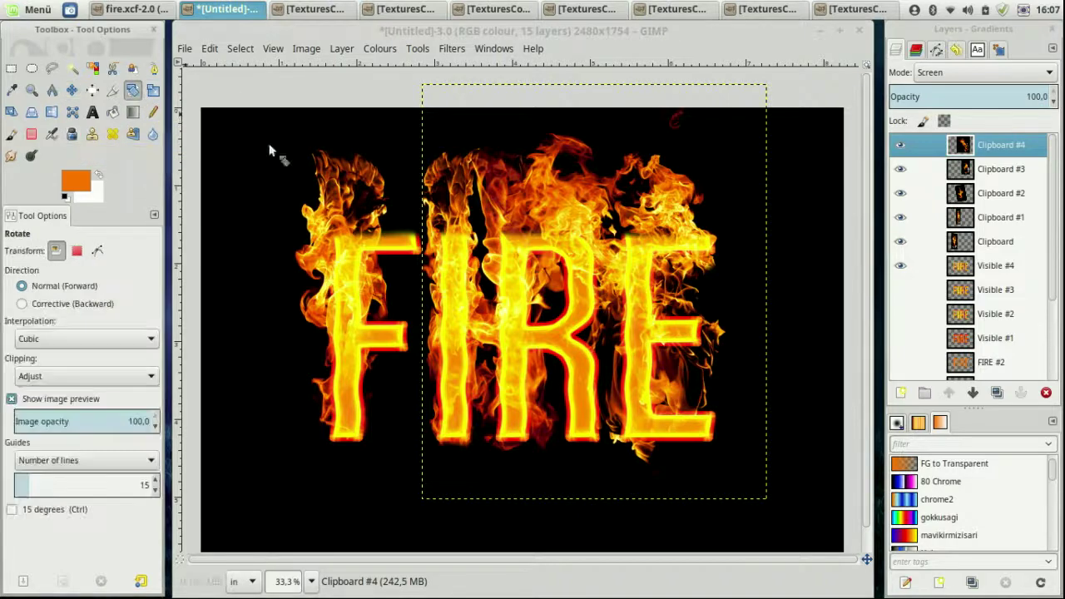
Rotate the Clipboard #4 flames about 22° and nudge them left and down
{"action": "left_click", "coordinate": [649, 324]}
{"action": "mouse_move", "coordinate": [690, 388]}
{"action": "left_mouse_down"}
{"action": "mouse_move", "coordinate": [658, 463]}
{"action": "mouse_move", "coordinate": [665, 454]}
{"action": "left_mouse_up"}
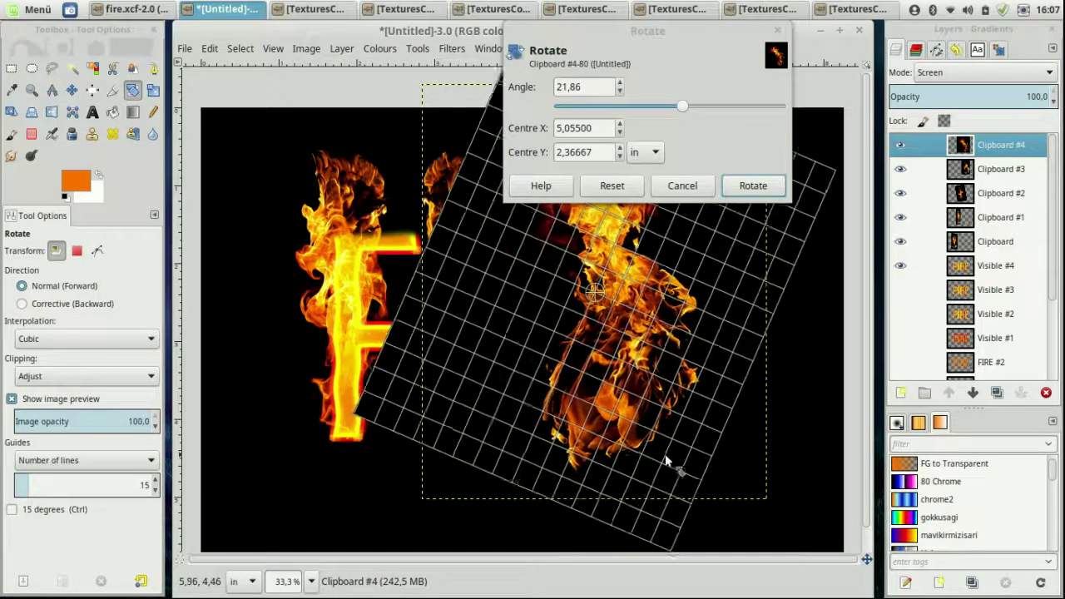
{"action": "left_click", "coordinate": [752, 185]}
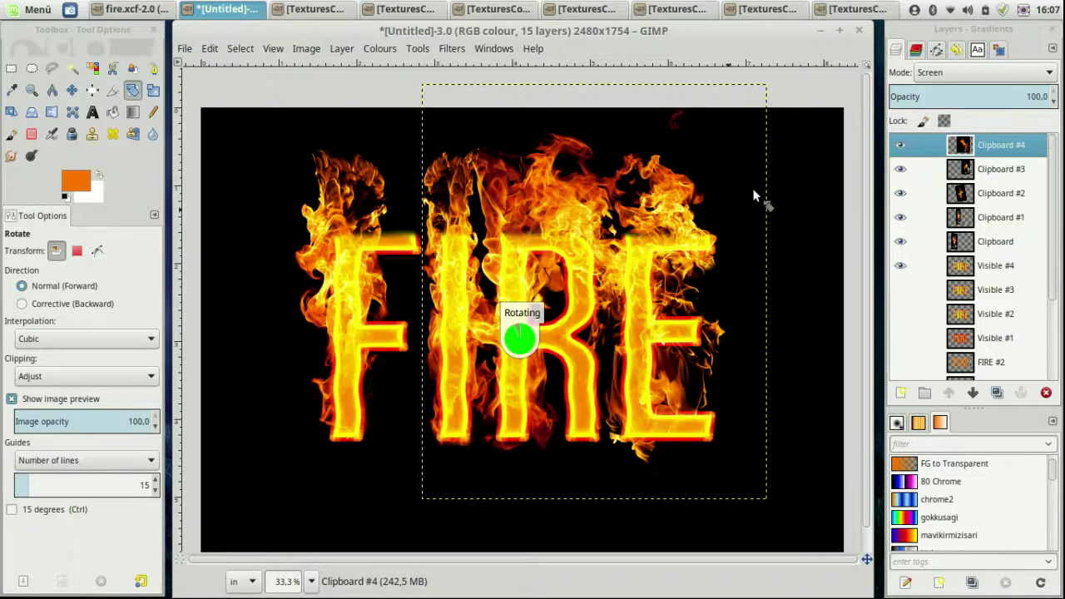
{"action": "left_click", "coordinate": [73, 90]}
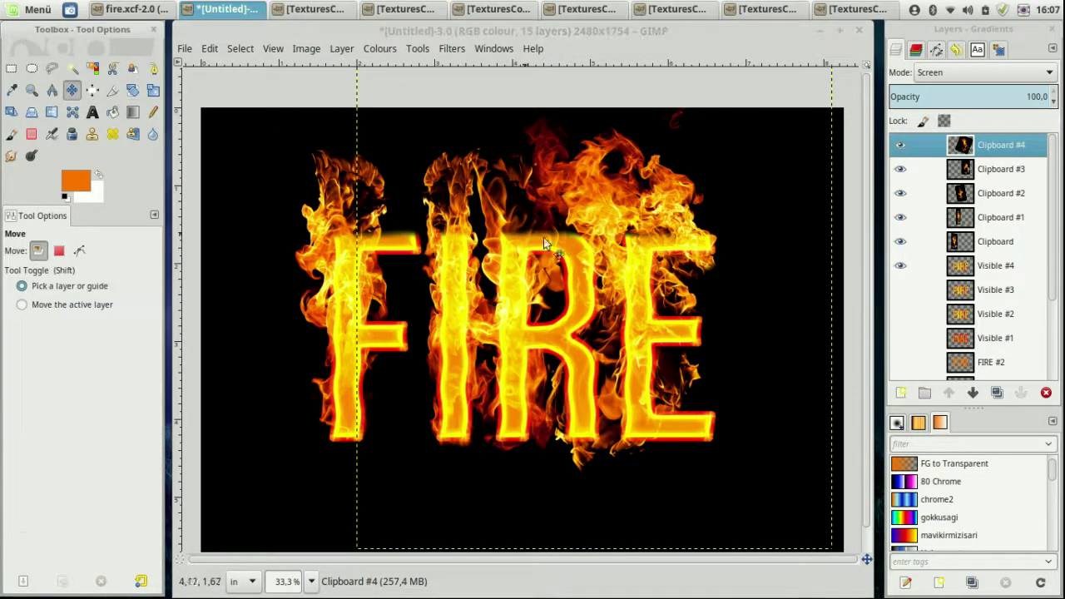
{"action": "mouse_move", "coordinate": [604, 208]}
{"action": "left_mouse_down"}
{"action": "mouse_move", "coordinate": [560, 217]}
{"action": "mouse_move", "coordinate": [575, 215]}
{"action": "mouse_move", "coordinate": [571, 233]}
{"action": "left_mouse_up"}
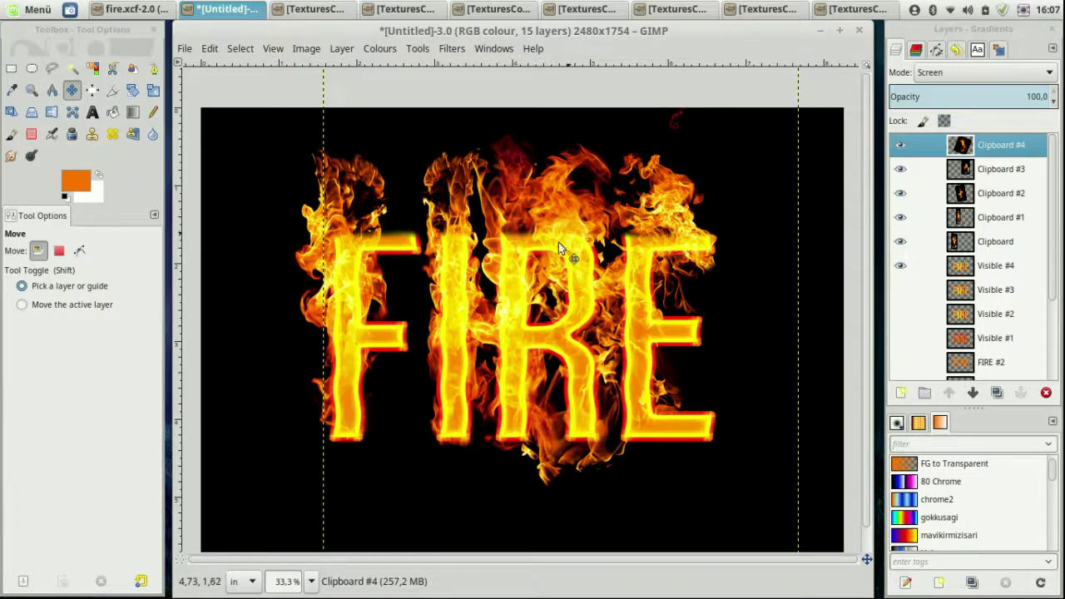
Erase the stray flame wisps below the R, then bring up the TexturesCom_Flames0043_50_M photo
{"action": "left_click", "coordinate": [31, 134]}
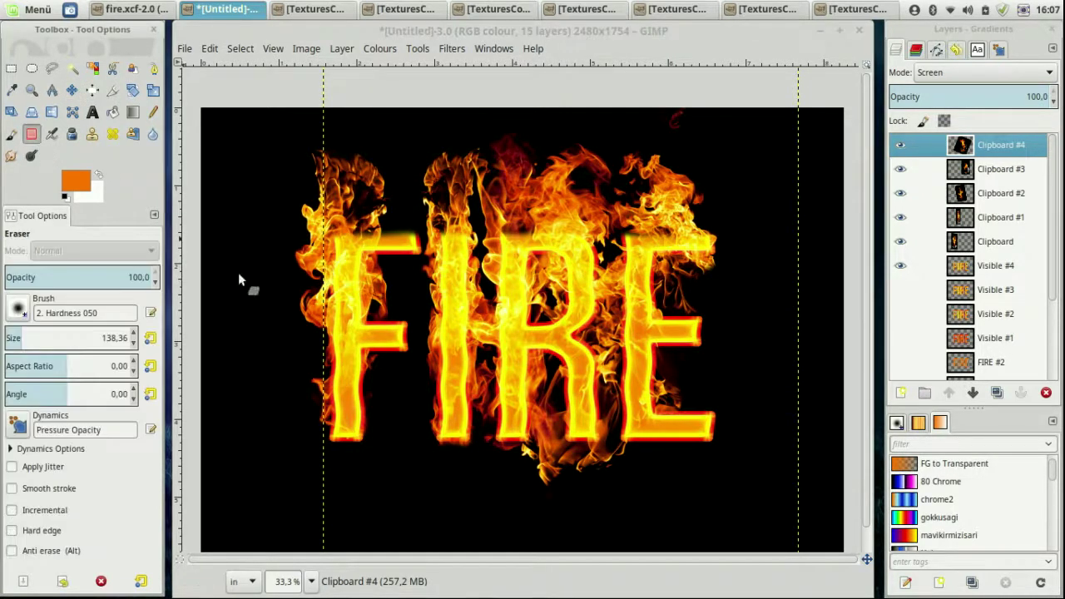
{"action": "mouse_move", "coordinate": [593, 468]}
{"action": "left_mouse_down"}
{"action": "mouse_move", "coordinate": [542, 451]}
{"action": "mouse_move", "coordinate": [549, 434]}
{"action": "mouse_move", "coordinate": [582, 460]}
{"action": "left_mouse_up"}
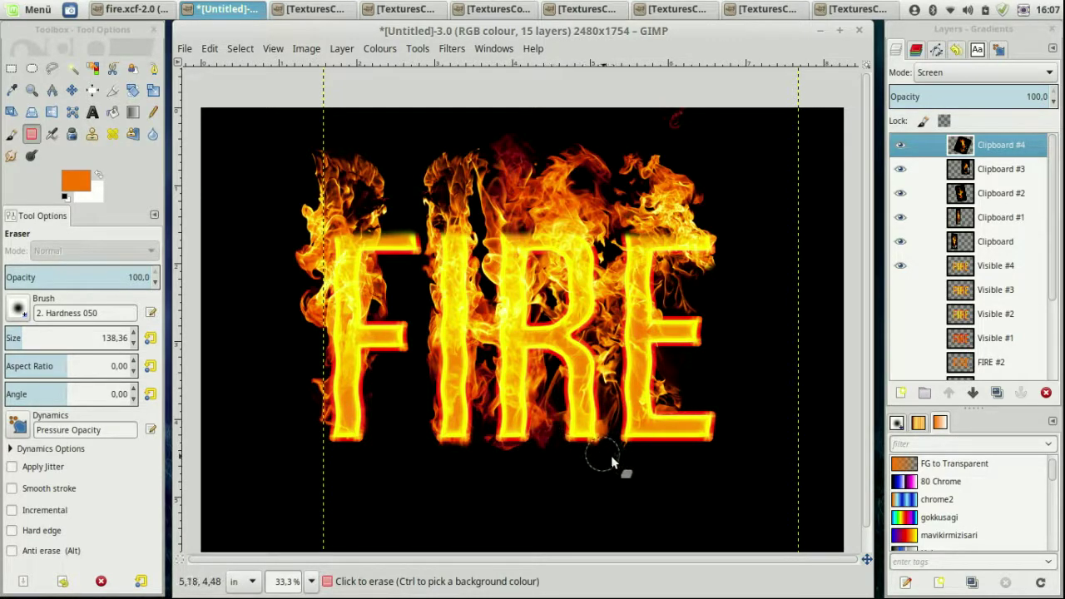
{"action": "mouse_move", "coordinate": [612, 443]}
{"action": "left_mouse_down"}
{"action": "mouse_move", "coordinate": [590, 455]}
{"action": "mouse_move", "coordinate": [585, 476]}
{"action": "left_mouse_up"}
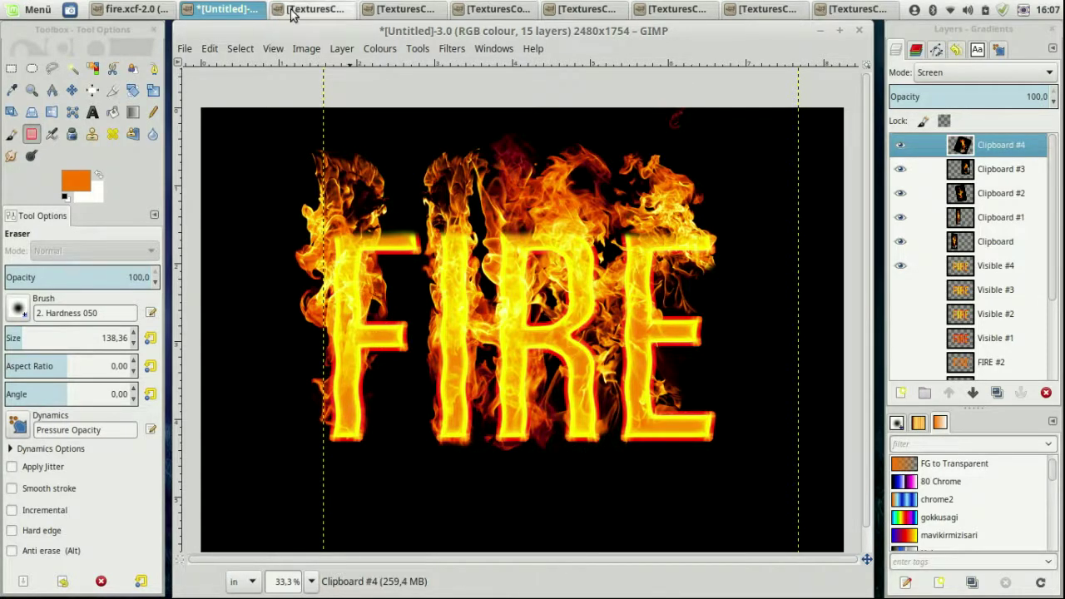
{"action": "left_click", "coordinate": [778, 9]}
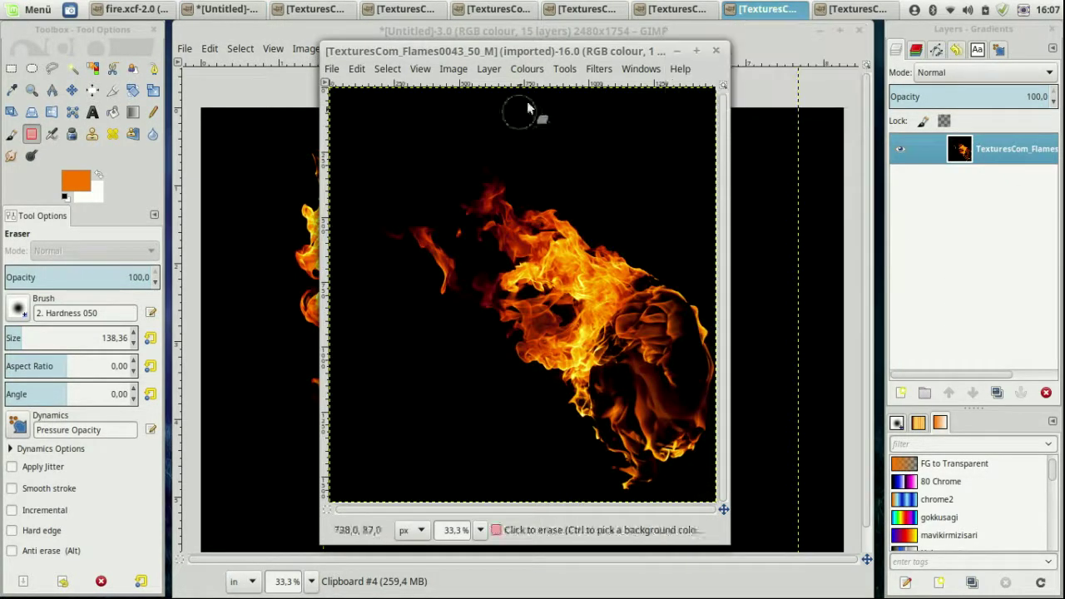
Copy the whole TexturesCom_Flames0043_52_M flame photo
{"action": "left_click", "coordinate": [841, 8]}
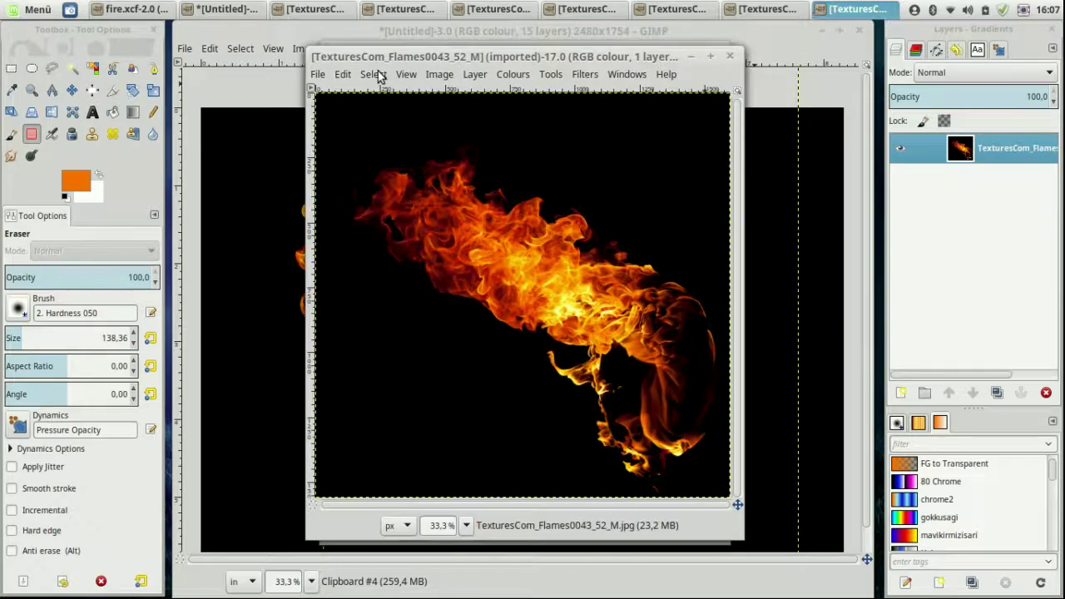
{"action": "left_click", "coordinate": [376, 75]}
{"action": "left_click", "coordinate": [369, 198]}
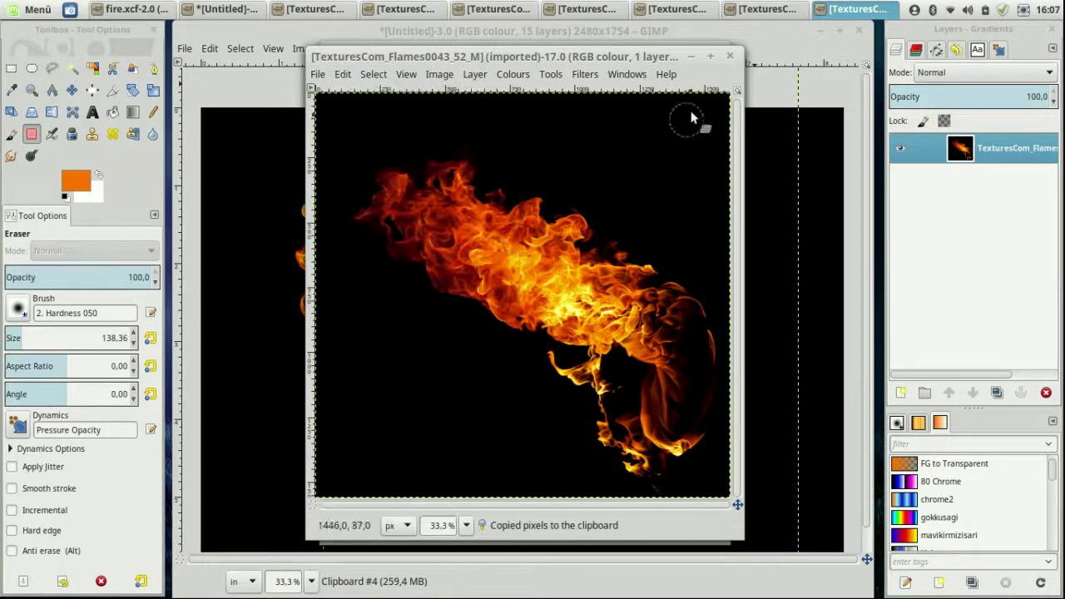
Paste it into the FIRE image as new layer Clipboard #5 in Screen mode
{"action": "left_click", "coordinate": [218, 9]}
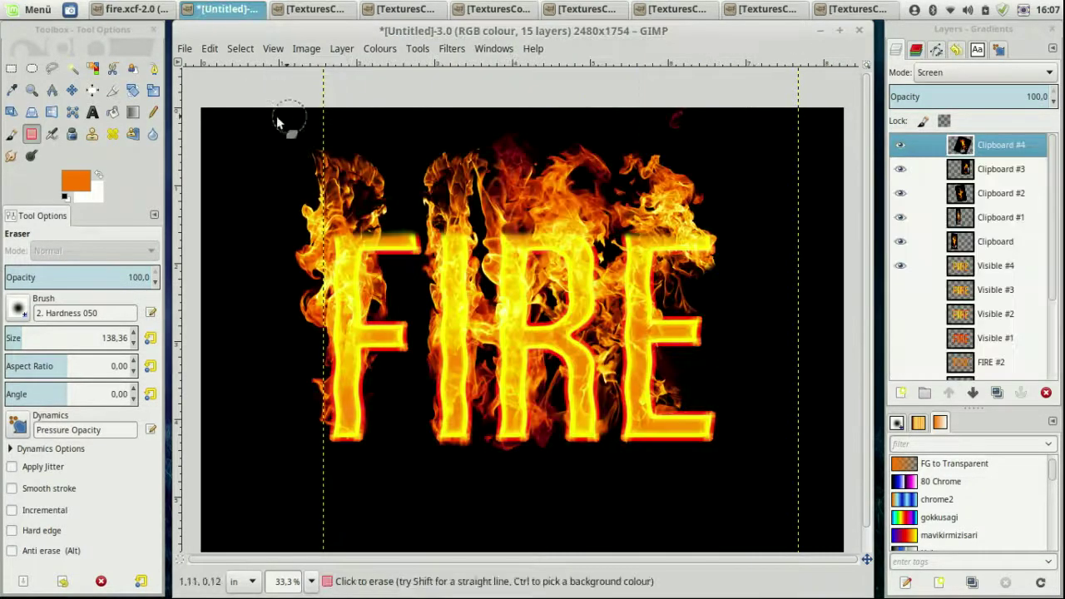
{"action": "left_click", "coordinate": [184, 49]}
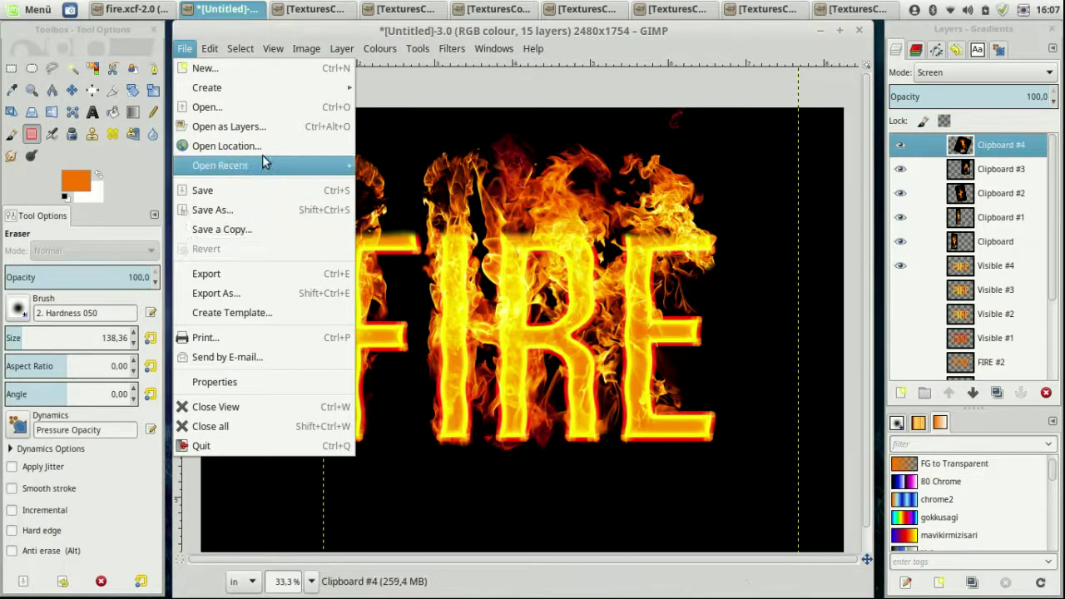
{"action": "mouse_move", "coordinate": [236, 249]}
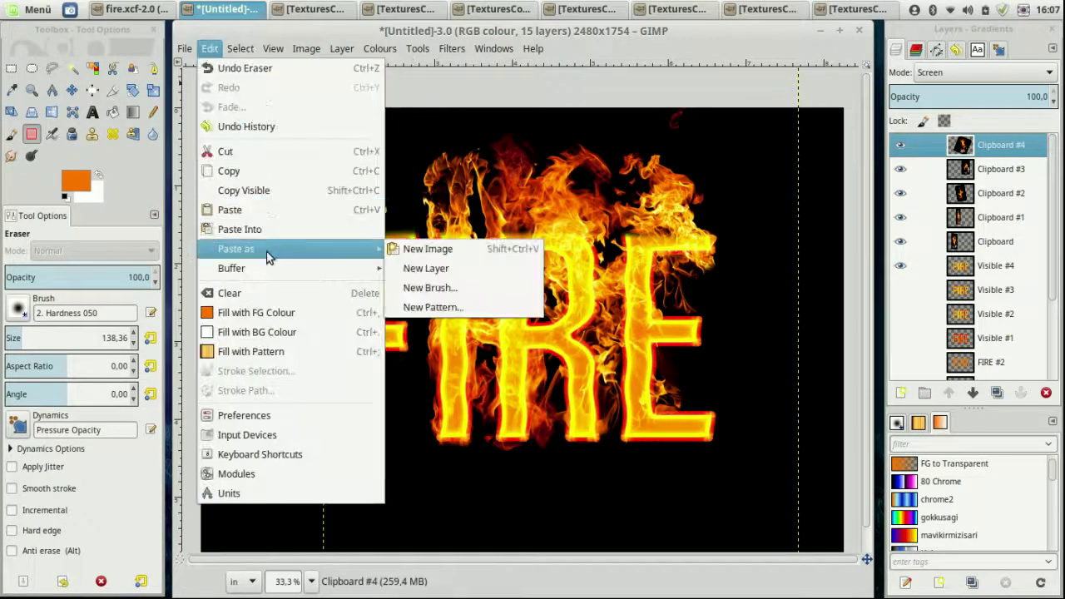
{"action": "left_click", "coordinate": [416, 268]}
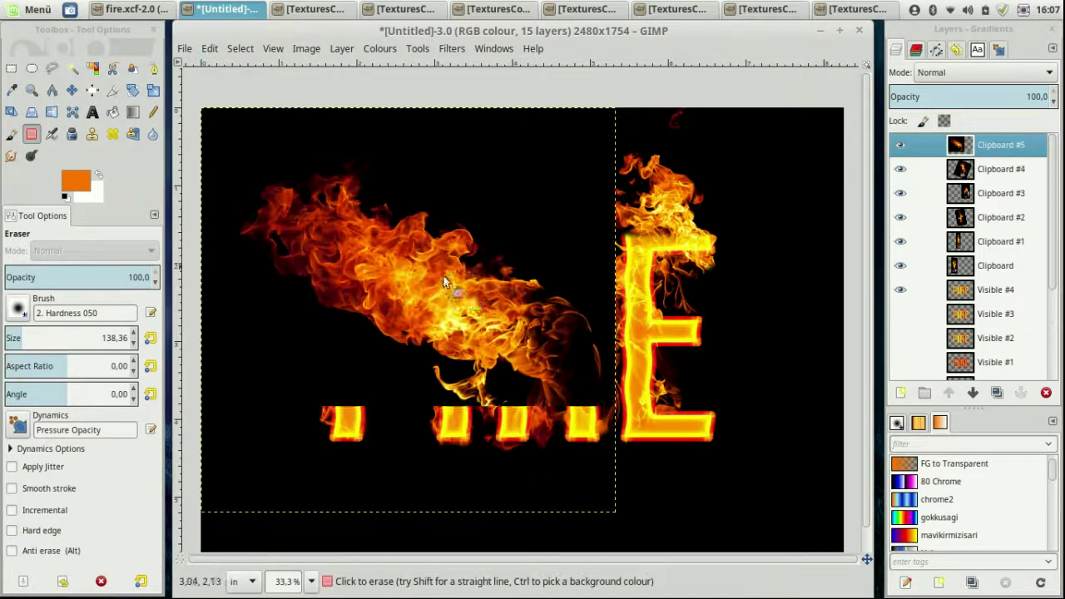
{"action": "left_click", "coordinate": [988, 75]}
{"action": "left_click", "coordinate": [938, 142]}
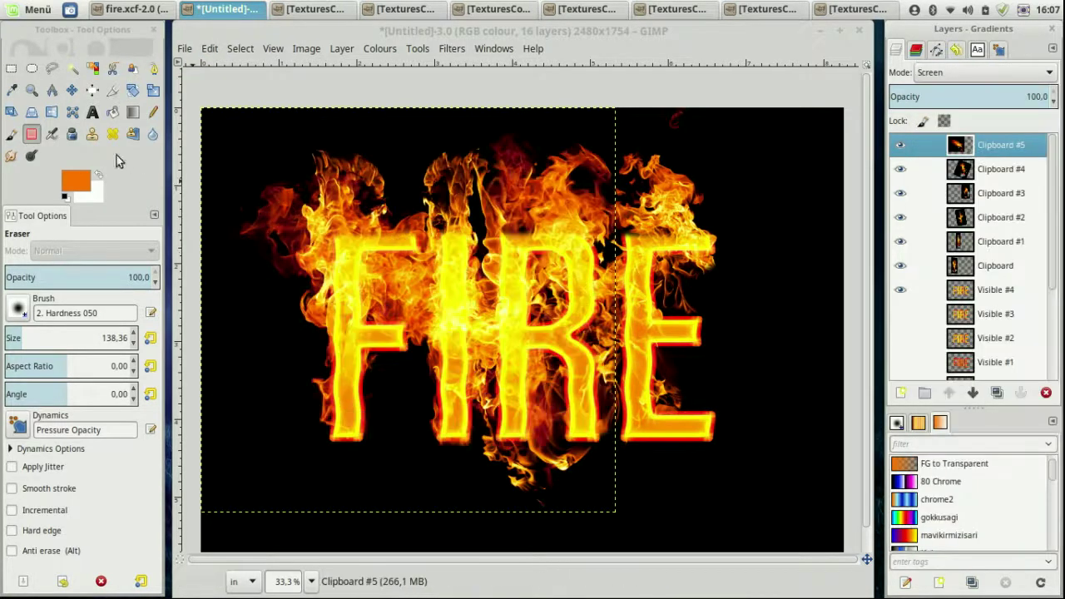
{"action": "left_click", "coordinate": [153, 92]}
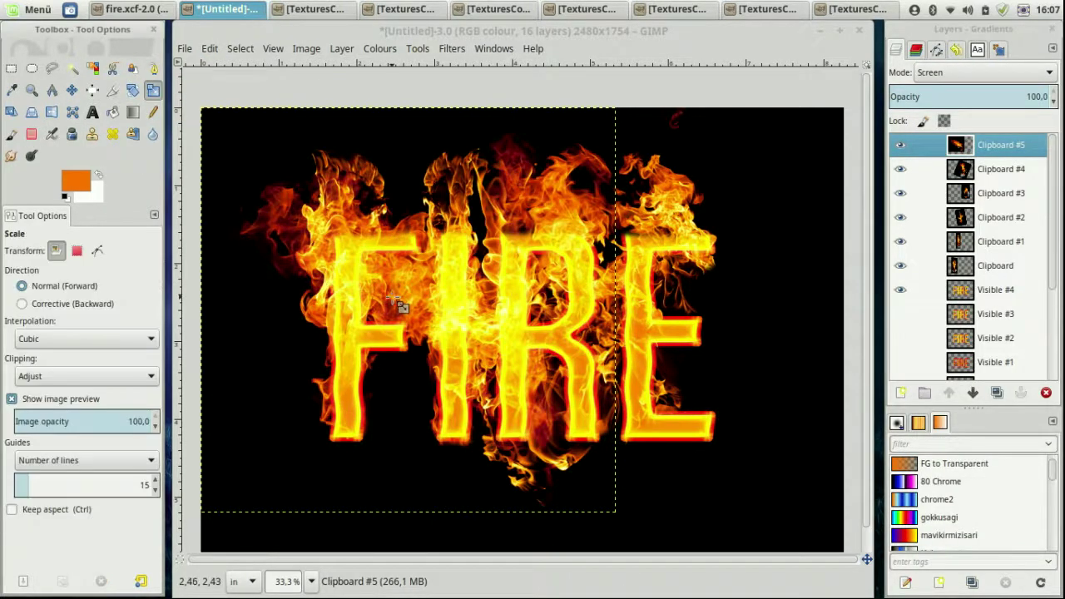
Scale the Clipboard #5 flames down to about a third of their size
{"action": "left_click", "coordinate": [391, 302]}
{"action": "left_click_drag", "start_coordinate": [609, 520], "coordinate": [348, 273]}
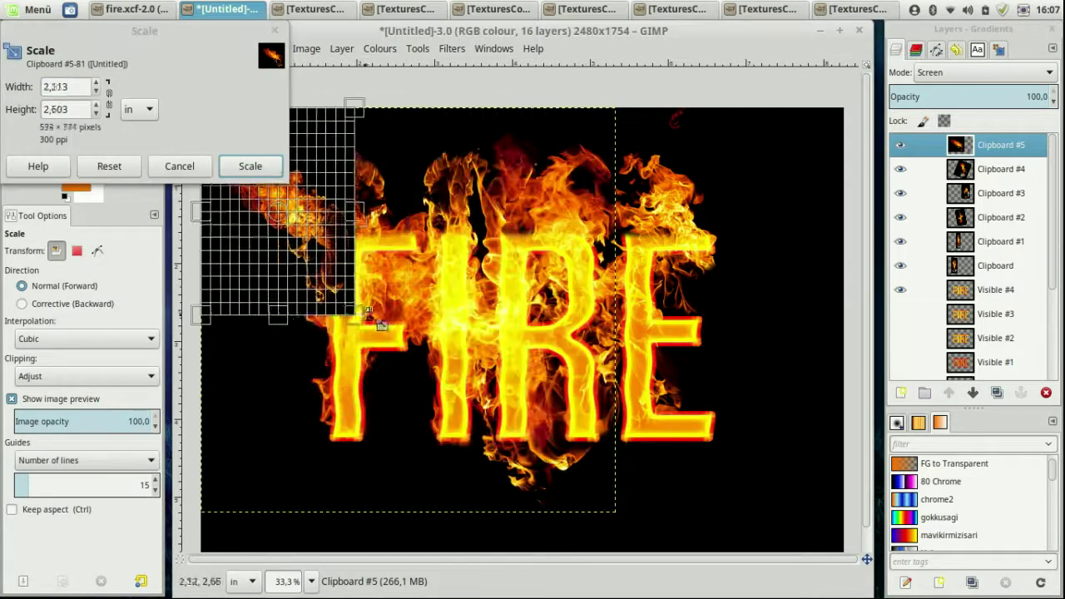
{"action": "mouse_move", "coordinate": [341, 203]}
{"action": "left_mouse_down"}
{"action": "mouse_move", "coordinate": [278, 270]}
{"action": "mouse_move", "coordinate": [390, 171]}
{"action": "left_mouse_up"}
{"action": "left_click", "coordinate": [259, 169]}
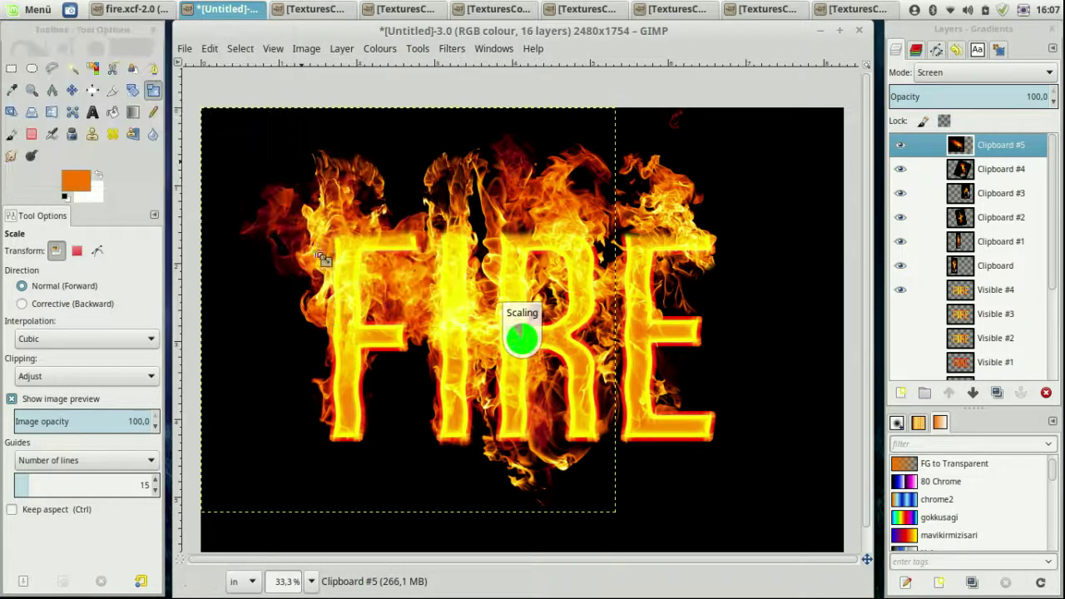
Rotate the small flames about 35° and move them down over the F and I
{"action": "left_click", "coordinate": [133, 90]}
{"action": "mouse_move", "coordinate": [383, 208]}
{"action": "left_mouse_down"}
{"action": "mouse_move", "coordinate": [408, 238]}
{"action": "mouse_move", "coordinate": [363, 311]}
{"action": "left_mouse_up"}
{"action": "left_click", "coordinate": [736, 185]}
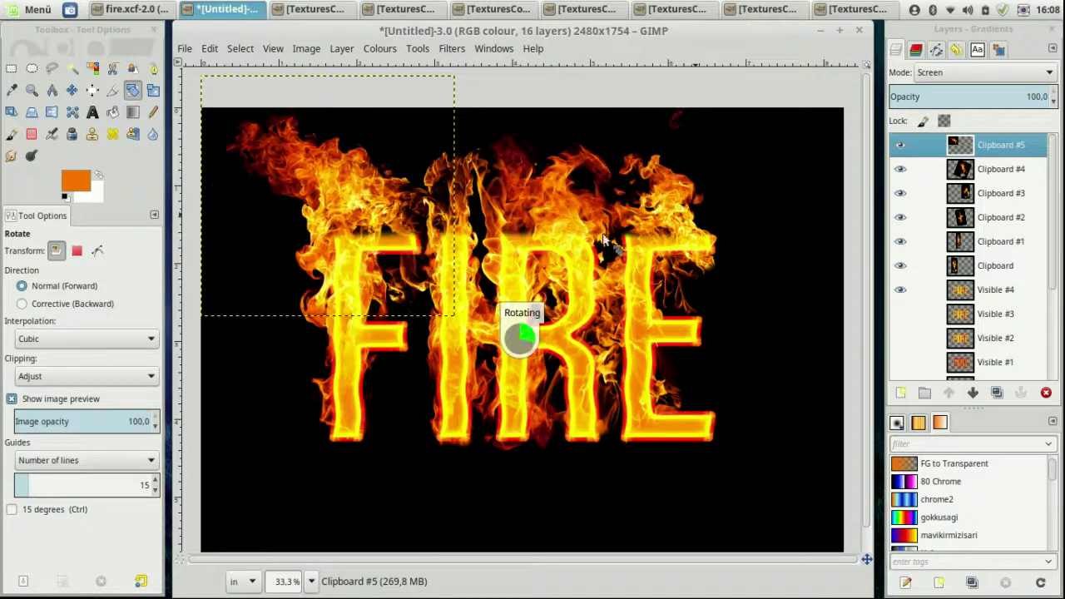
{"action": "left_click", "coordinate": [74, 92]}
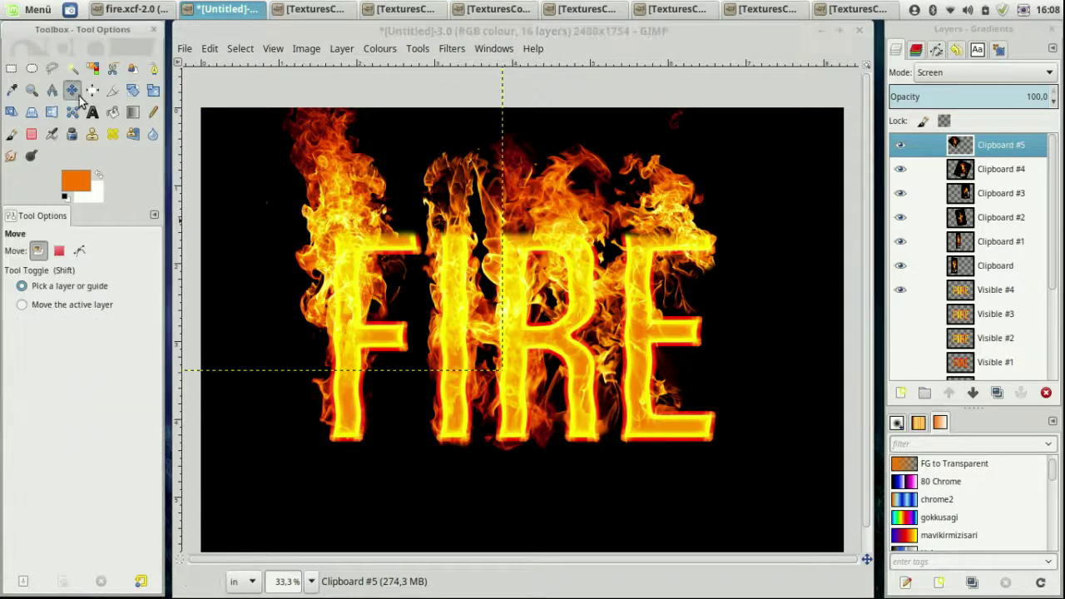
{"action": "left_click_drag", "start_coordinate": [382, 244], "coordinate": [430, 306]}
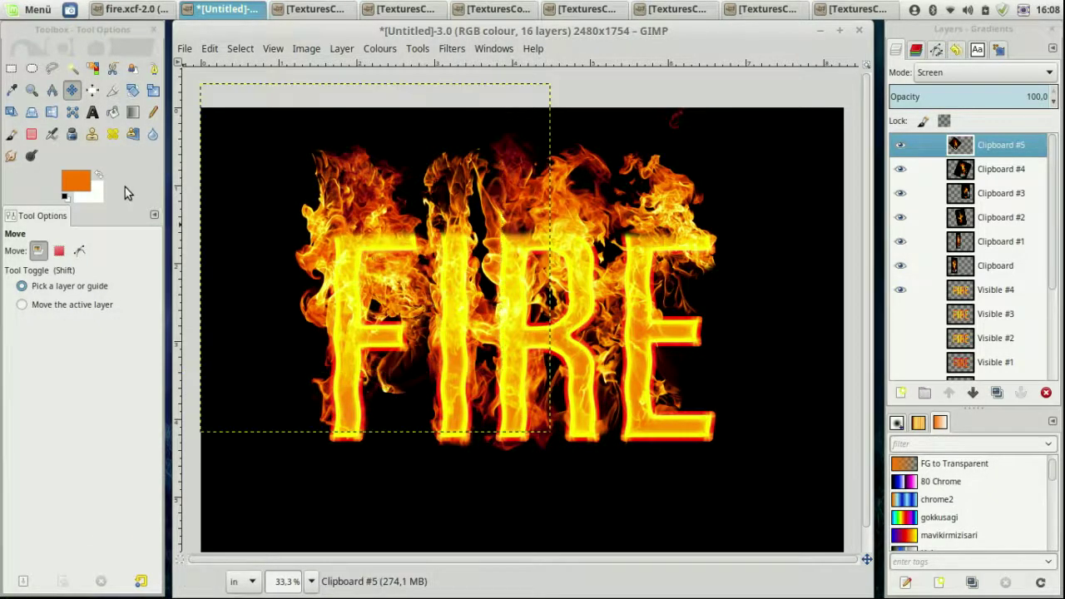
{"action": "left_click_drag", "start_coordinate": [410, 289], "coordinate": [407, 304]}
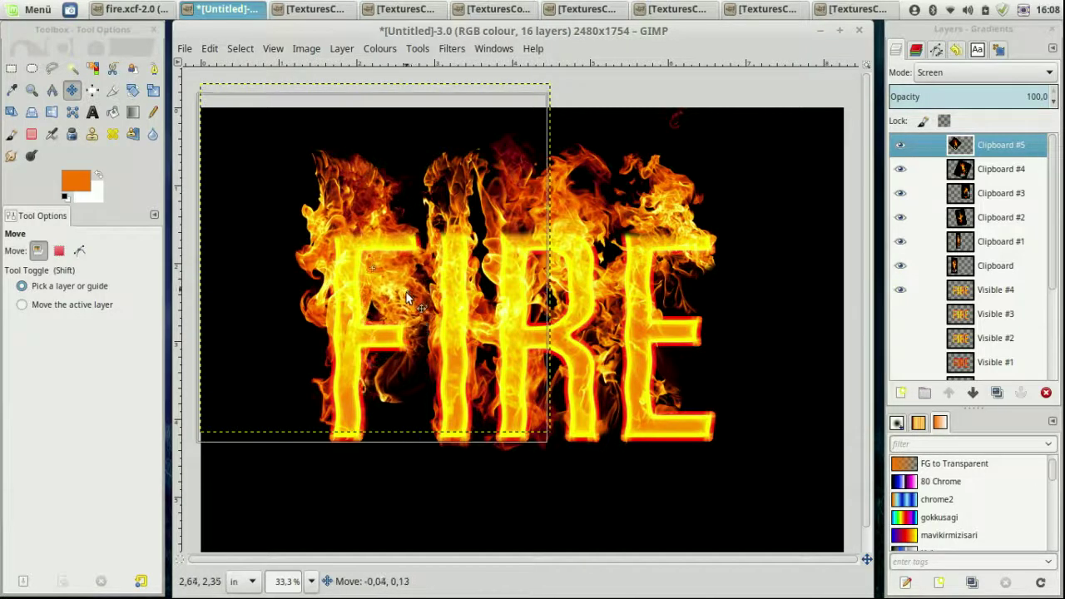
Re-tilt the flame layer about 15.84° and shift it slightly right and up
{"action": "left_click", "coordinate": [134, 90]}
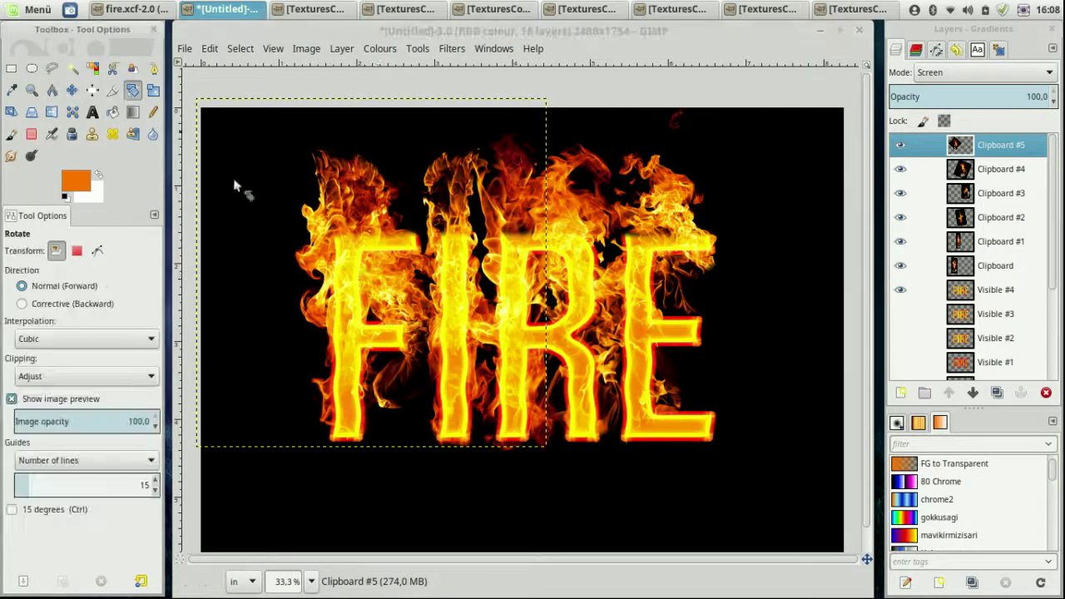
{"action": "left_click_drag", "start_coordinate": [405, 275], "coordinate": [408, 297]}
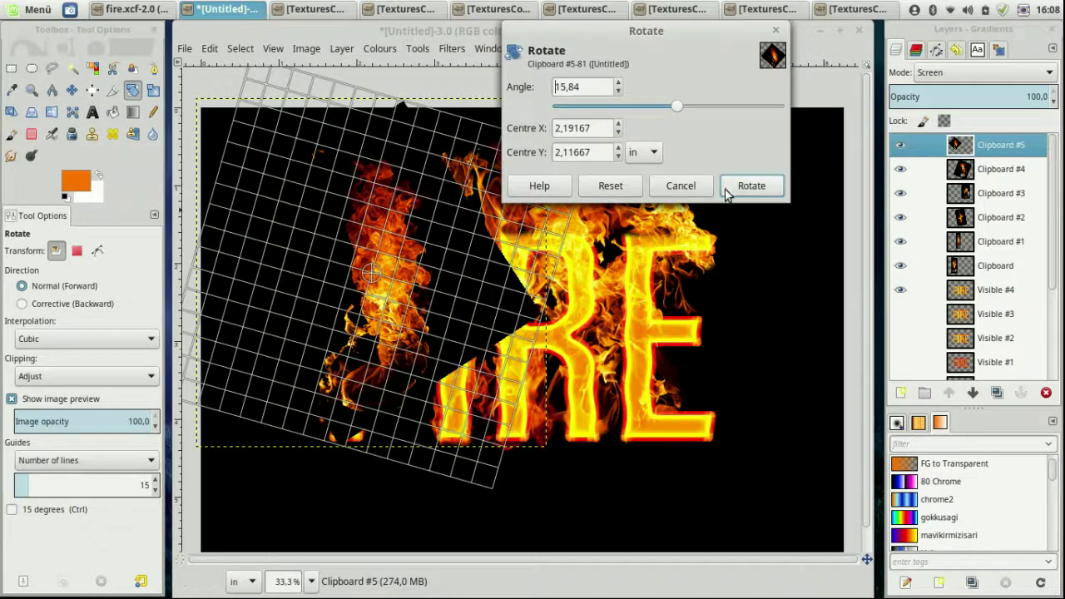
{"action": "left_click", "coordinate": [728, 191]}
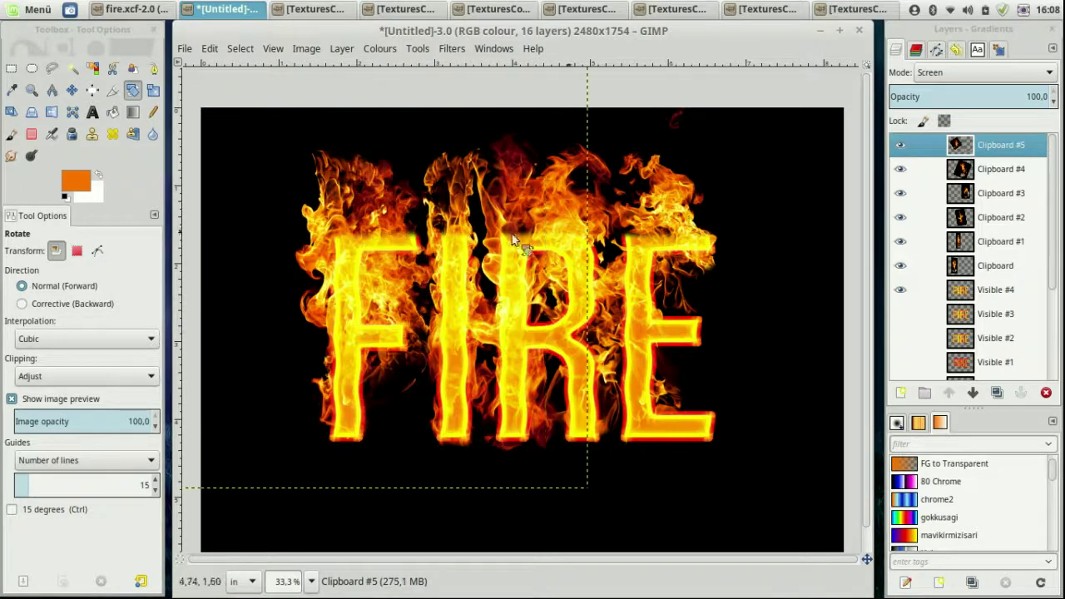
{"action": "left_click", "coordinate": [73, 90]}
{"action": "left_click_drag", "start_coordinate": [400, 270], "coordinate": [409, 261]}
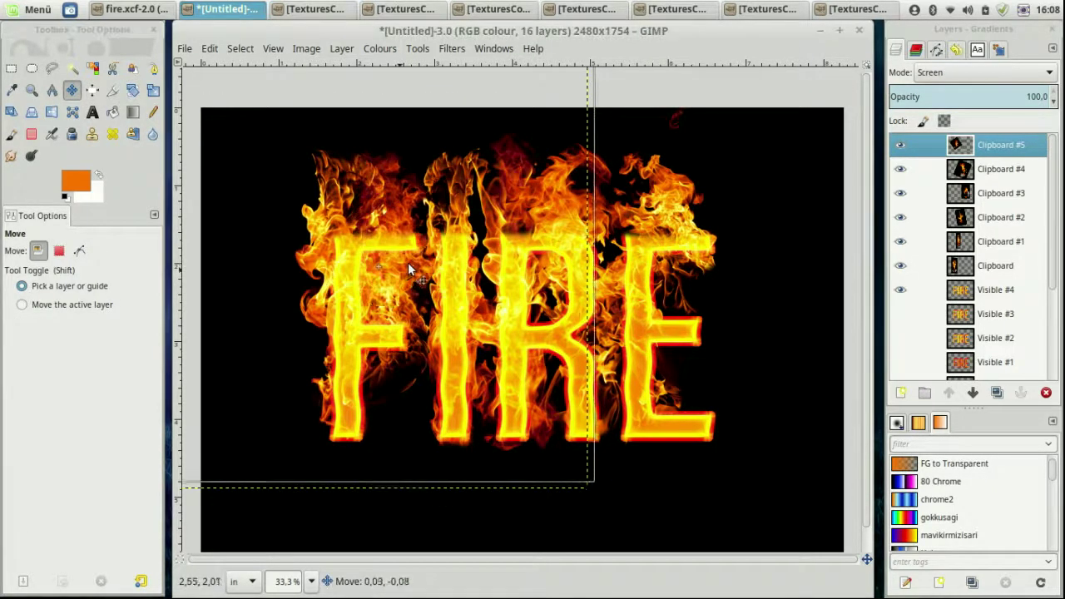
{"action": "left_click", "coordinate": [32, 134]}
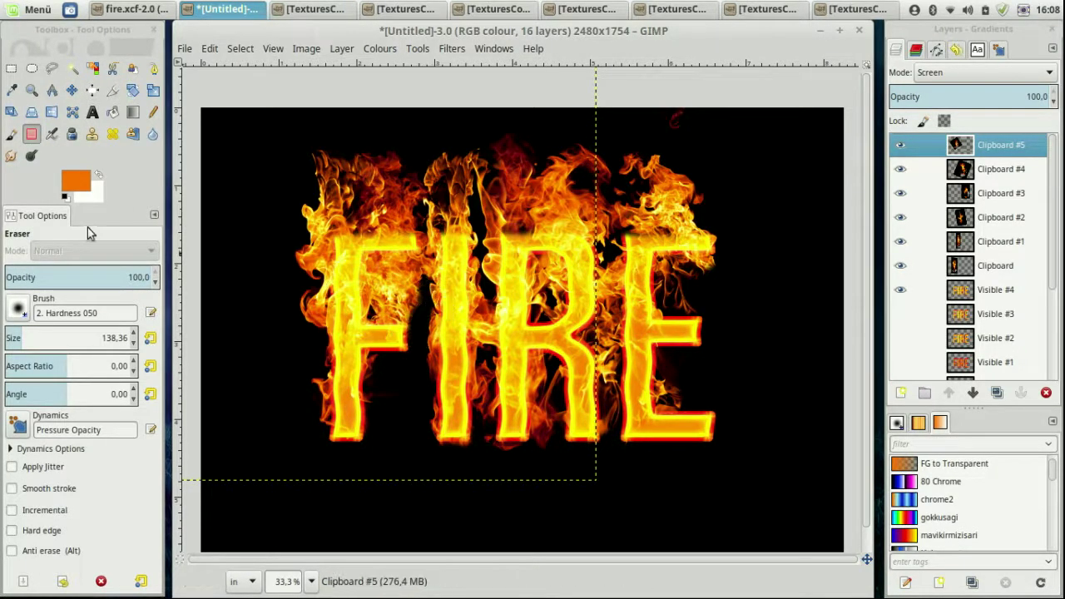
Erase flames between the F and the I using a splatter-shaped brush
{"action": "scroll", "coordinate": [460, 292], "scroll_direction": "up", "scroll_amount": 2}
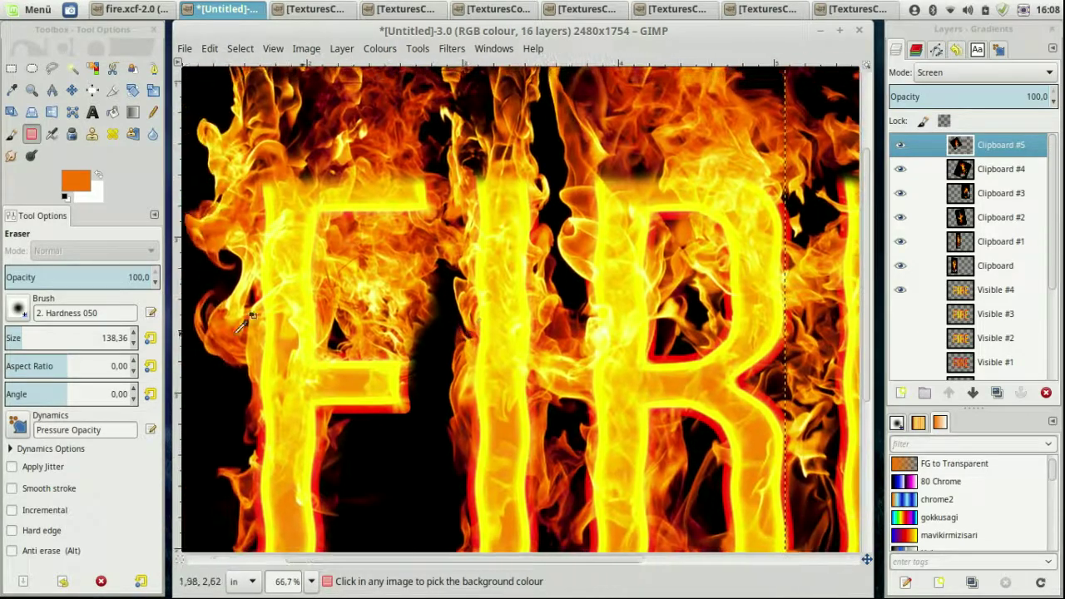
{"action": "left_click", "coordinate": [19, 310]}
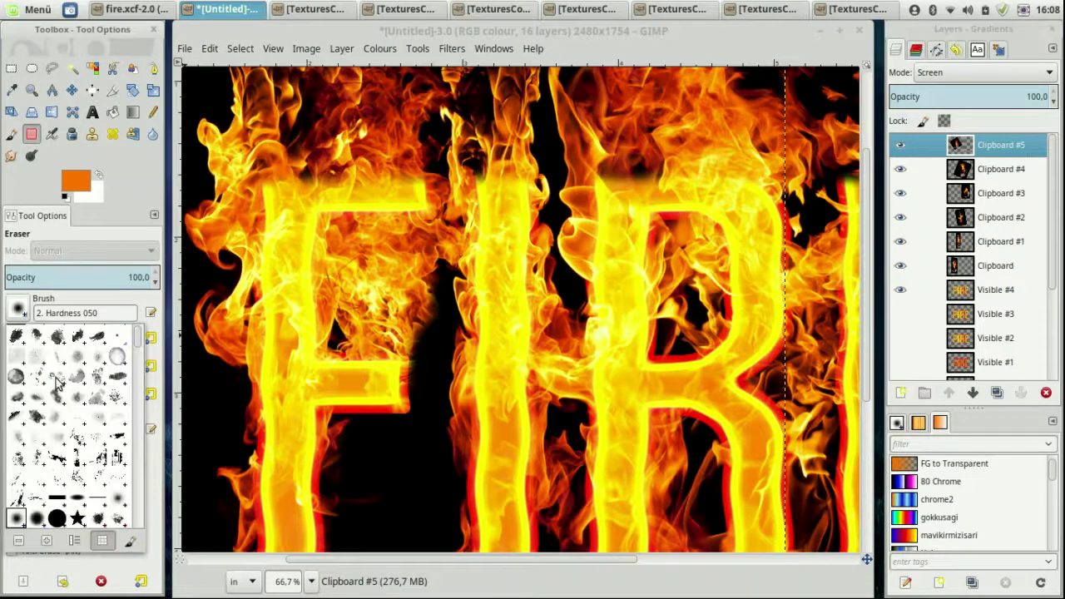
{"action": "left_click", "coordinate": [125, 399]}
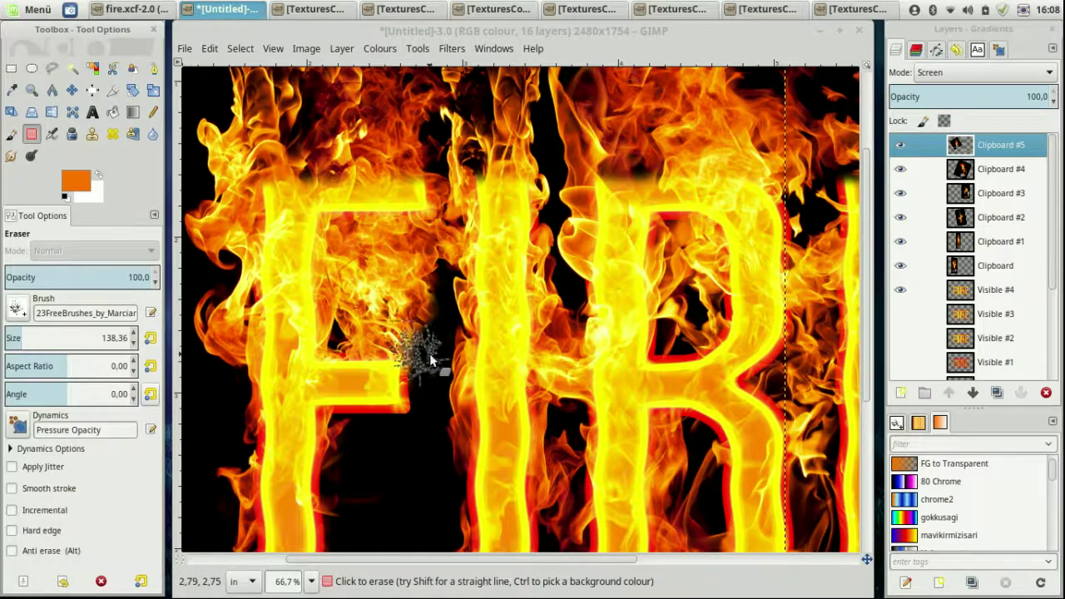
{"action": "left_click_drag", "start_coordinate": [416, 356], "coordinate": [454, 295]}
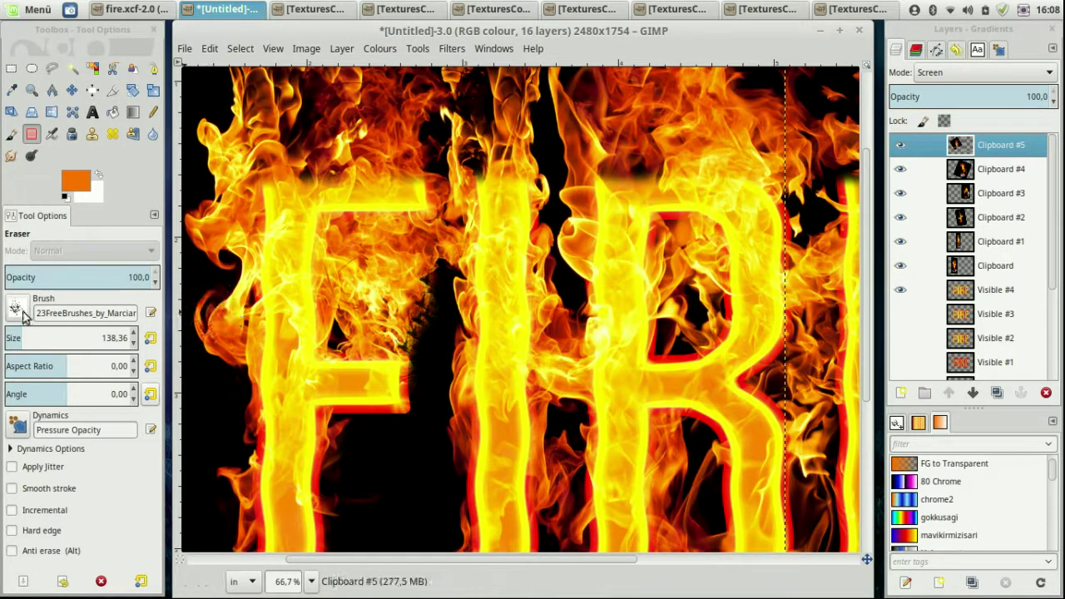
Erase more flame in the F–I gap with the Acrylic 05 brush
{"action": "left_click", "coordinate": [17, 310]}
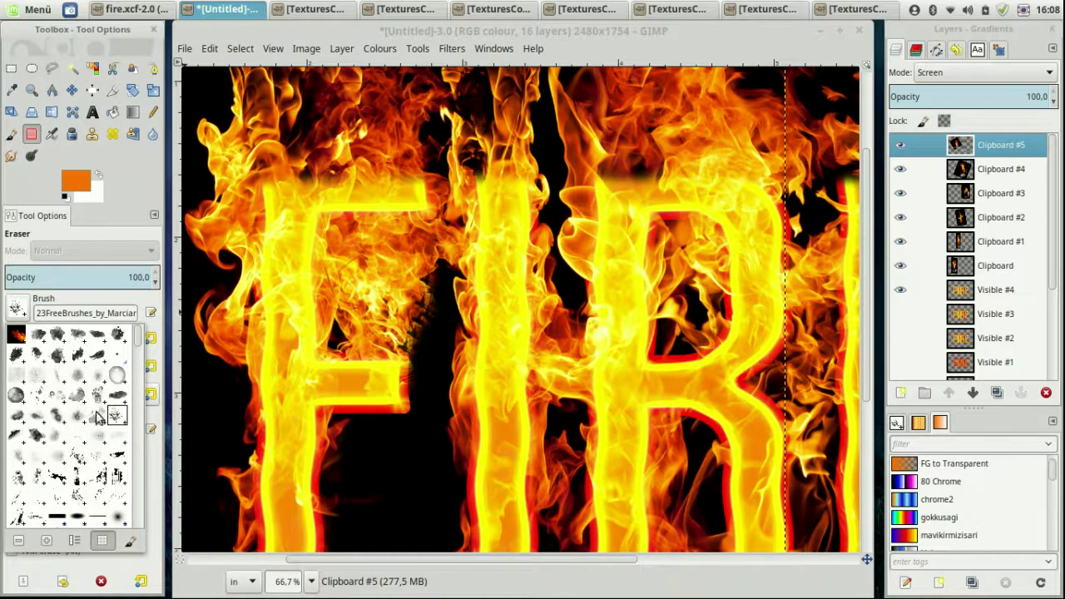
{"action": "scroll", "coordinate": [98, 416], "scroll_direction": "down", "scroll_amount": 2}
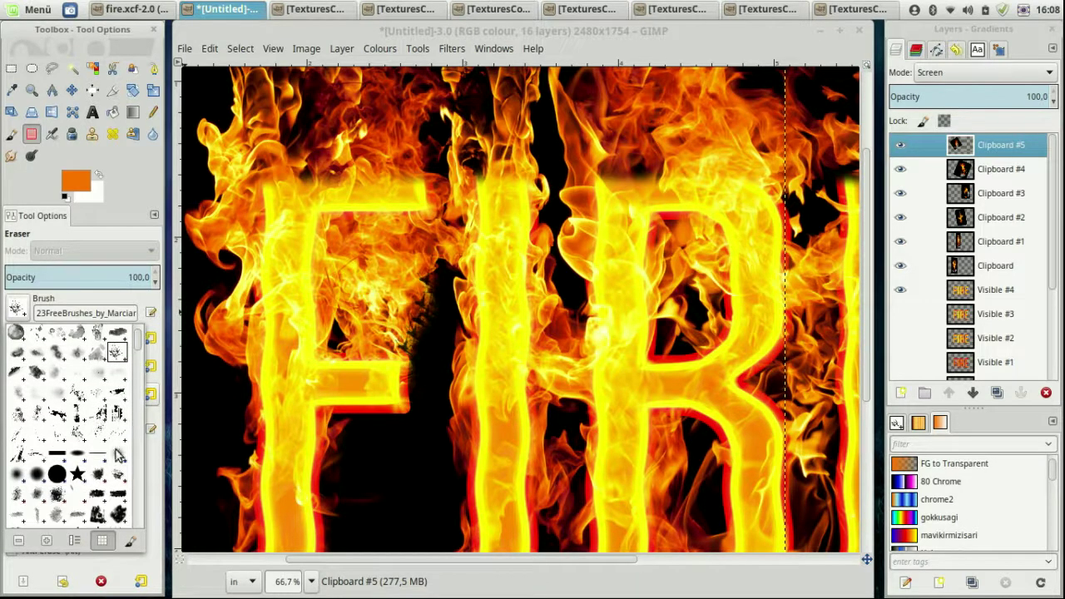
{"action": "left_click", "coordinate": [58, 497]}
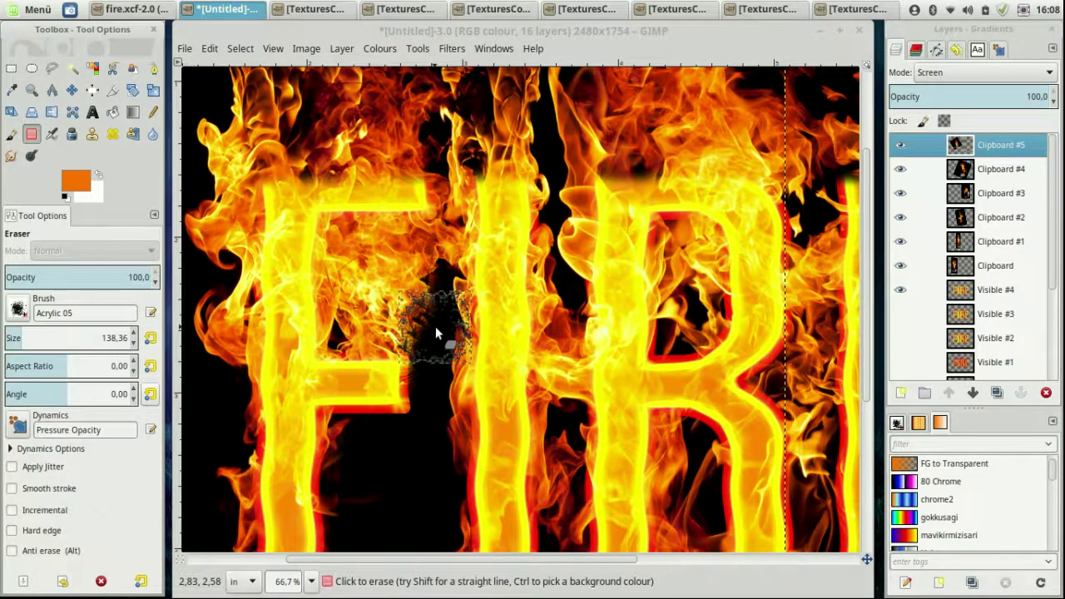
{"action": "mouse_move", "coordinate": [441, 334]}
{"action": "left_mouse_down"}
{"action": "mouse_move", "coordinate": [437, 359]}
{"action": "mouse_move", "coordinate": [453, 370]}
{"action": "left_mouse_up"}
{"action": "scroll", "coordinate": [471, 379], "scroll_direction": "down", "scroll_amount": 3, "text": "ctrl"}
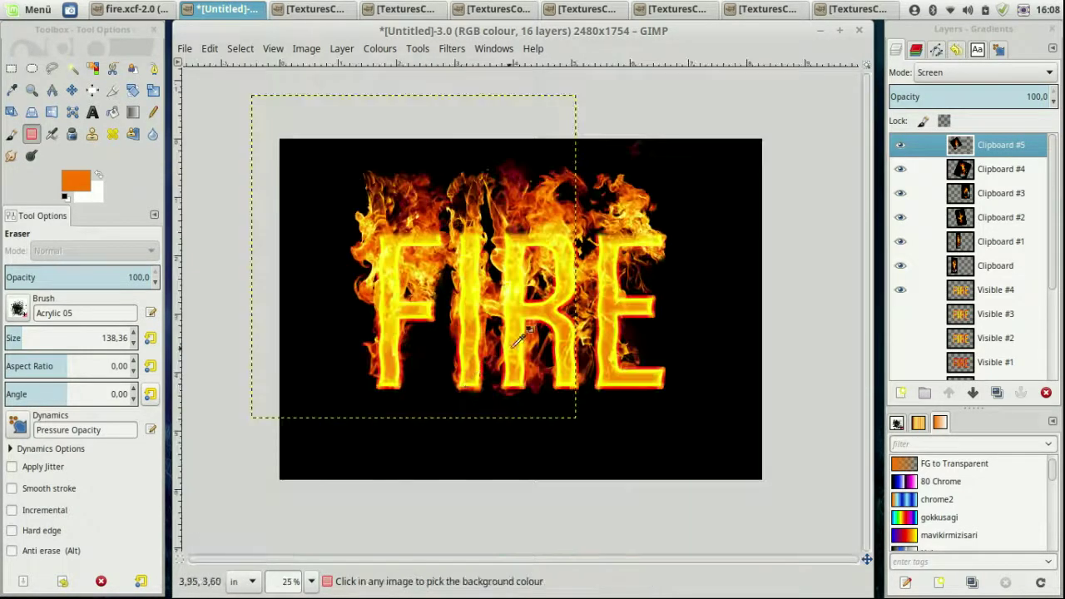
Paste the flames as new layer Clipboard #6 and position it just below the E
{"action": "scroll", "coordinate": [500, 379], "scroll_direction": "up", "scroll_amount": 1}
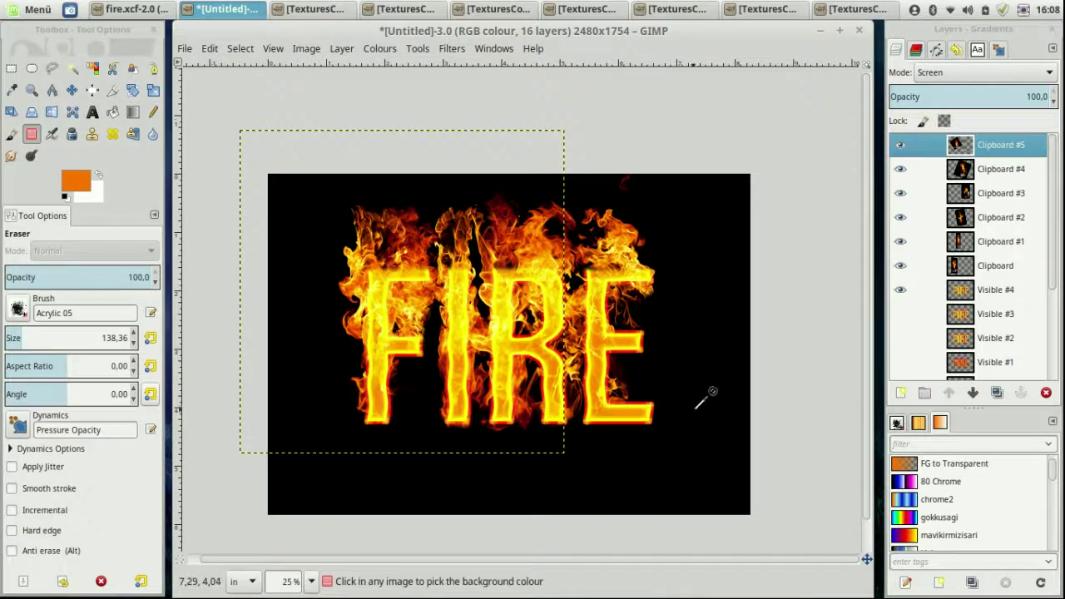
{"action": "scroll", "coordinate": [732, 371], "scroll_direction": "right", "scroll_amount": 1}
{"action": "left_click", "coordinate": [997, 392]}
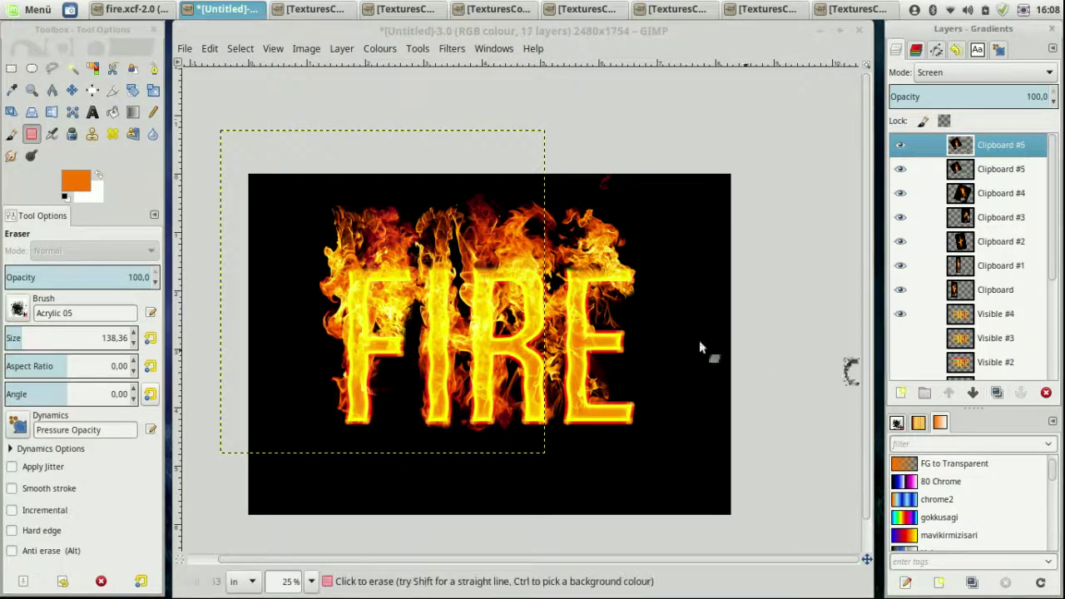
{"action": "left_click", "coordinate": [72, 90]}
{"action": "left_click_drag", "start_coordinate": [416, 267], "coordinate": [630, 380]}
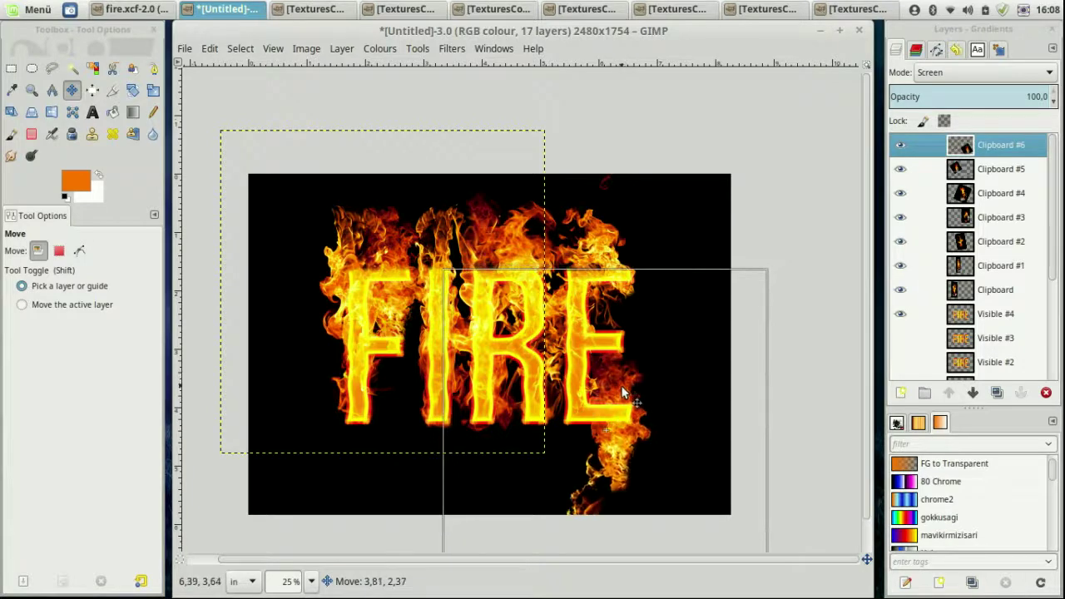
{"action": "left_click_drag", "start_coordinate": [630, 380], "coordinate": [617, 384]}
Erase Clipboard #6 flames hanging below the E and over the R's lower leg
{"action": "scroll", "coordinate": [617, 384], "scroll_direction": "up", "scroll_amount": 1, "text": "ctrl"}
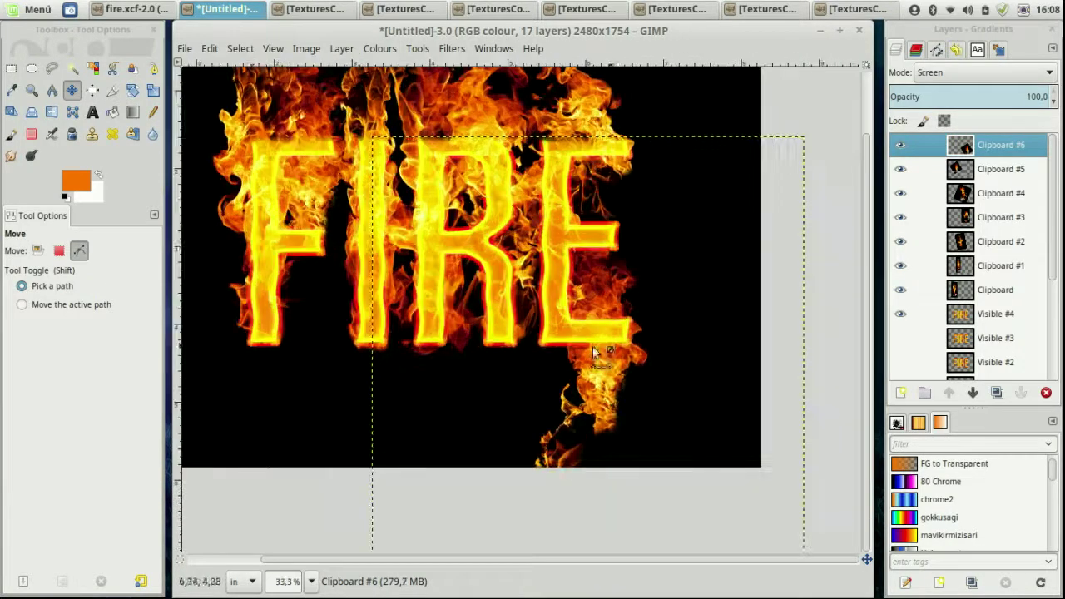
{"action": "left_click", "coordinate": [32, 133]}
{"action": "mouse_move", "coordinate": [574, 441]}
{"action": "left_mouse_down"}
{"action": "mouse_move", "coordinate": [570, 464]}
{"action": "mouse_move", "coordinate": [607, 452]}
{"action": "mouse_move", "coordinate": [453, 467]}
{"action": "left_mouse_up"}
{"action": "left_click_drag", "start_coordinate": [596, 464], "coordinate": [598, 410]}
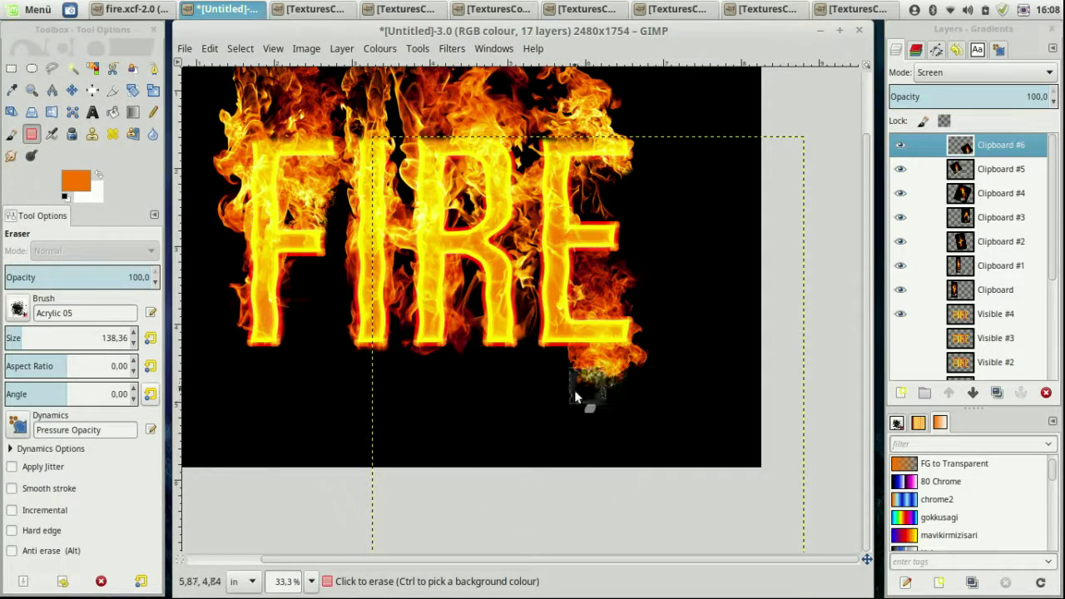
{"action": "mouse_move", "coordinate": [571, 366]}
{"action": "left_mouse_down"}
{"action": "mouse_move", "coordinate": [588, 371]}
{"action": "mouse_move", "coordinate": [561, 369]}
{"action": "mouse_move", "coordinate": [653, 375]}
{"action": "left_mouse_up"}
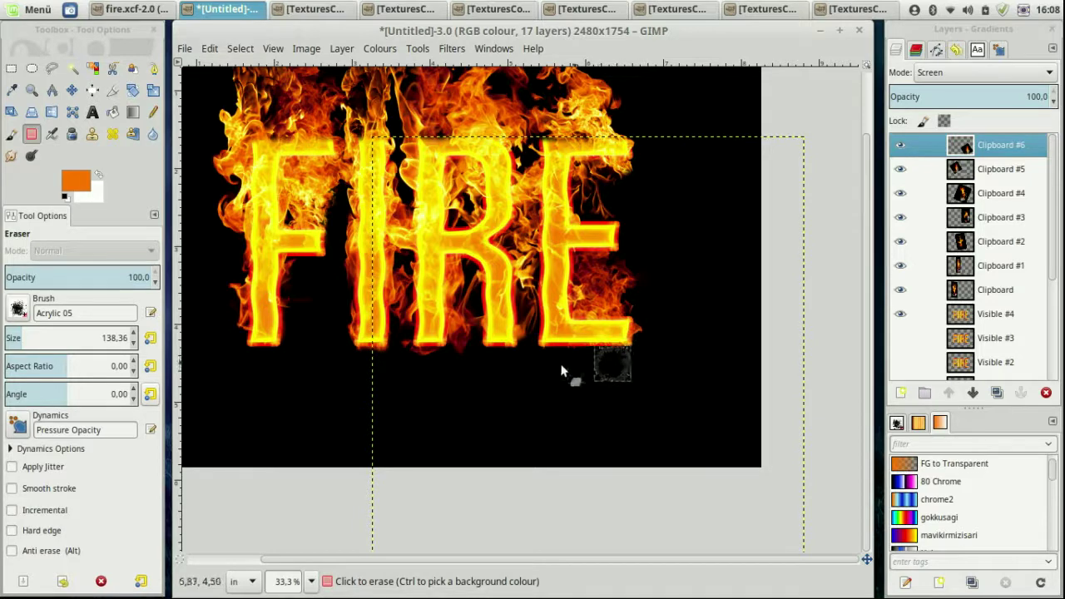
{"action": "scroll", "coordinate": [583, 362], "scroll_direction": "down", "scroll_amount": 1}
{"action": "scroll", "coordinate": [583, 361], "scroll_direction": "down", "scroll_amount": 1}
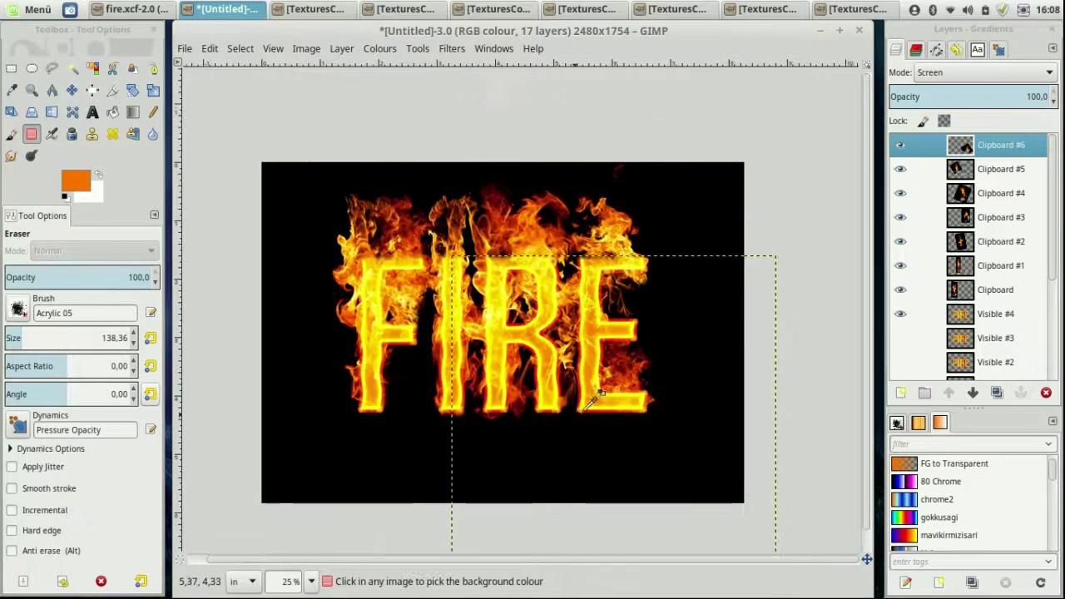
{"action": "scroll", "coordinate": [591, 391], "scroll_direction": "up", "scroll_amount": 3}
{"action": "left_click_drag", "start_coordinate": [587, 404], "coordinate": [553, 381]}
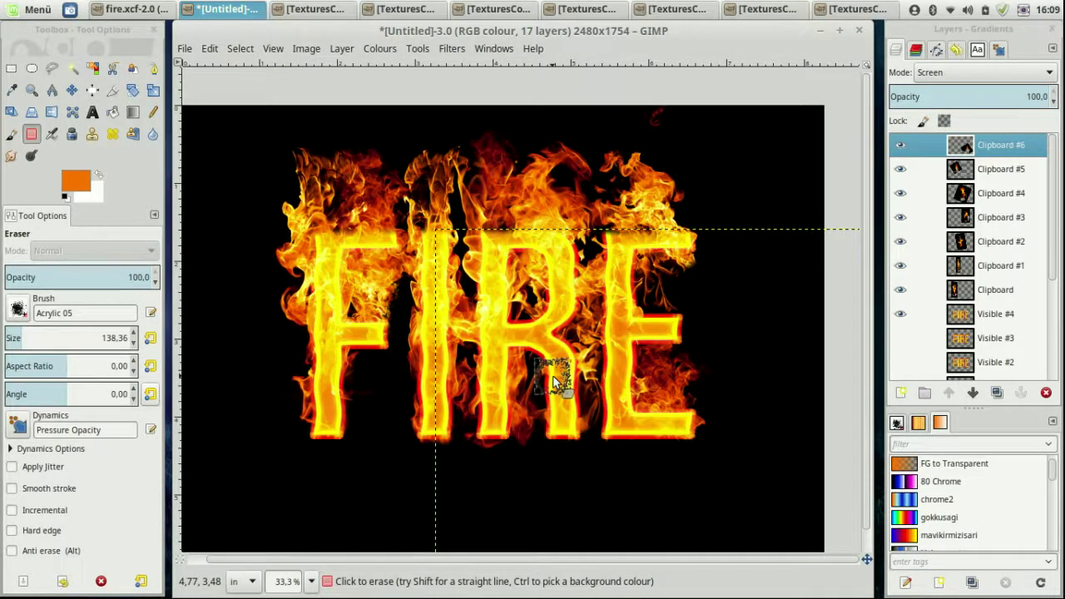
Use New from Visible to merge all flames and letters into a top layer, then zoom out to 25%
{"action": "right_click", "coordinate": [970, 152]}
{"action": "left_click", "coordinate": [952, 55]}
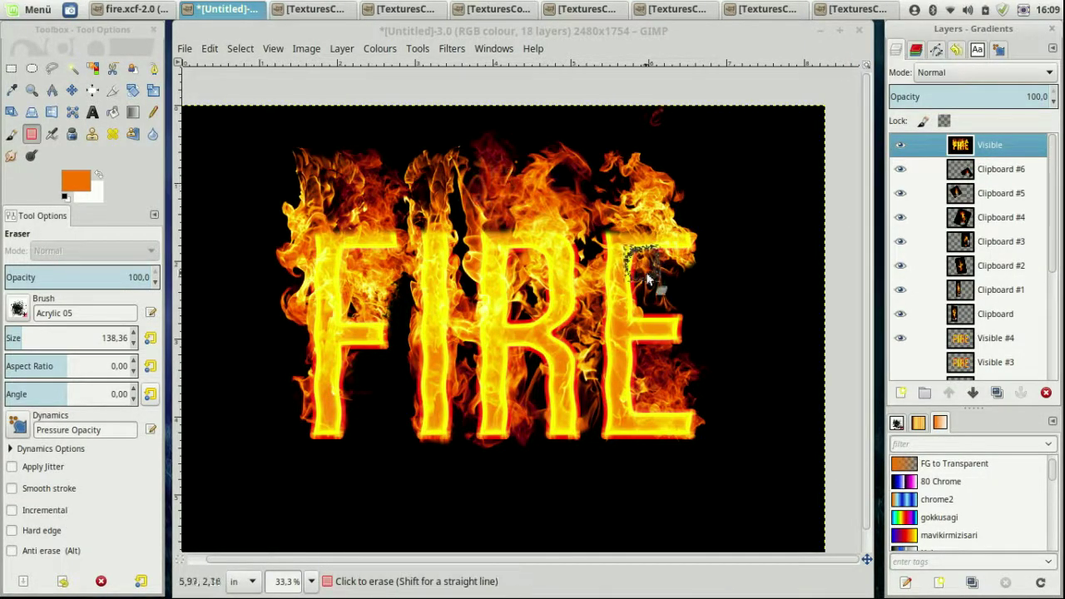
{"action": "key", "text": "minus"}
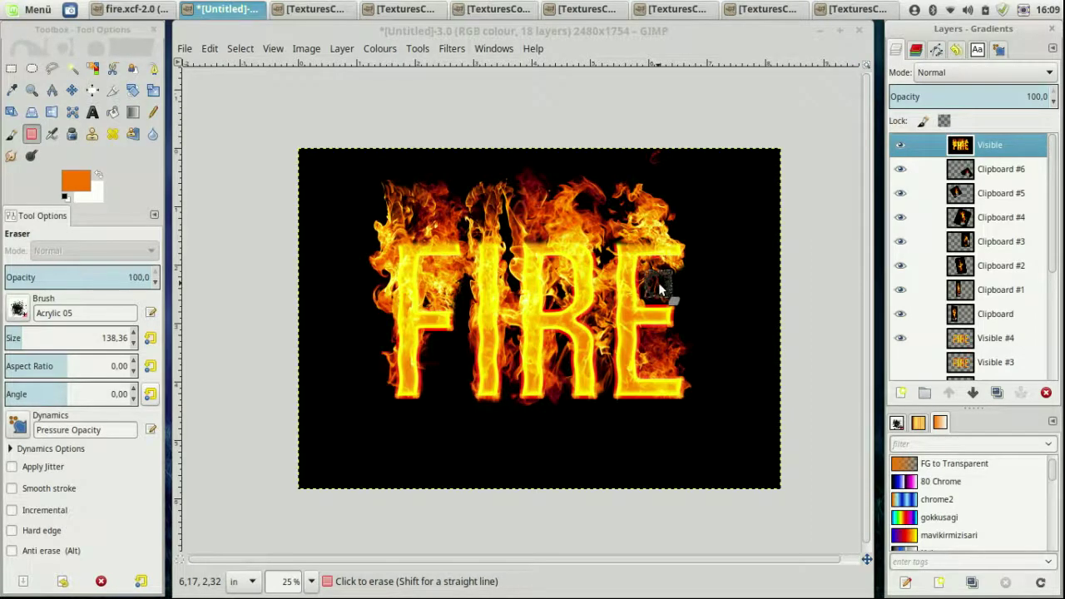